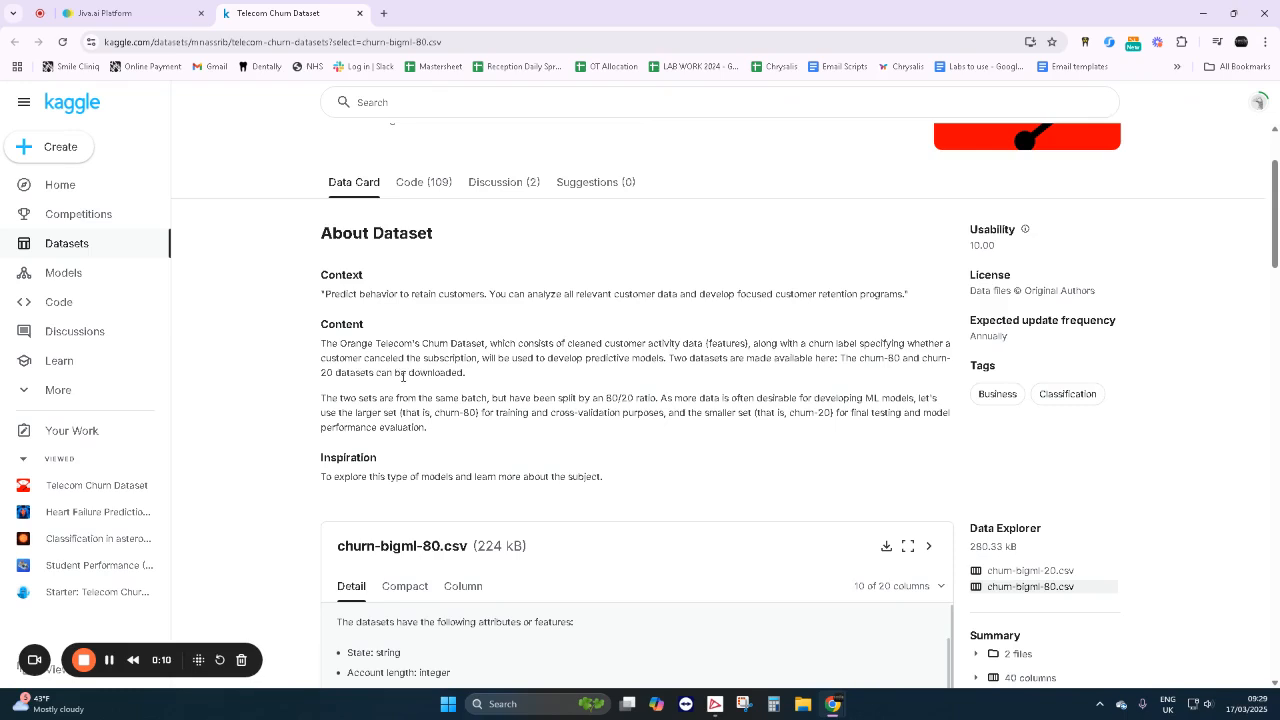
# - Review the Telecom Churn Dataset's description and the attribute list of churn-bigml-80.csv, including the Churn column
pyautogui.scroll(2, 395, 365)
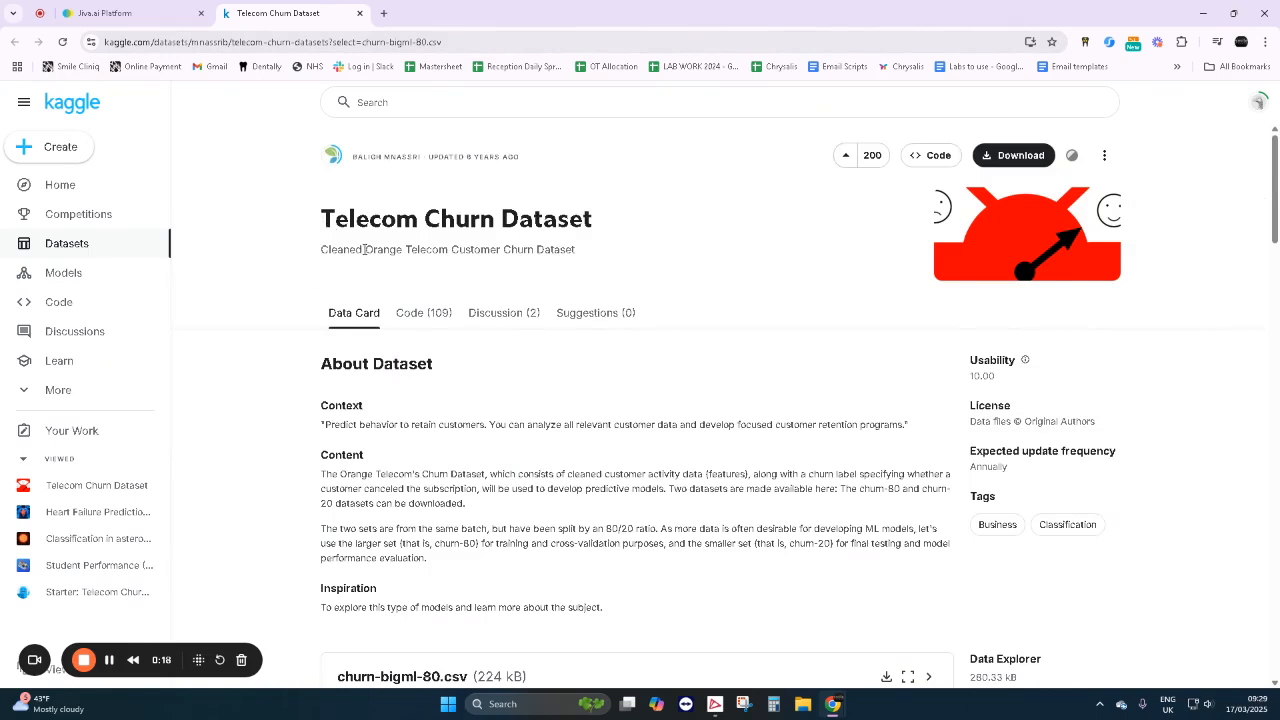
pyautogui.moveTo(363, 250); pyautogui.dragTo(443, 249)
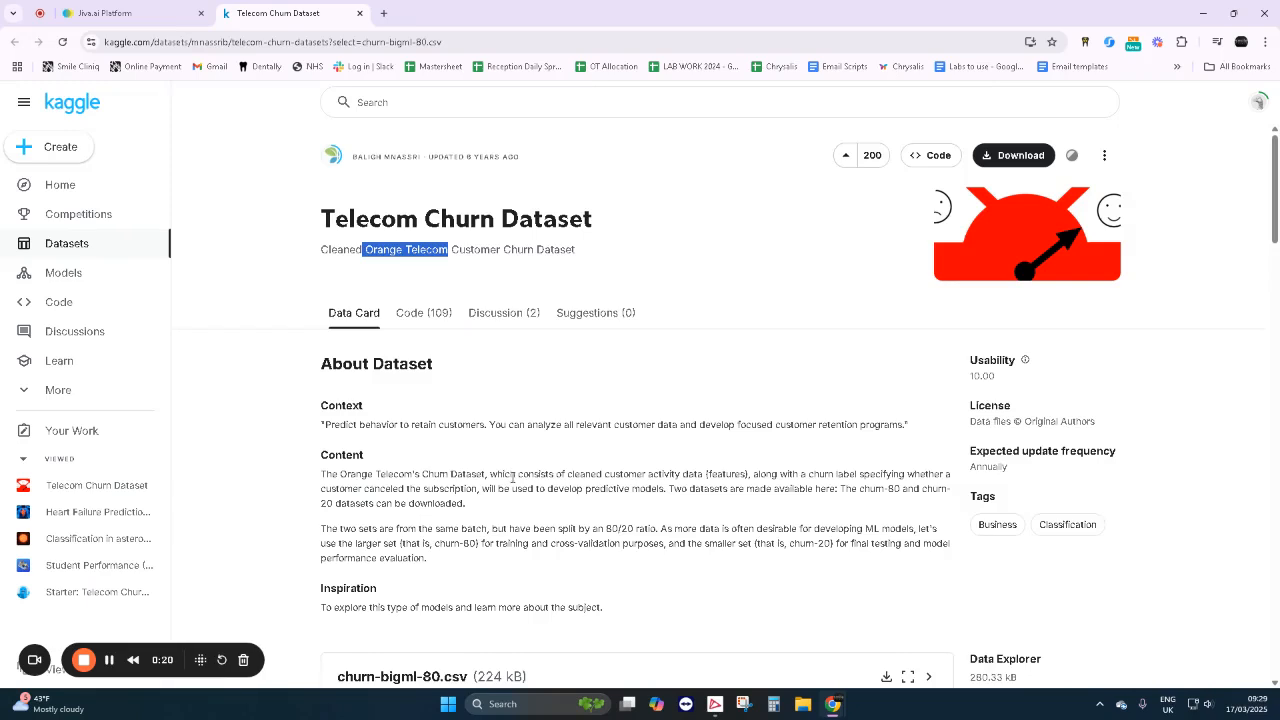
pyautogui.scroll(-2, 537, 470)
pyautogui.scroll(-2, 537, 470)
pyautogui.scroll(-2, 514, 526)
pyautogui.scroll(2, 443, 620)
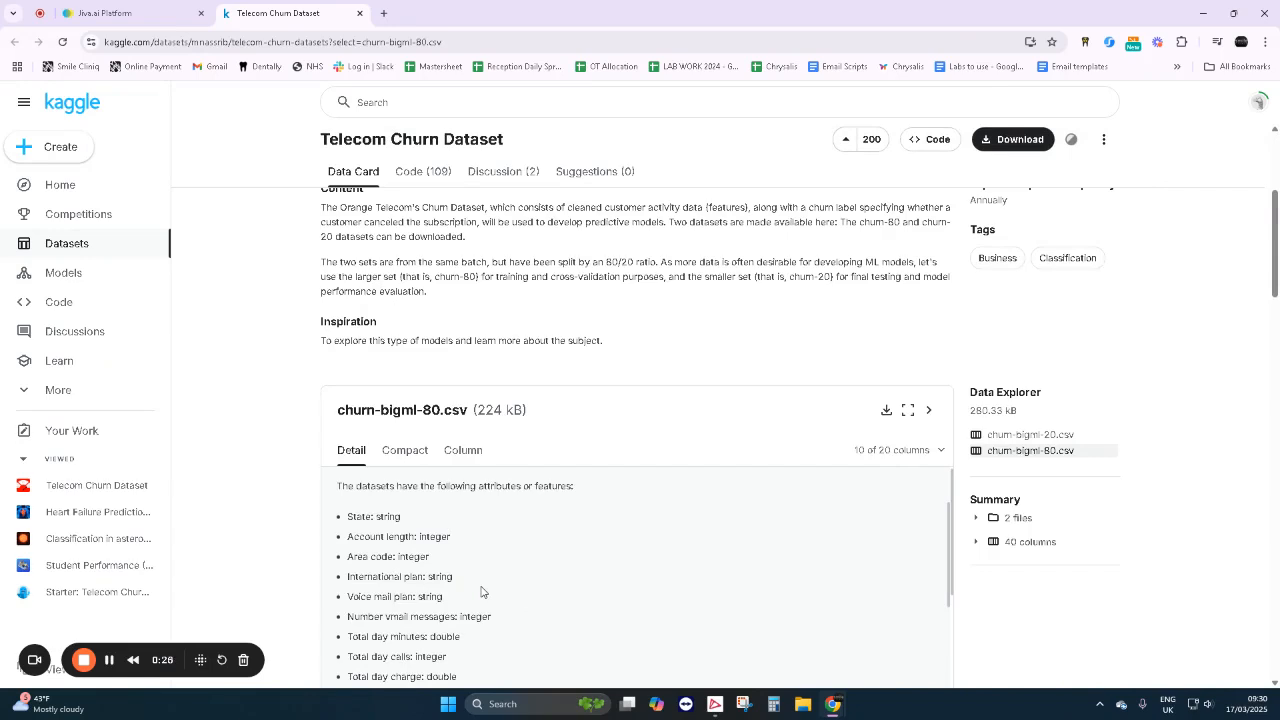
pyautogui.scroll(-1, 480, 591)
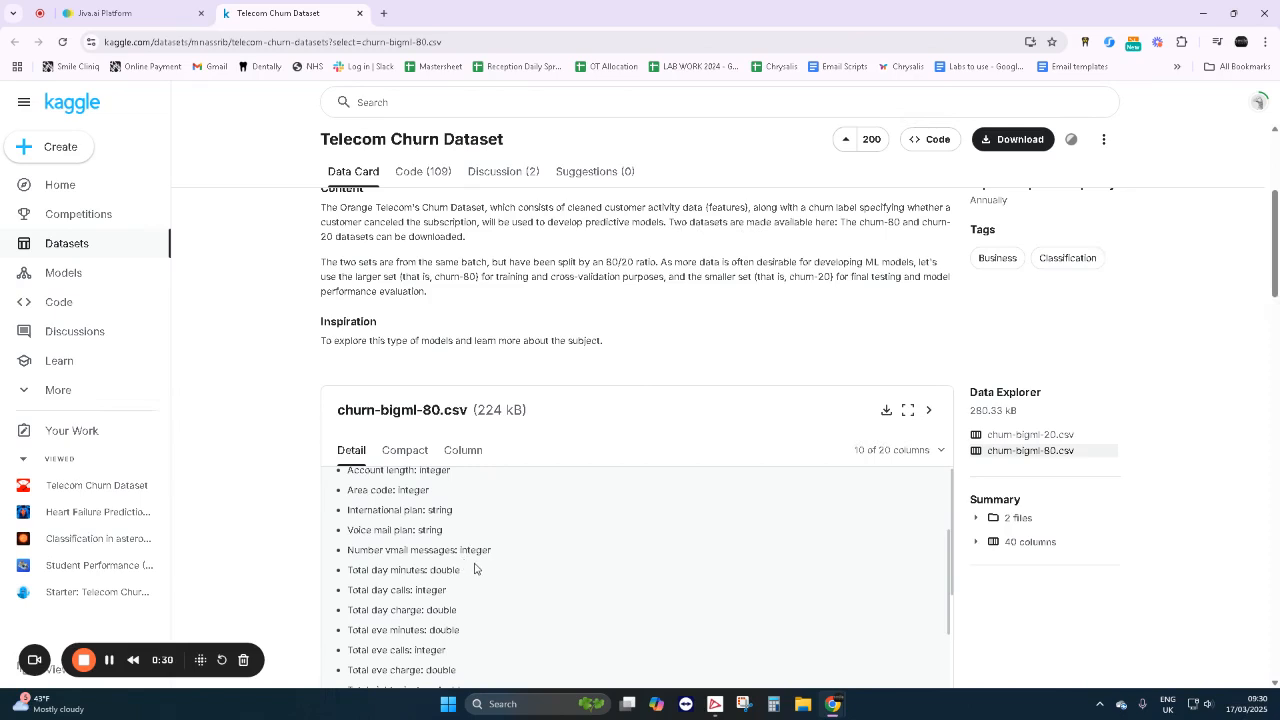
pyautogui.scroll(-3, 475, 568)
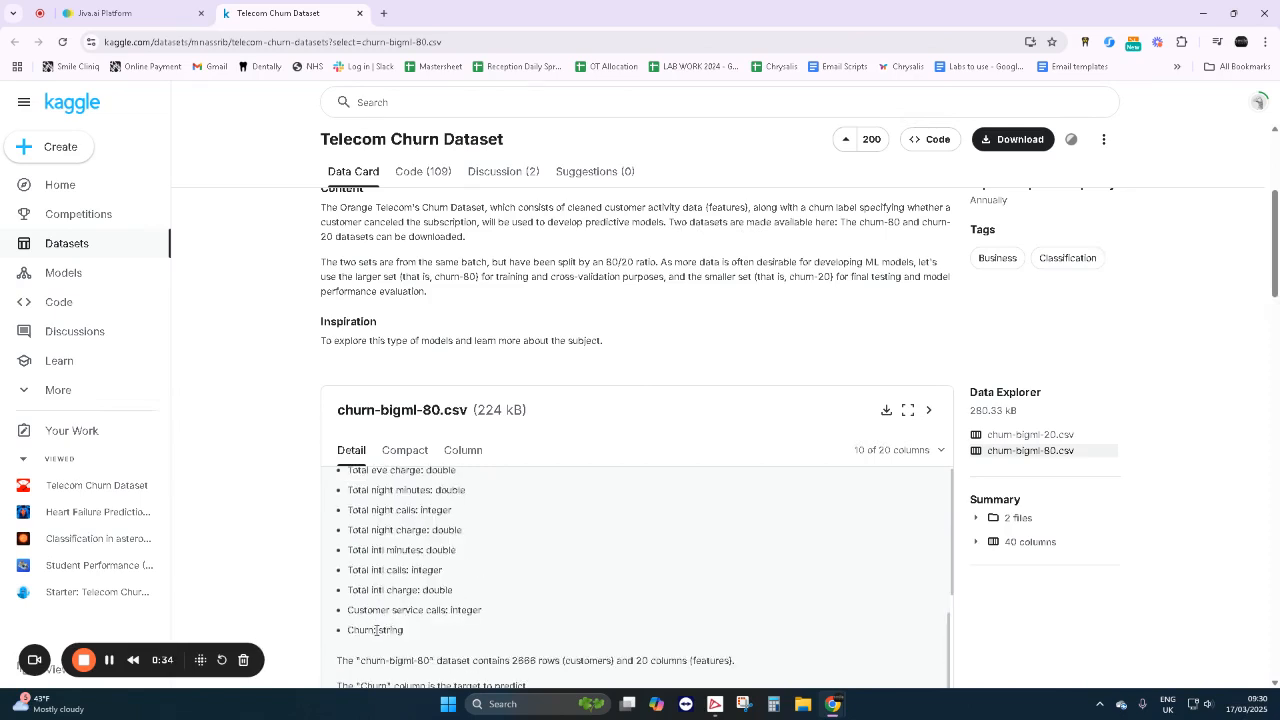
pyautogui.moveTo(374, 630); pyautogui.dragTo(347, 630)
# - Switch to the Jiva.ai platform and create a workflow named "Predicting Customer" in the Telecoms project
pyautogui.click(121, 17)
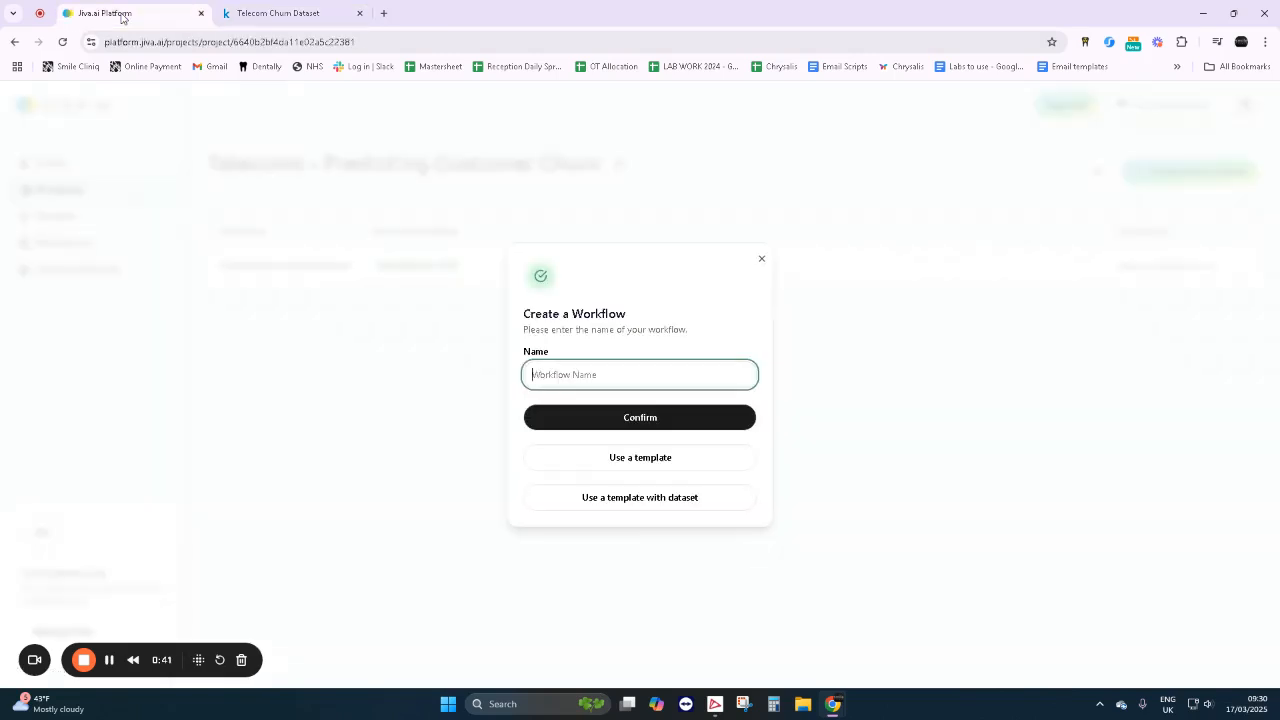
pyautogui.click(572, 370)
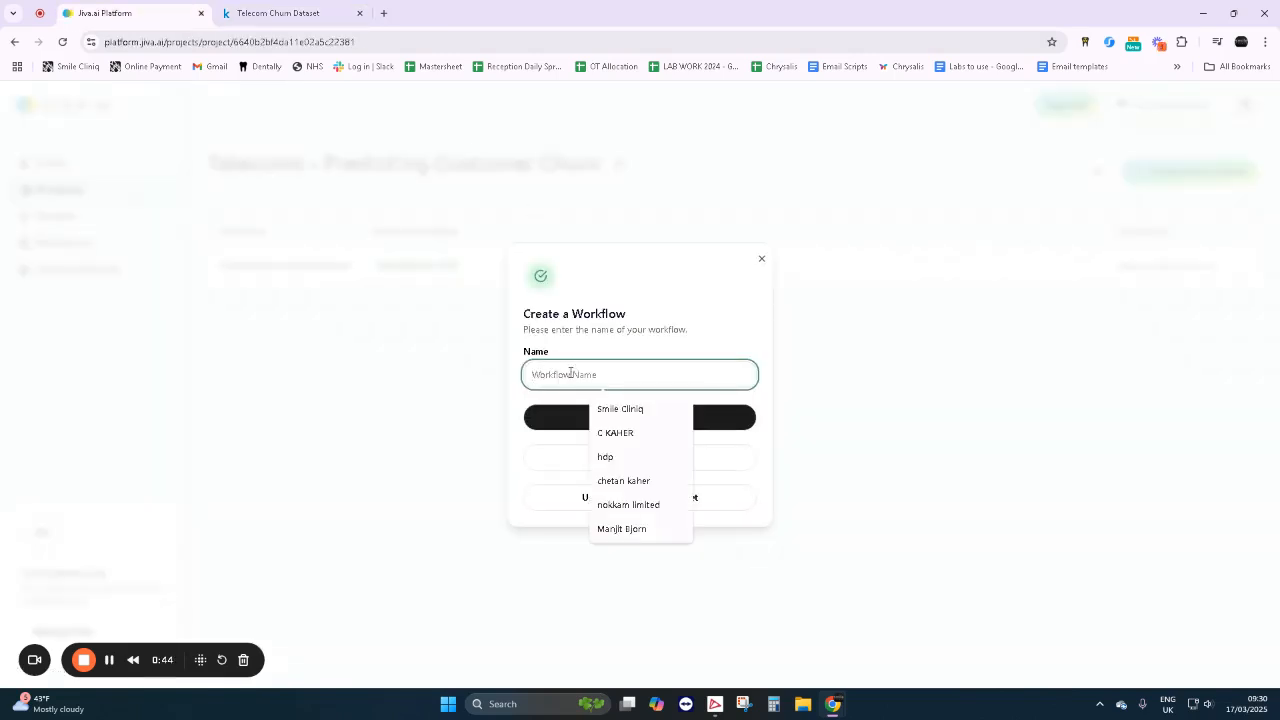
pyautogui.write('Predicting')
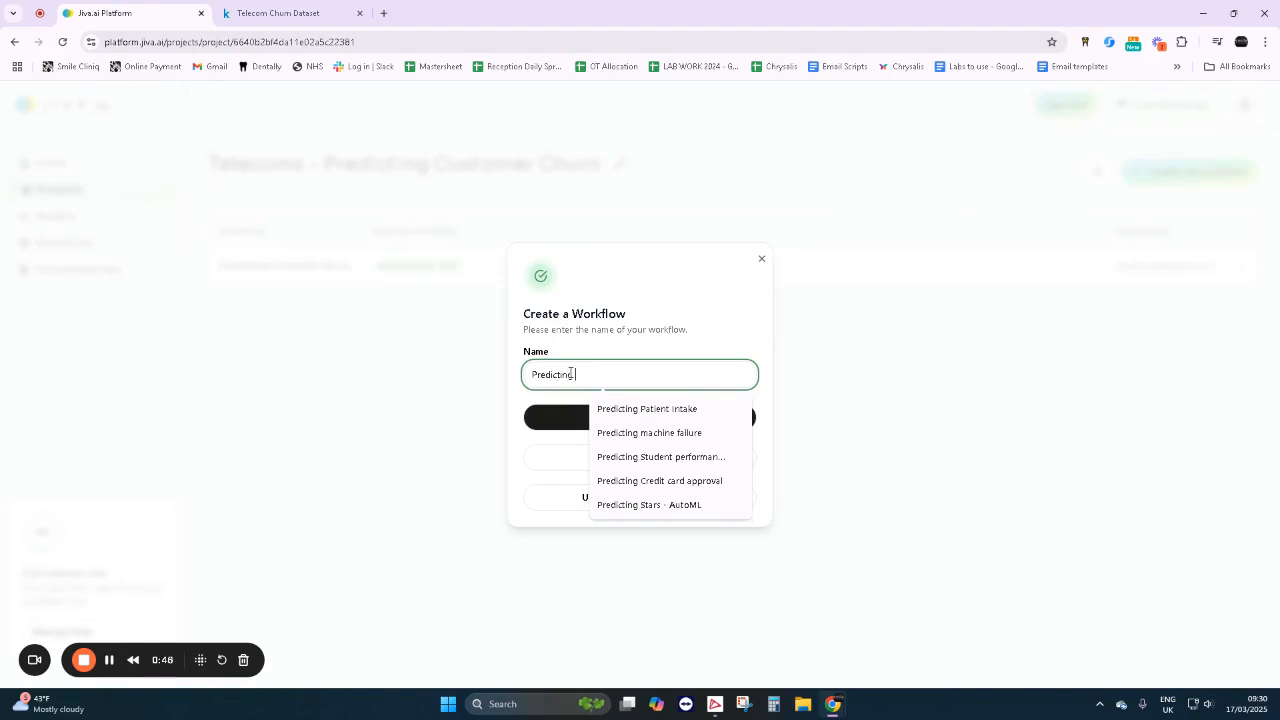
pyautogui.write(' Cu')
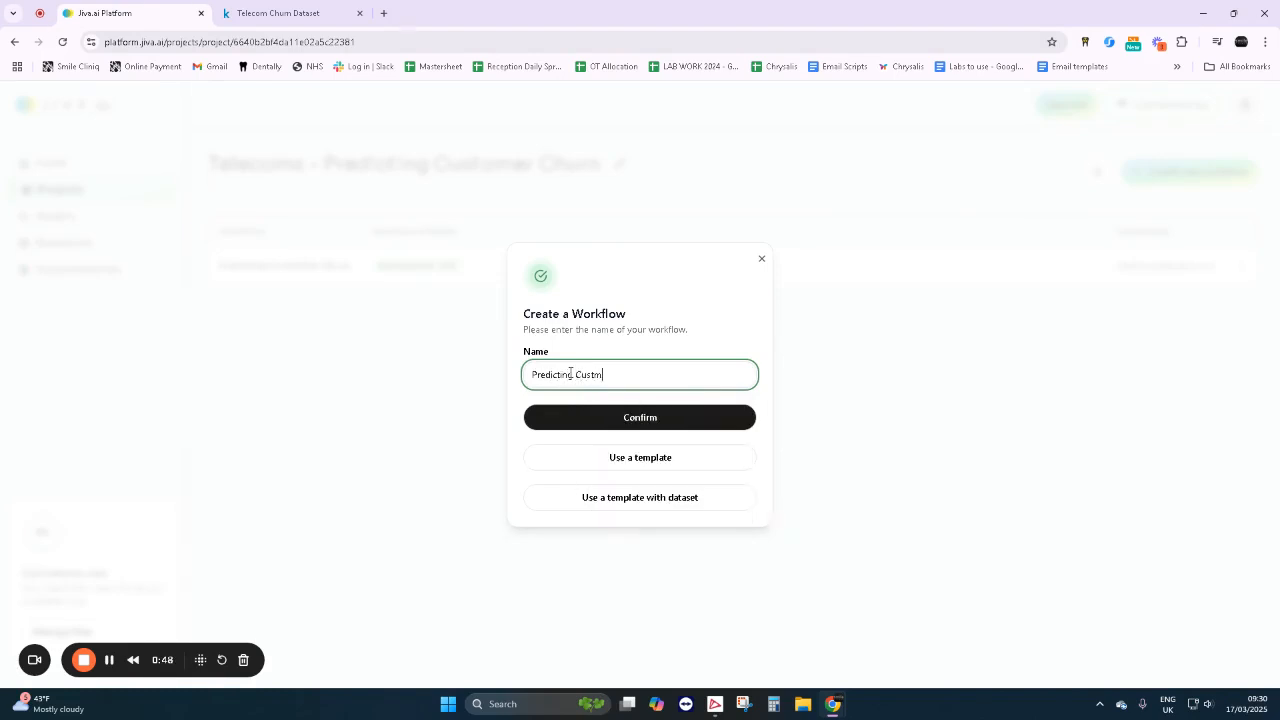
pyautogui.write('stomer Churn')
pyautogui.click(612, 416)
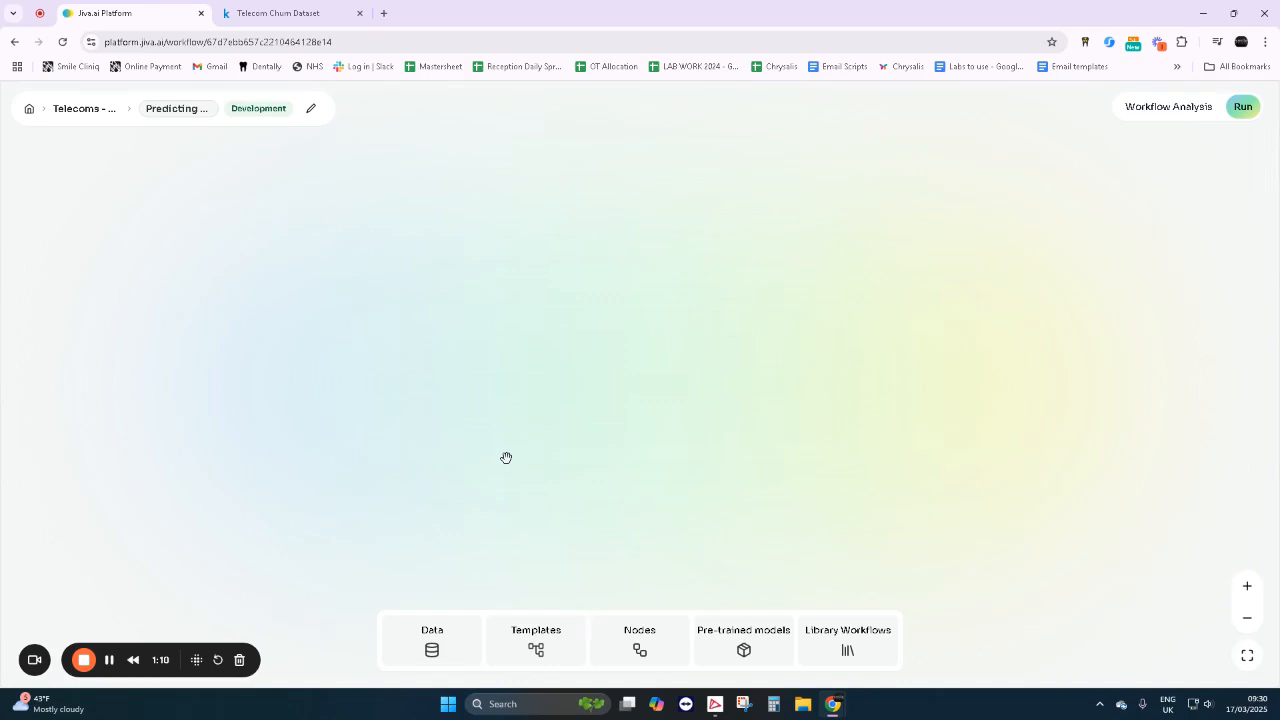
# - Open the node library and look through the workflow API nodes and the JSON converter nodes
pyautogui.click(640, 645)
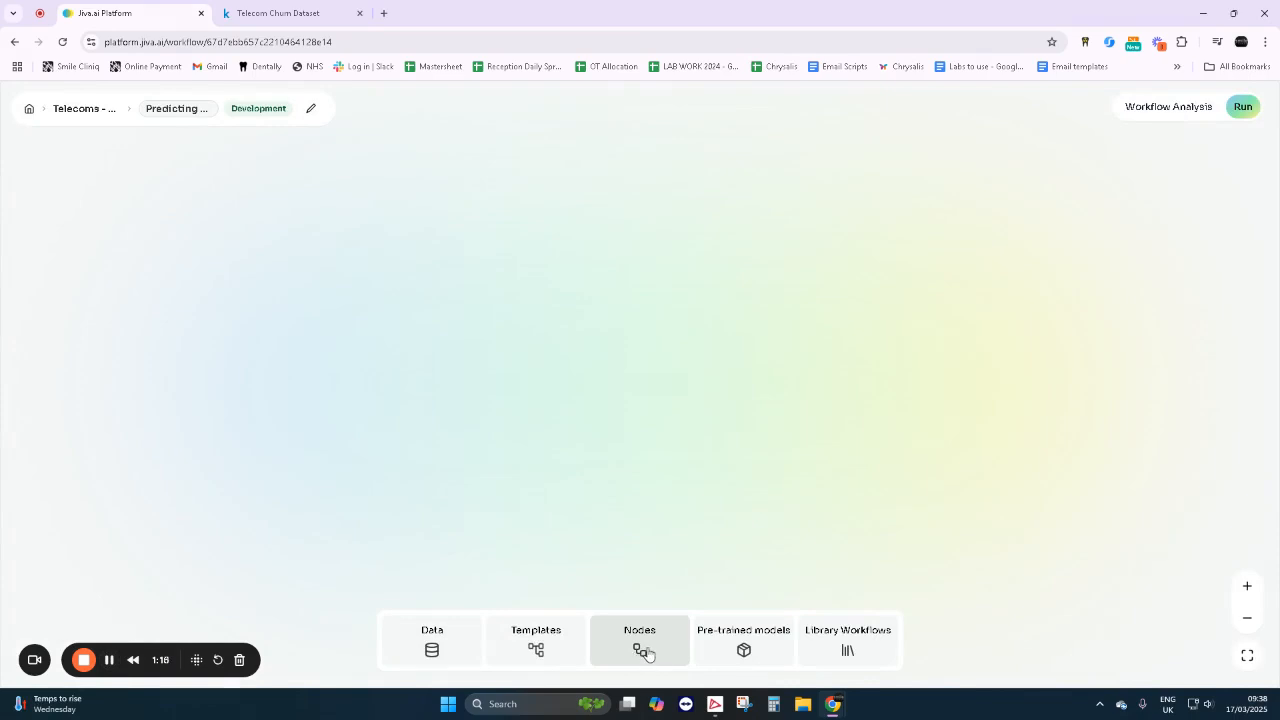
pyautogui.click(646, 652)
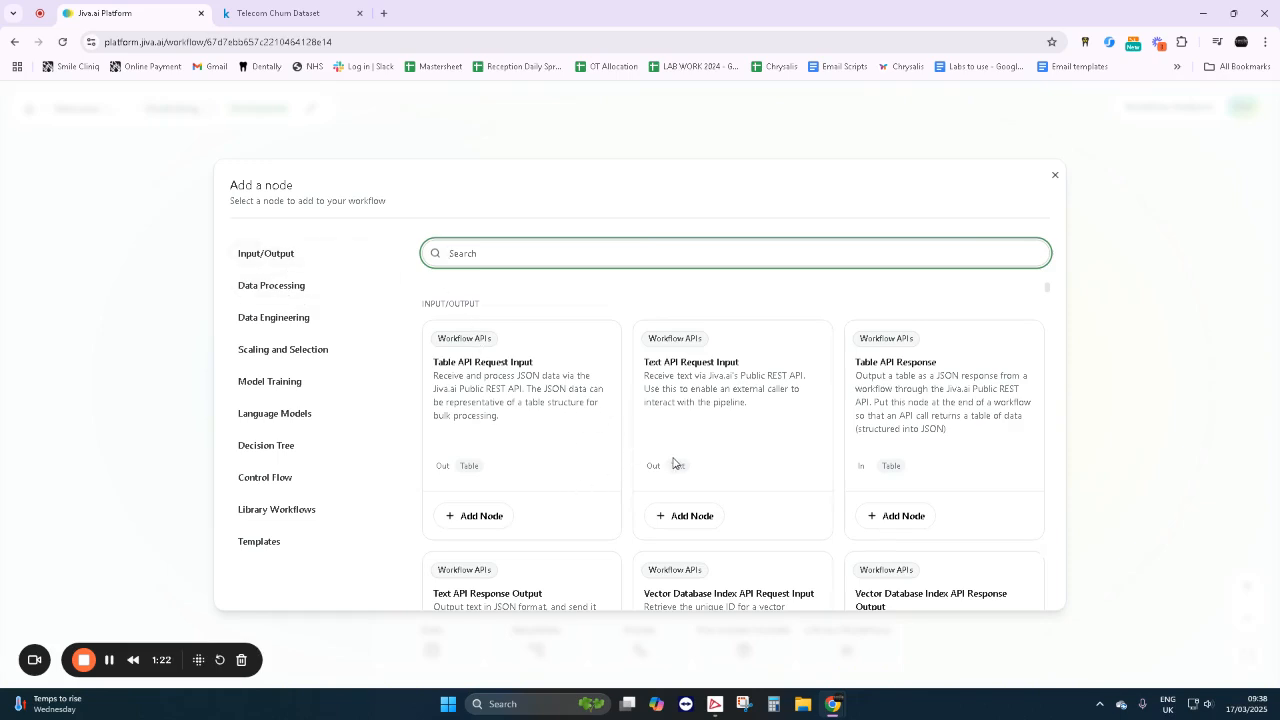
pyautogui.scroll(-1, 673, 463)
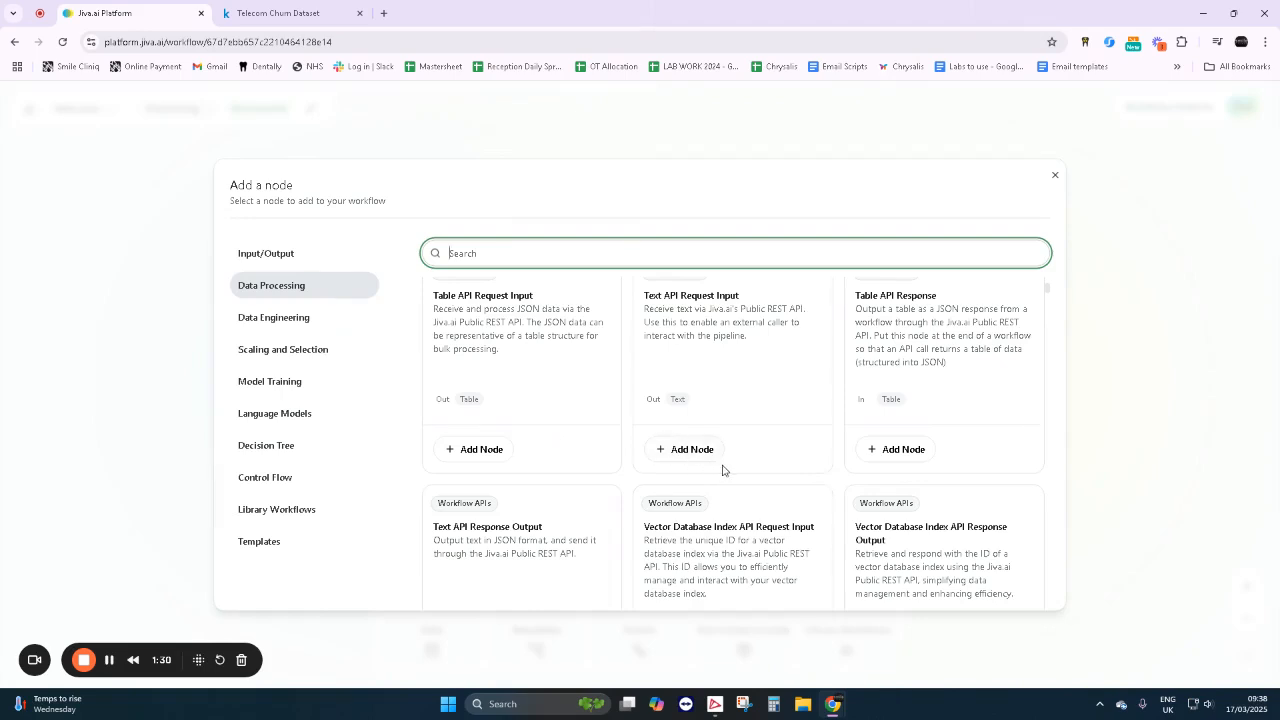
pyautogui.scroll(-2, 801, 457)
pyautogui.scroll(-3, 802, 458)
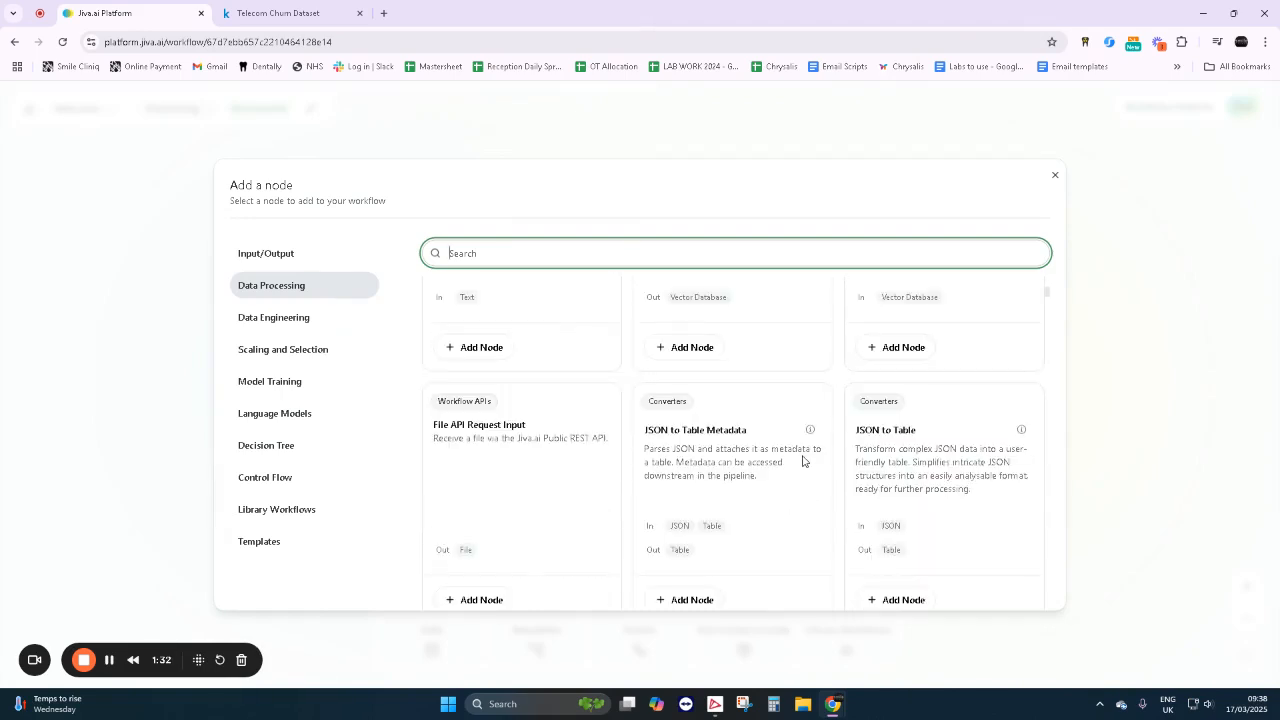
pyautogui.scroll(-1, 802, 461)
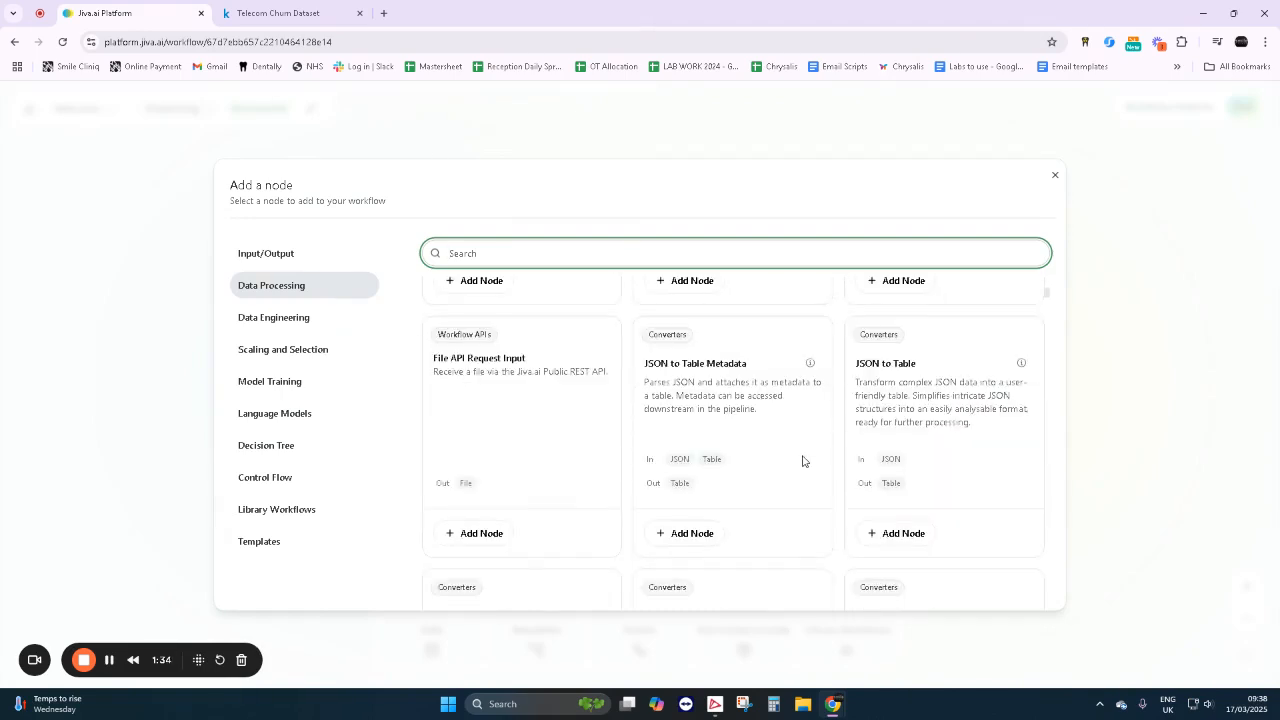
pyautogui.scroll(-2, 802, 461)
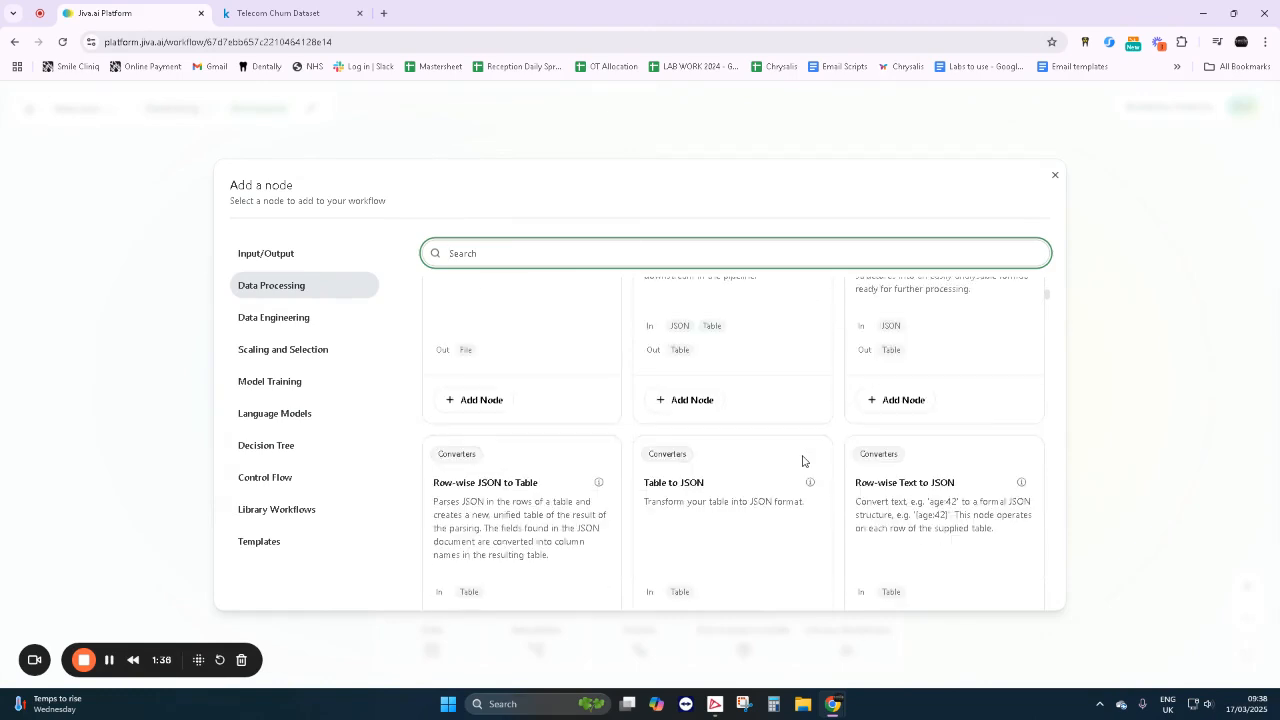
pyautogui.scroll(-4, 802, 461)
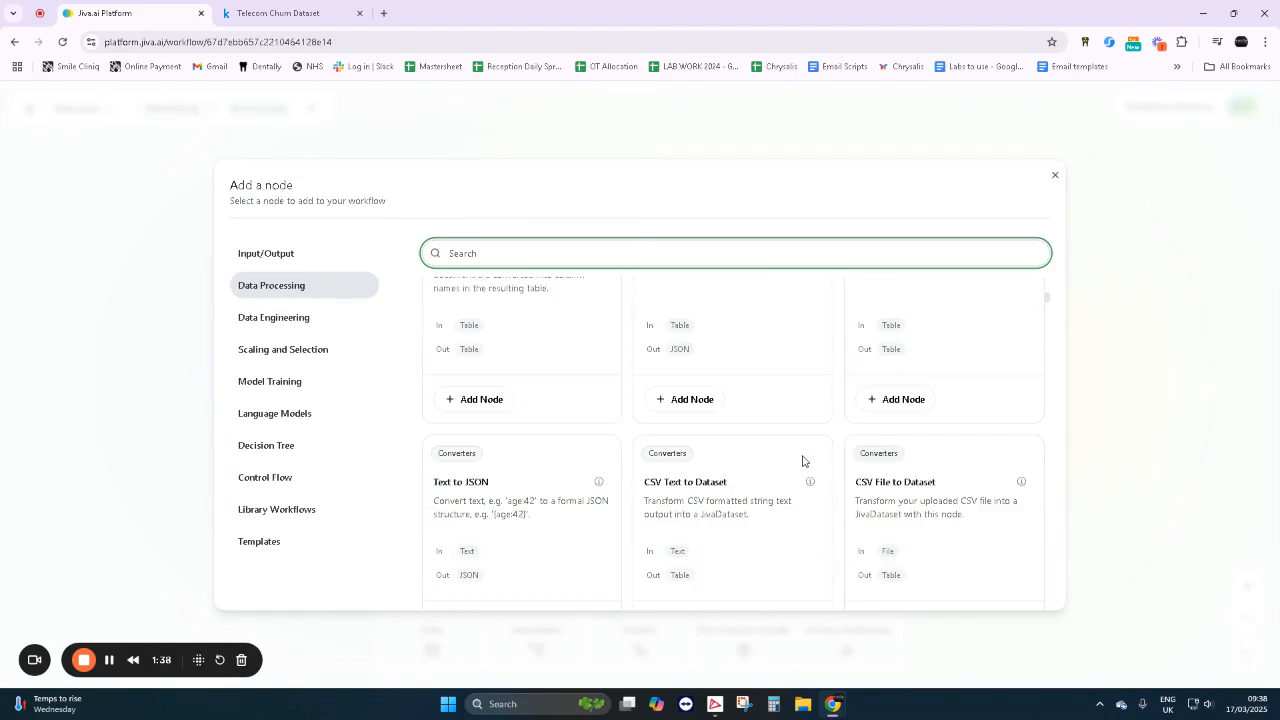
# - Examine the CSV, PDF, text and email converter nodes and the input nodes such as RSS Consumer
pyautogui.moveTo(649, 484); pyautogui.dragTo(682, 484)
pyautogui.scroll(-2, 710, 492)
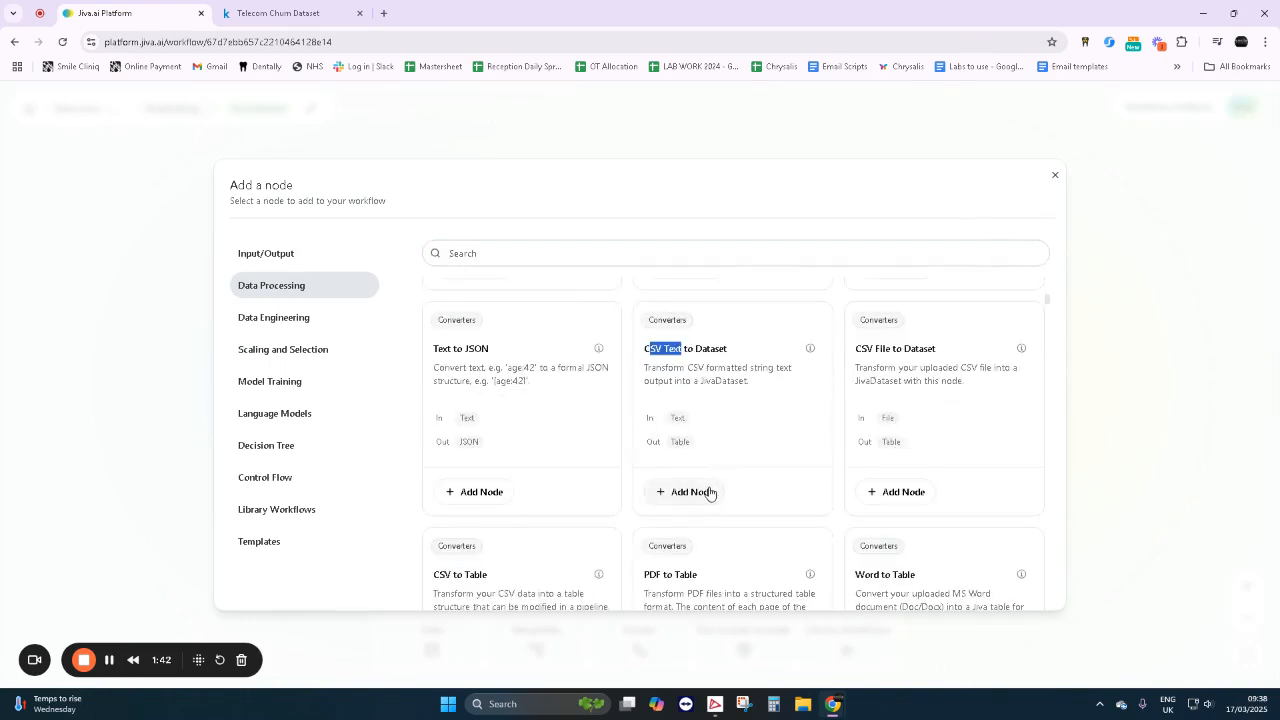
pyautogui.scroll(-2, 705, 488)
pyautogui.moveTo(645, 443); pyautogui.dragTo(696, 443)
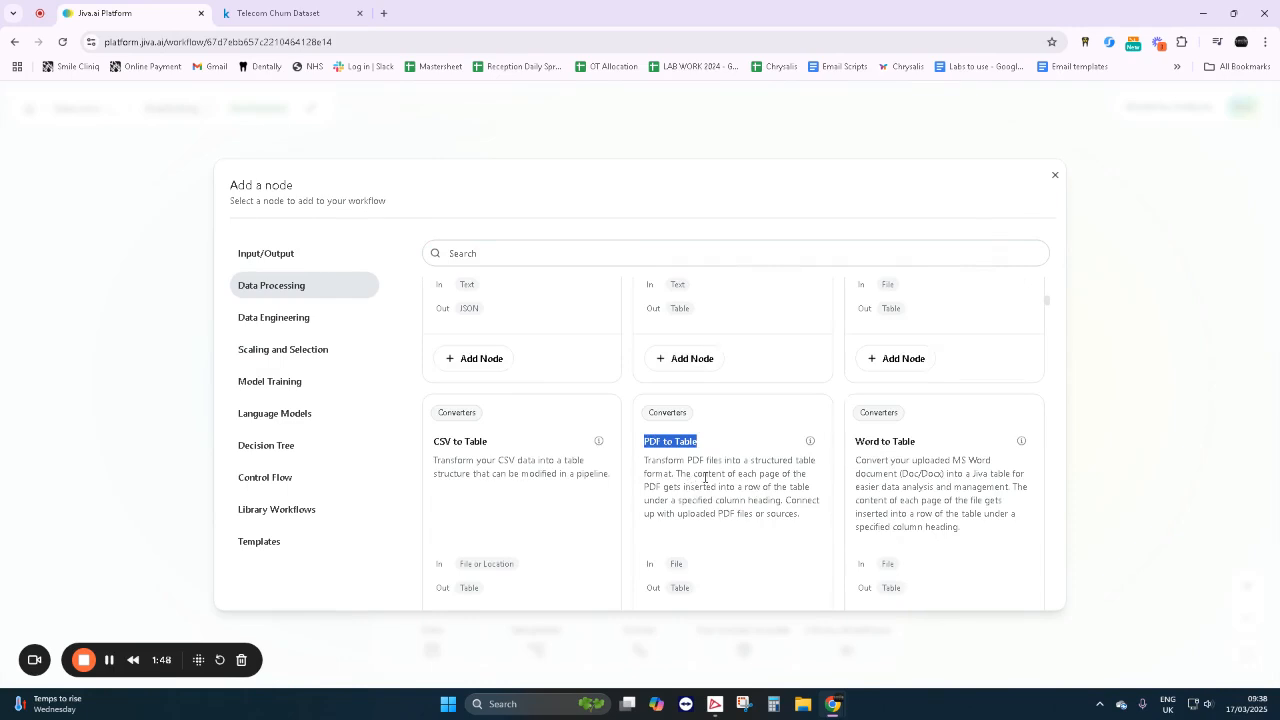
pyautogui.scroll(-2, 705, 479)
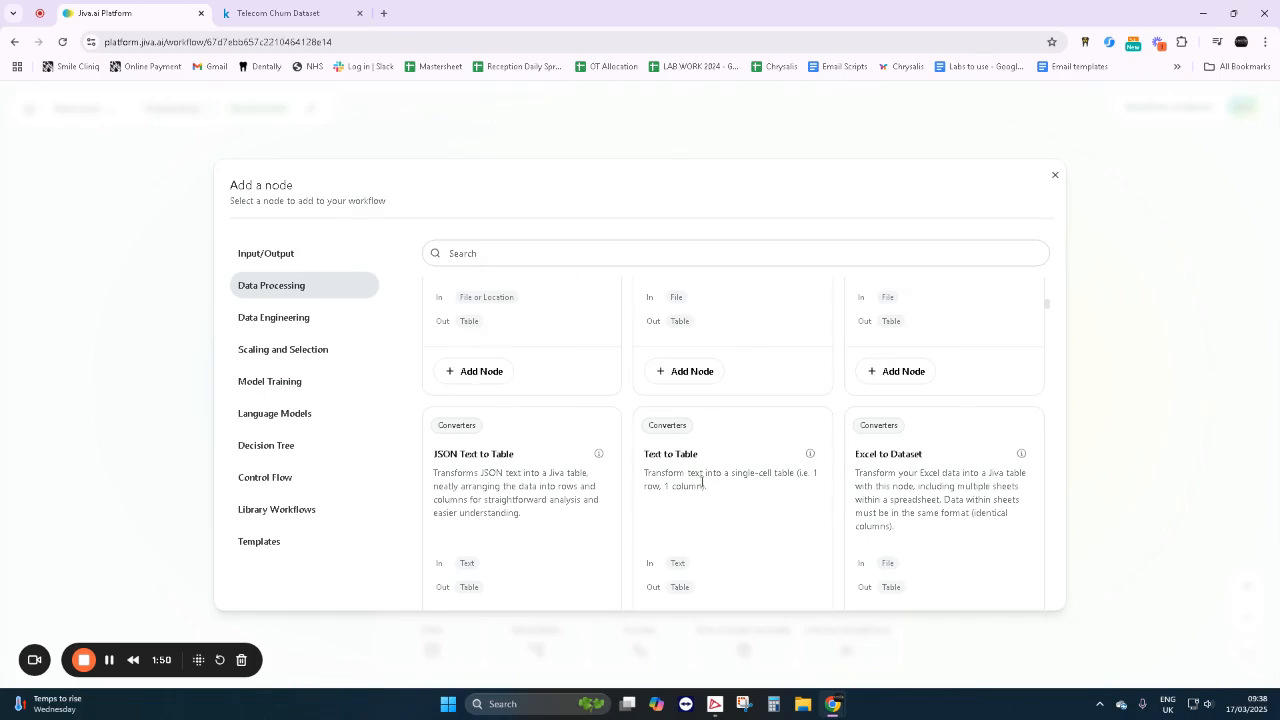
pyautogui.scroll(-1, 714, 486)
pyautogui.scroll(-1, 747, 477)
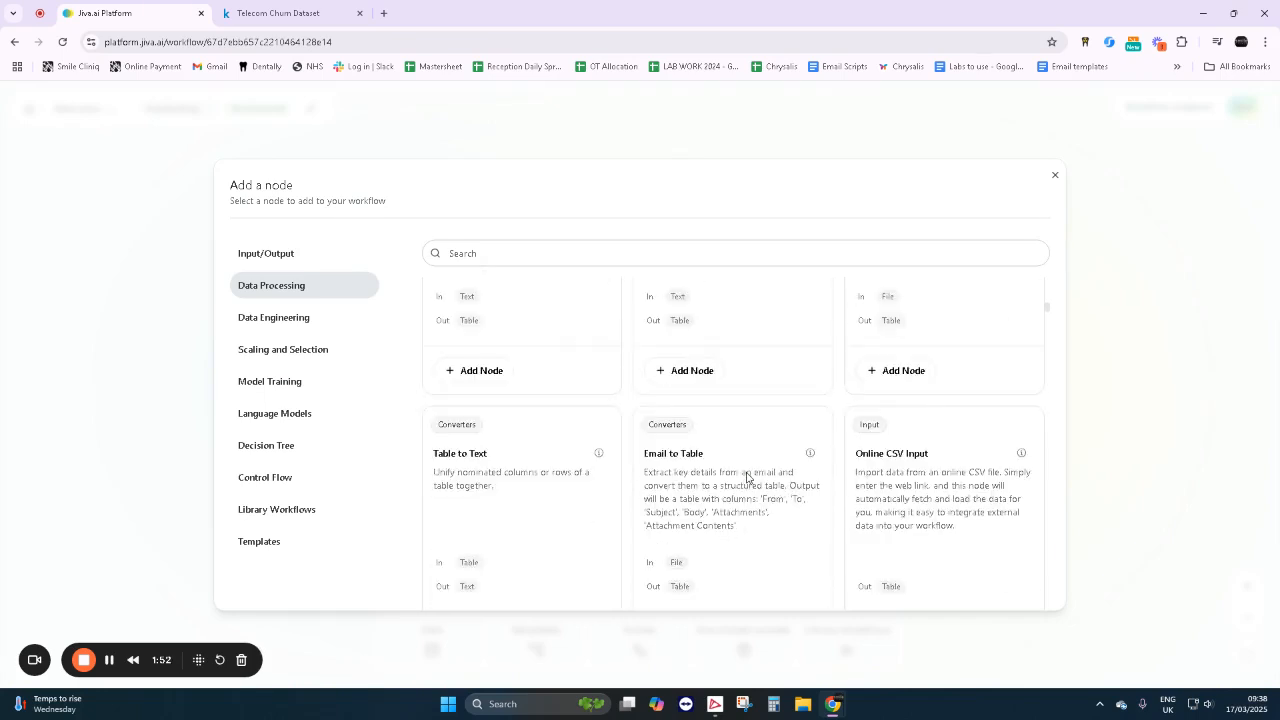
pyautogui.scroll(-1, 747, 477)
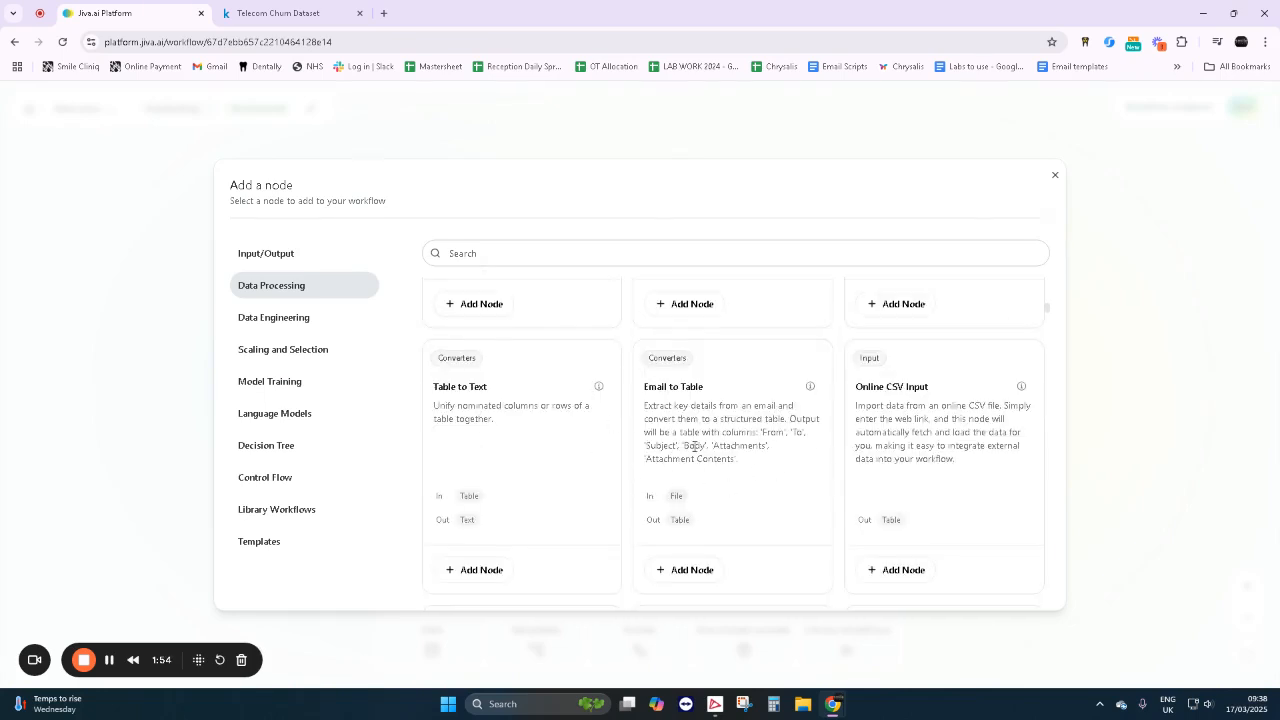
pyautogui.scroll(-3, 697, 451)
pyautogui.scroll(-2, 734, 449)
pyautogui.scroll(2, 615, 460)
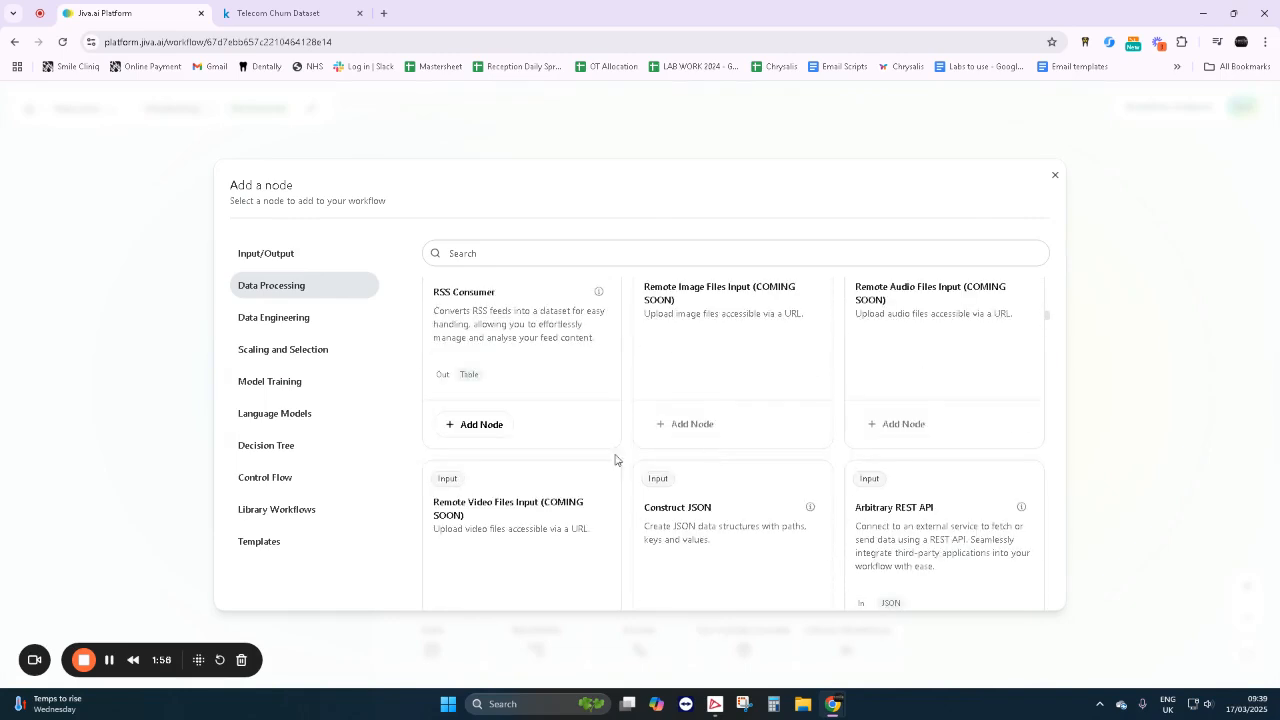
pyautogui.moveTo(435, 291); pyautogui.dragTo(510, 299)
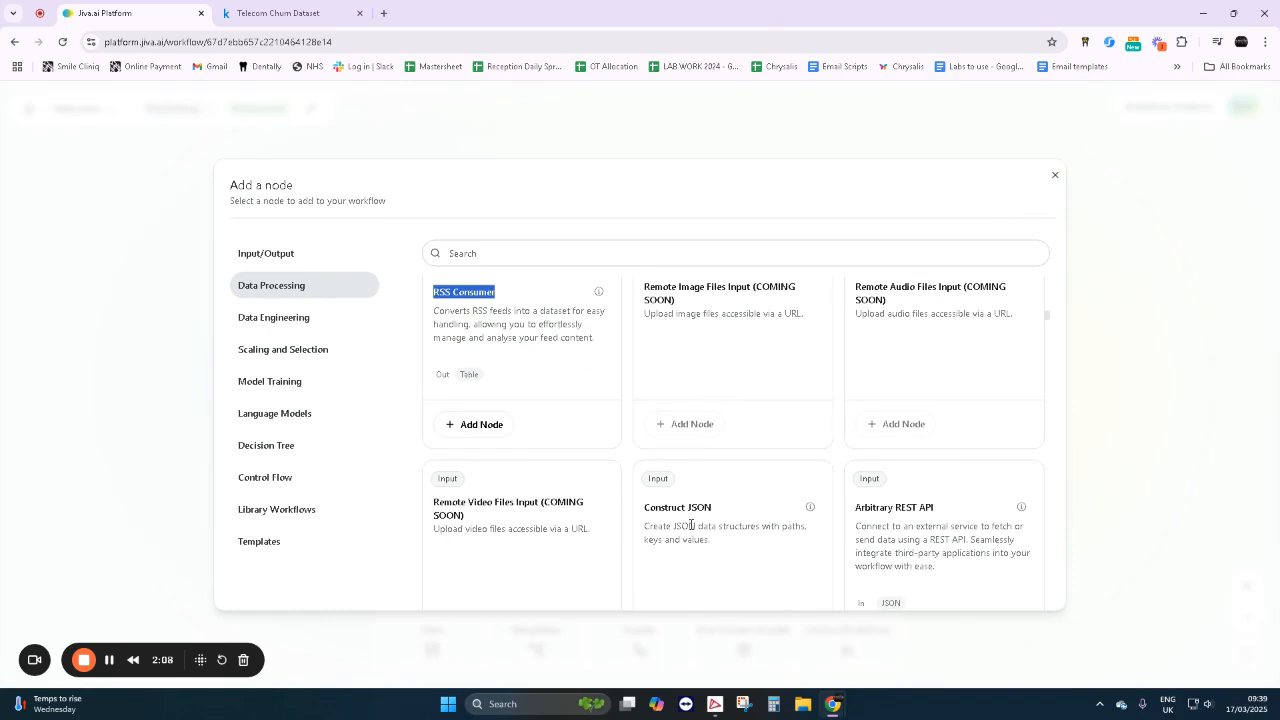
pyautogui.scroll(-4, 691, 523)
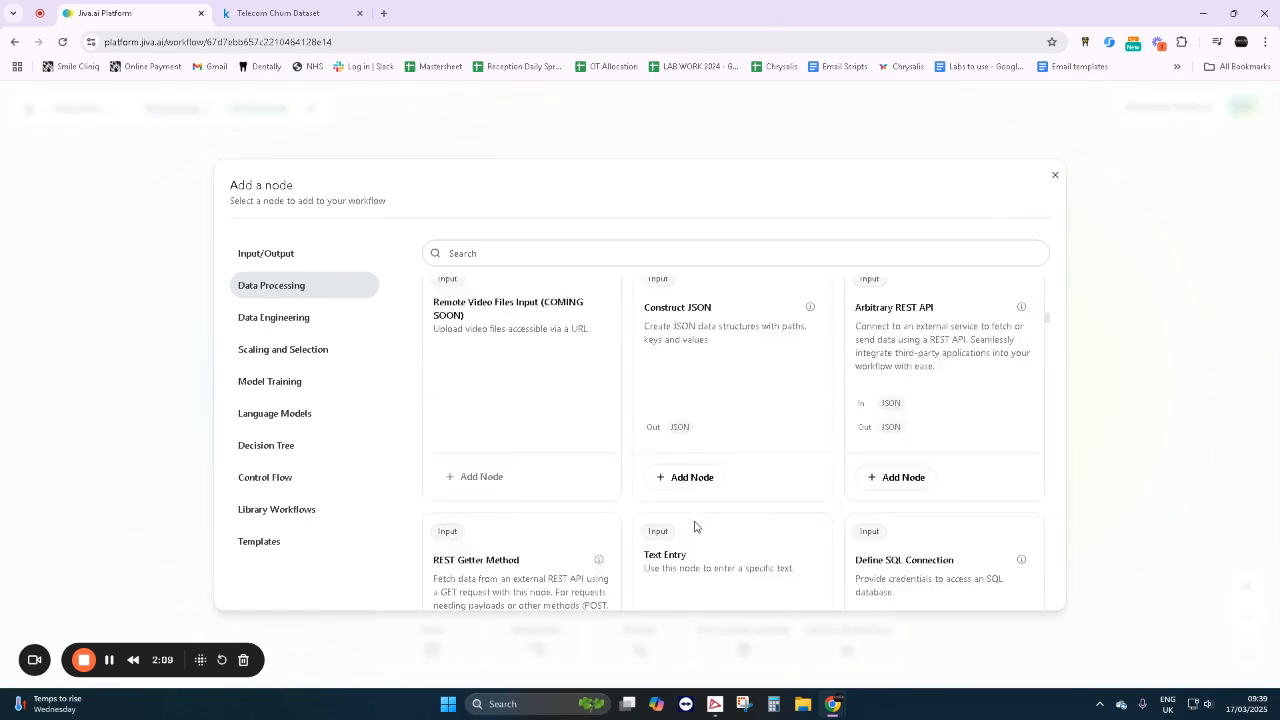
# - Look through the Data Engineering nodes, from feature engineering to Define Inputs and Targets
pyautogui.click(278, 317)
pyautogui.scroll(-2, 562, 450)
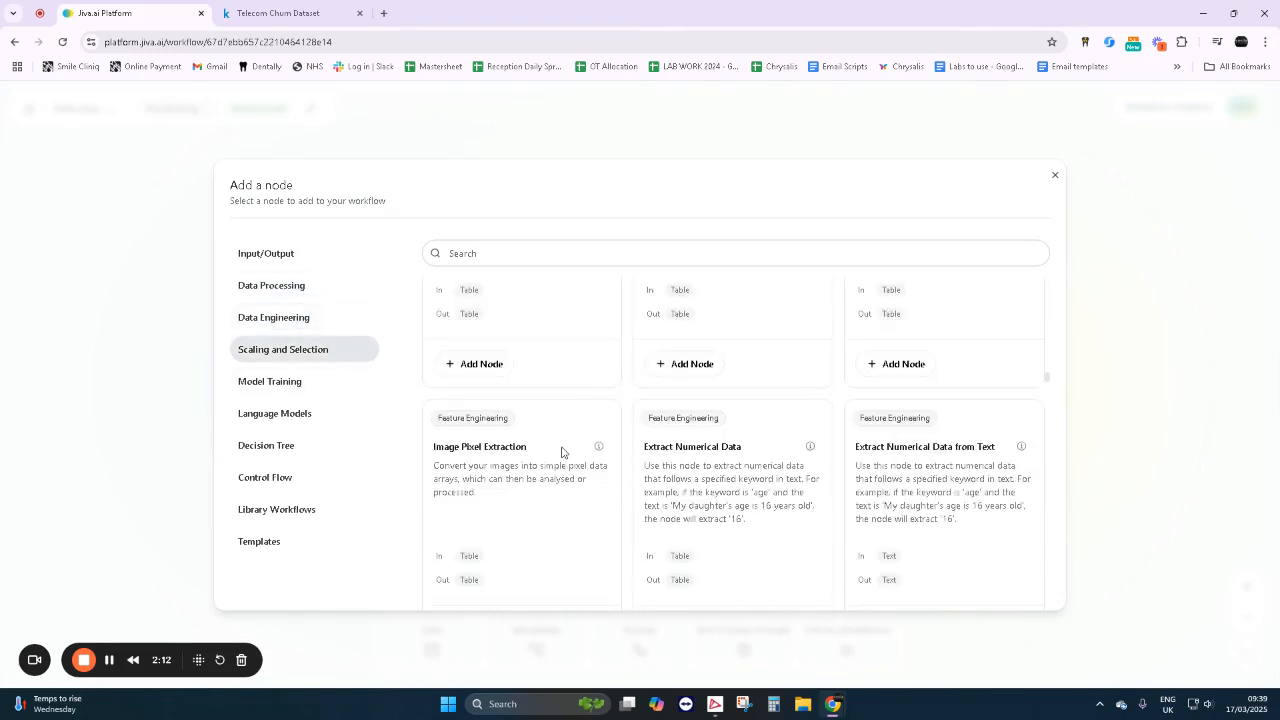
pyautogui.scroll(-1, 562, 450)
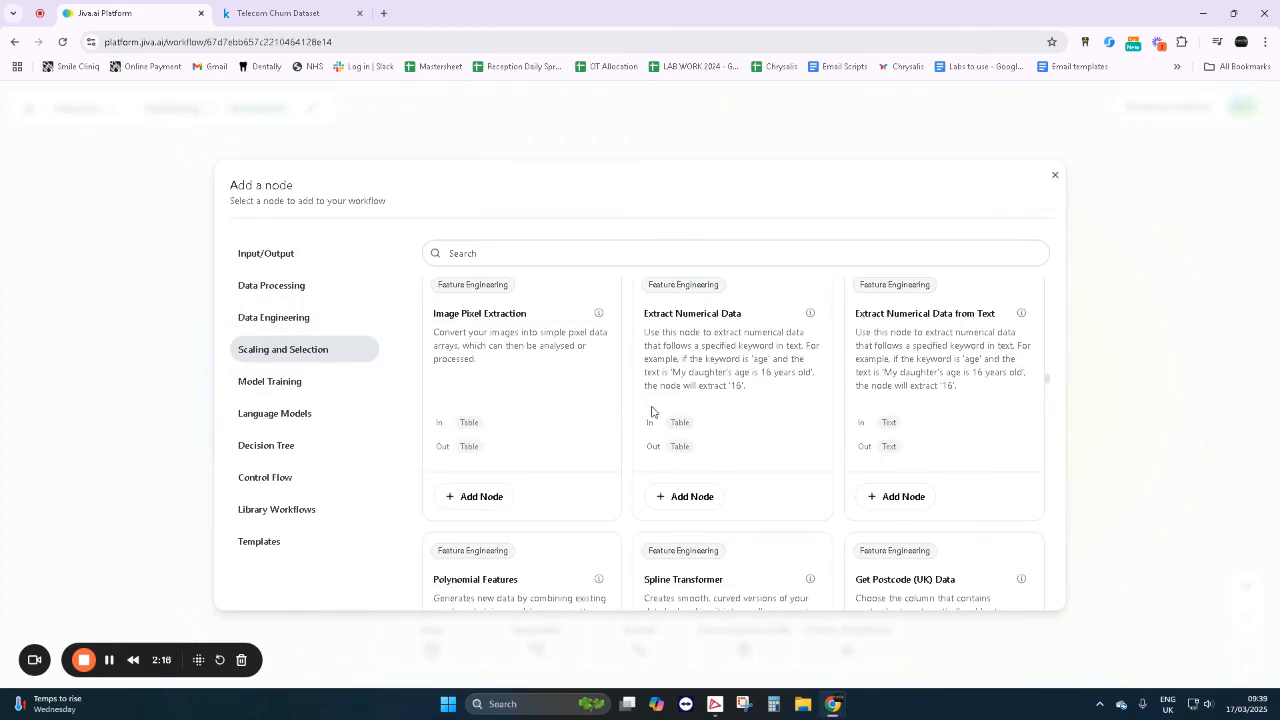
pyautogui.scroll(-4, 658, 411)
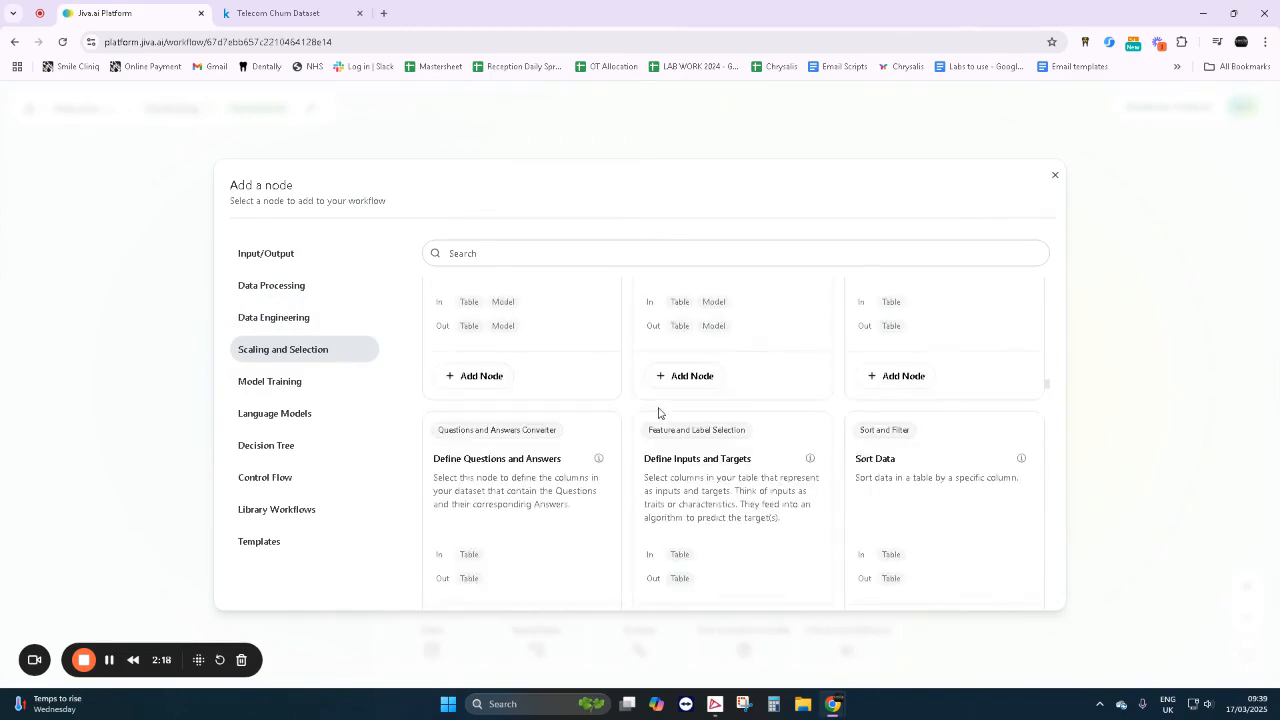
pyautogui.scroll(-1, 600, 410)
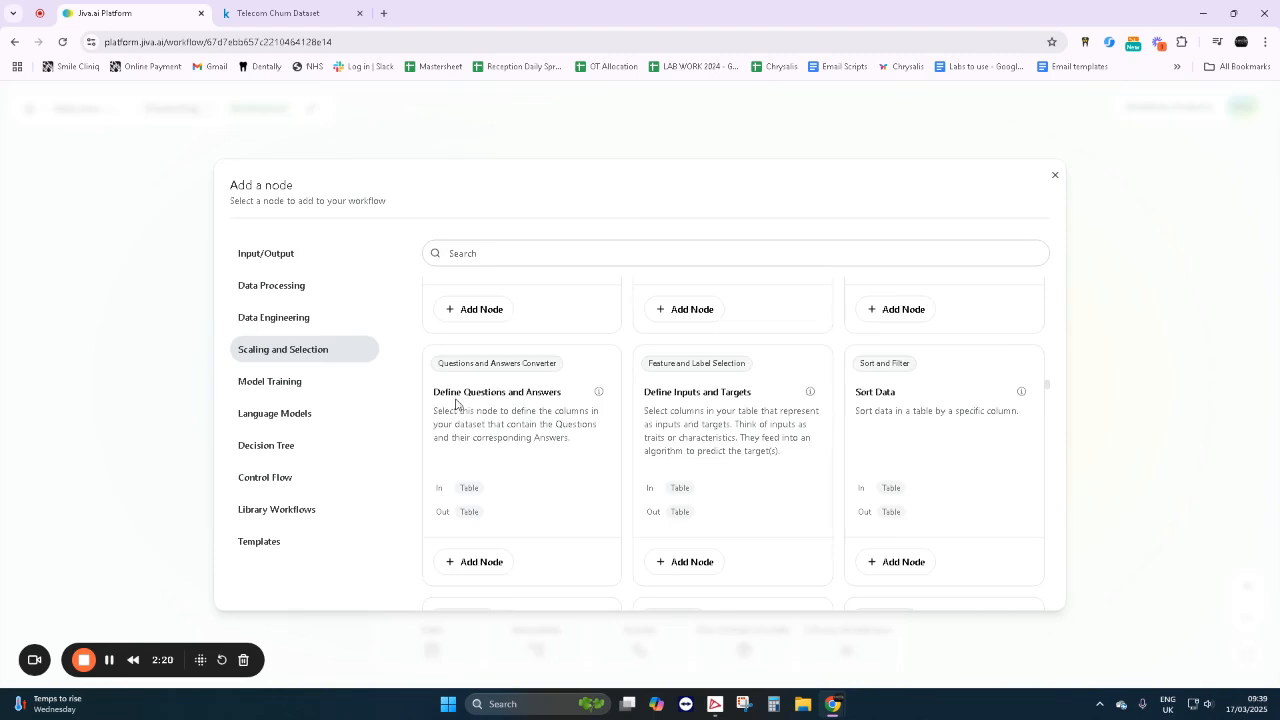
# - Look through the Model Training nodes, including the AutoML and regression models, and the Decision Tree nodes, and close the node library
pyautogui.click(310, 381)
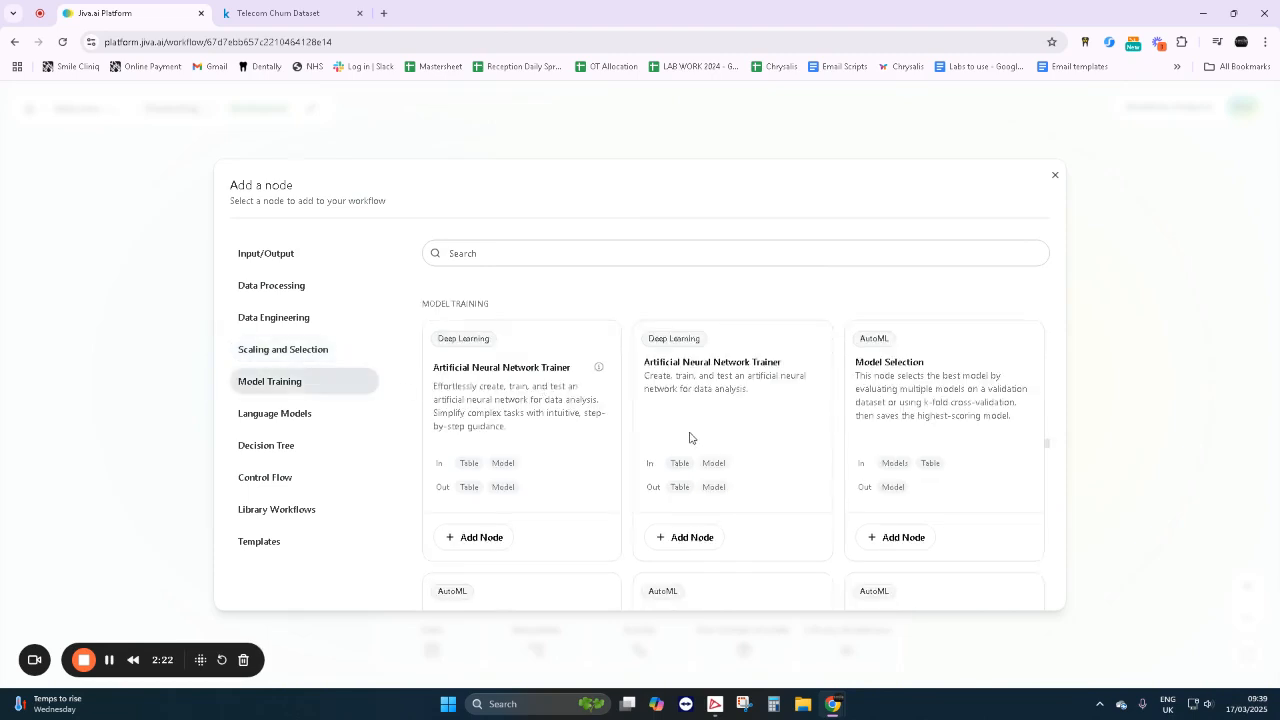
pyautogui.scroll(-1, 689, 437)
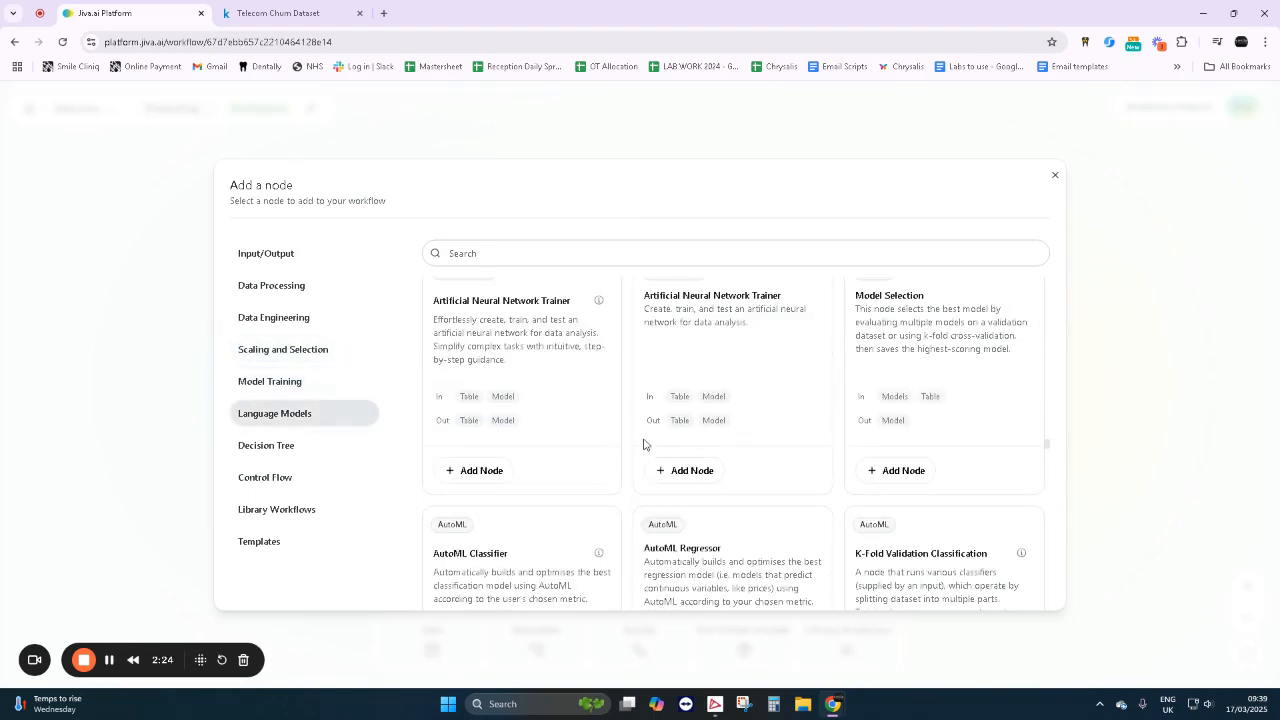
pyautogui.scroll(-7, 659, 442)
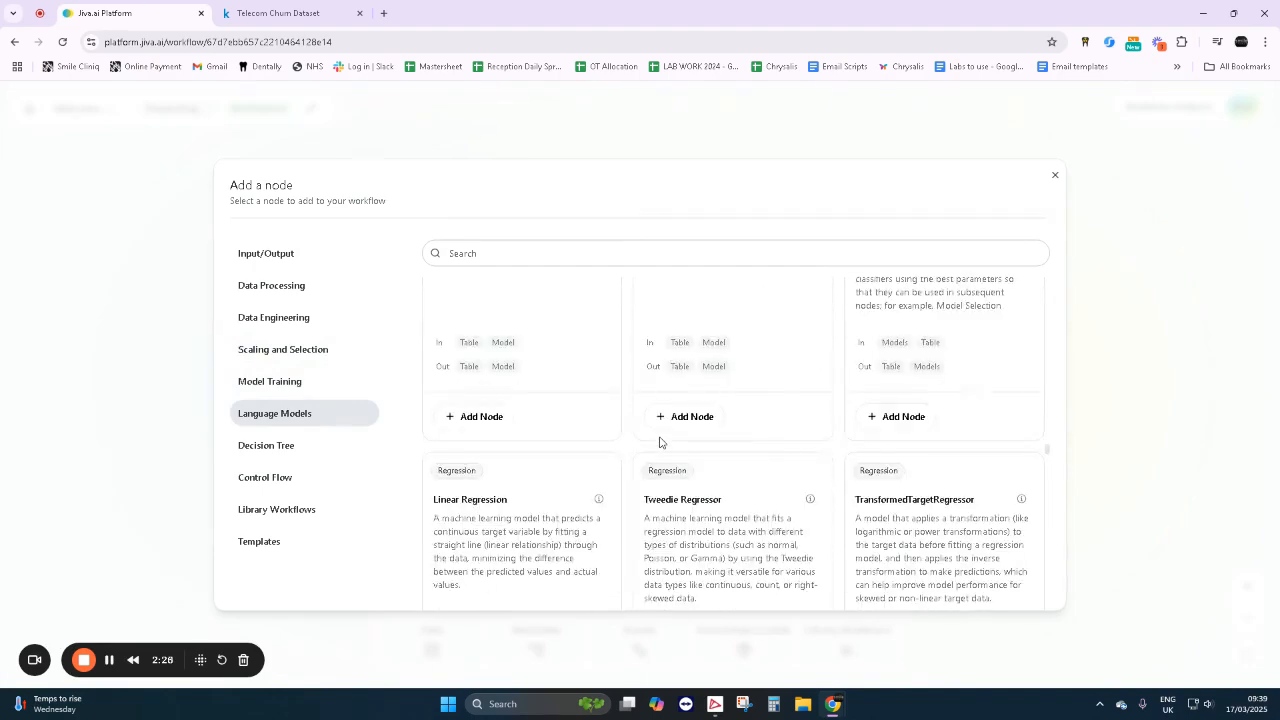
pyautogui.scroll(-1, 659, 442)
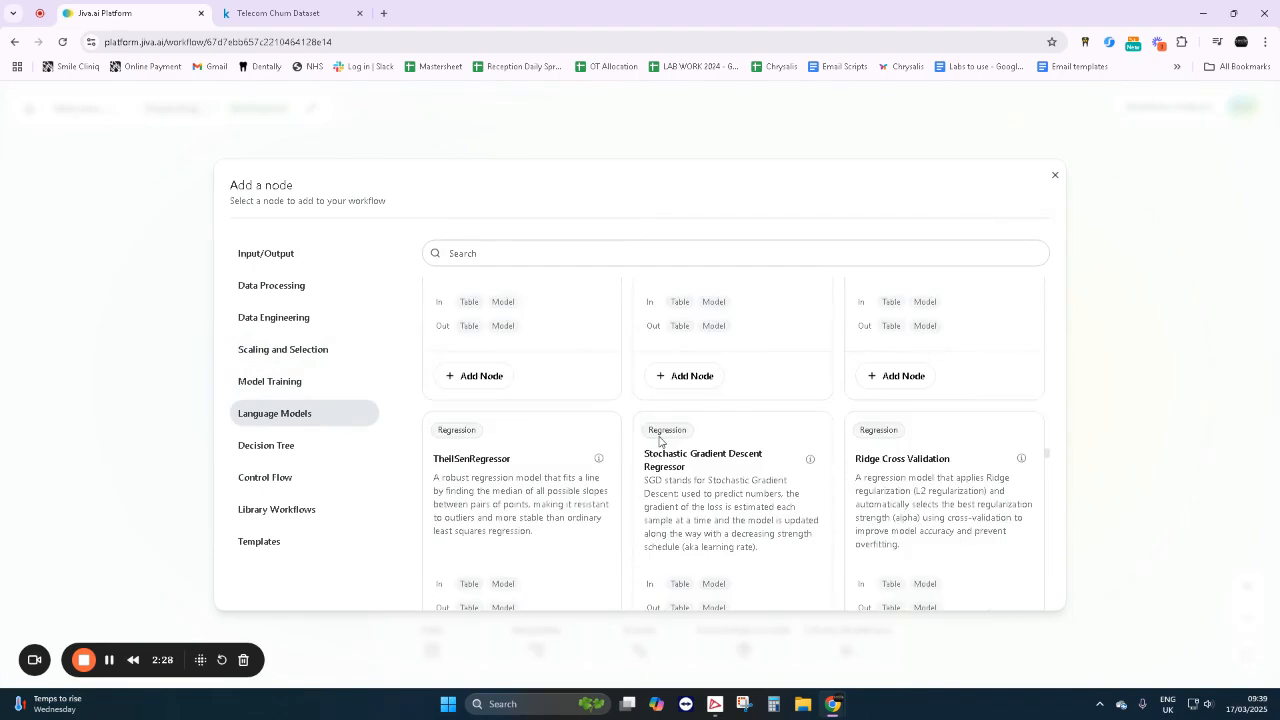
pyautogui.scroll(-3, 659, 441)
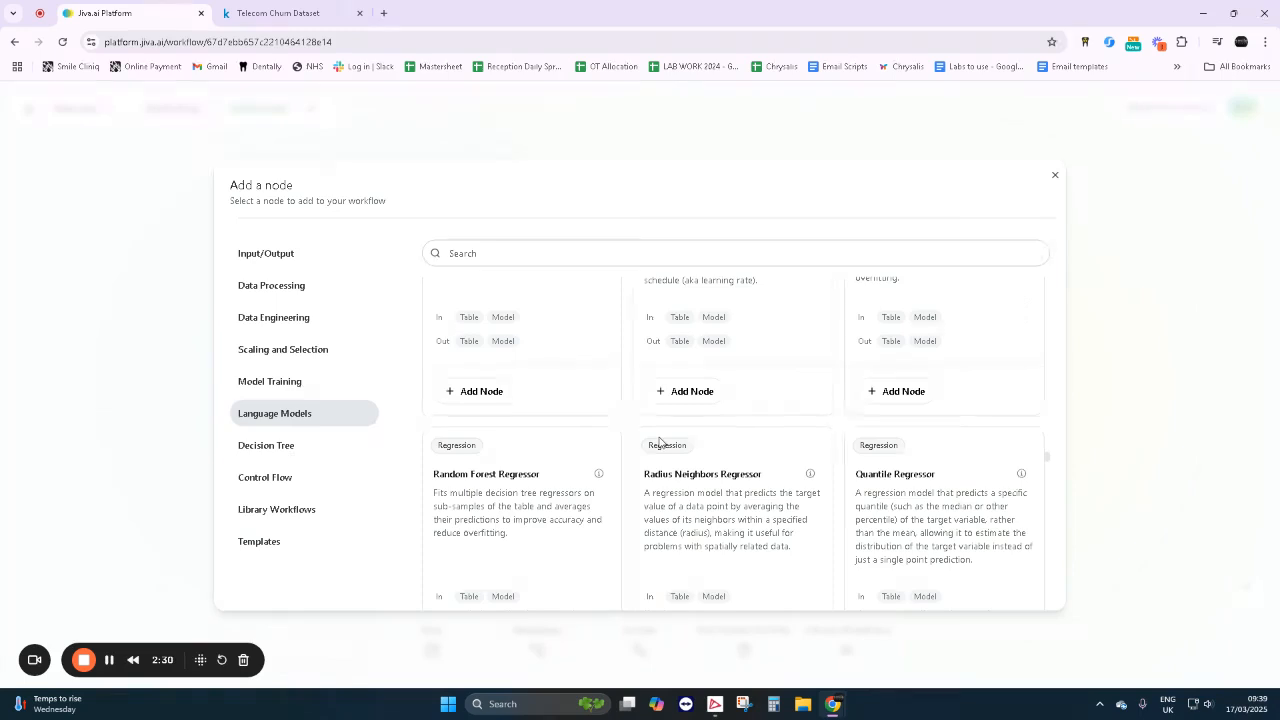
pyautogui.scroll(-6, 659, 442)
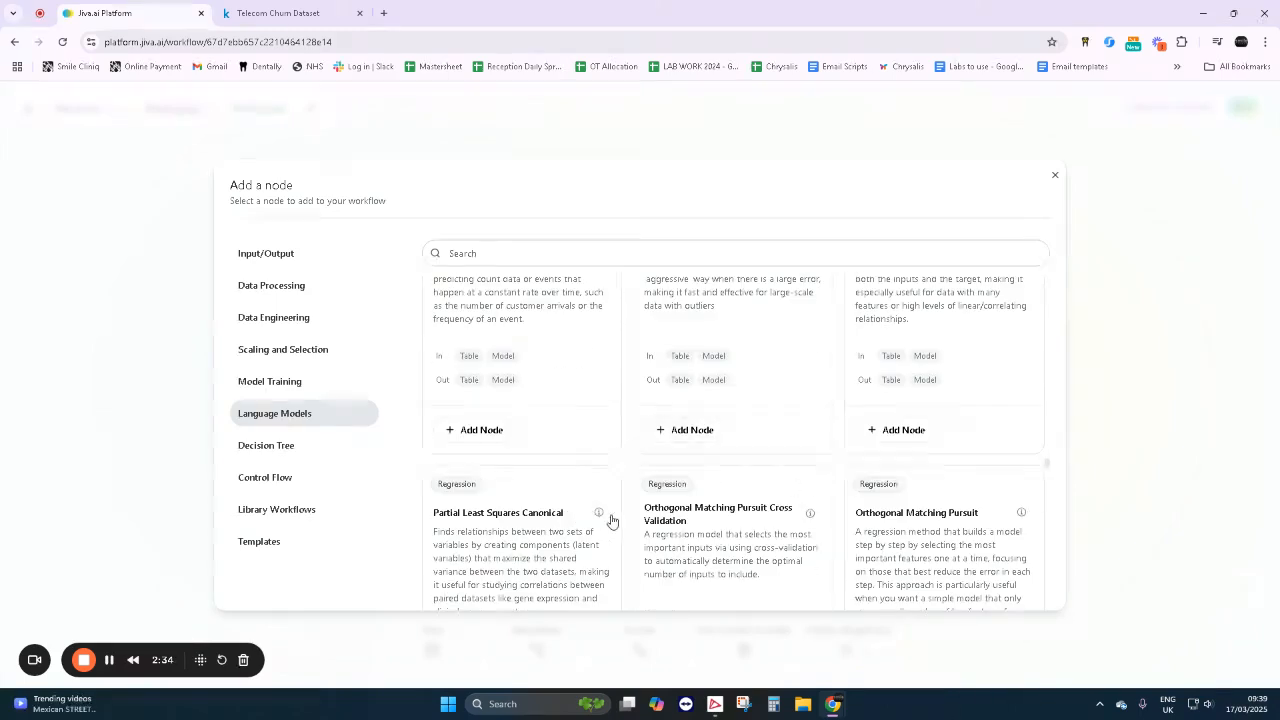
pyautogui.click(279, 450)
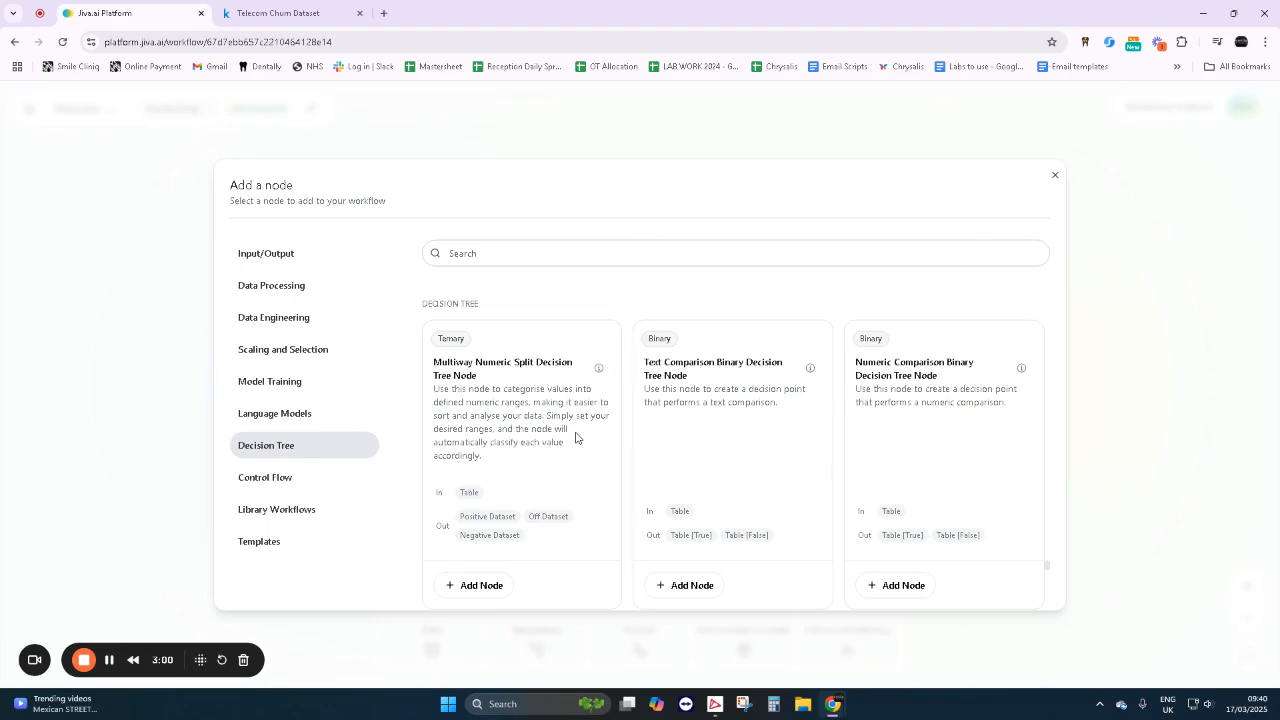
pyautogui.click(1055, 180)
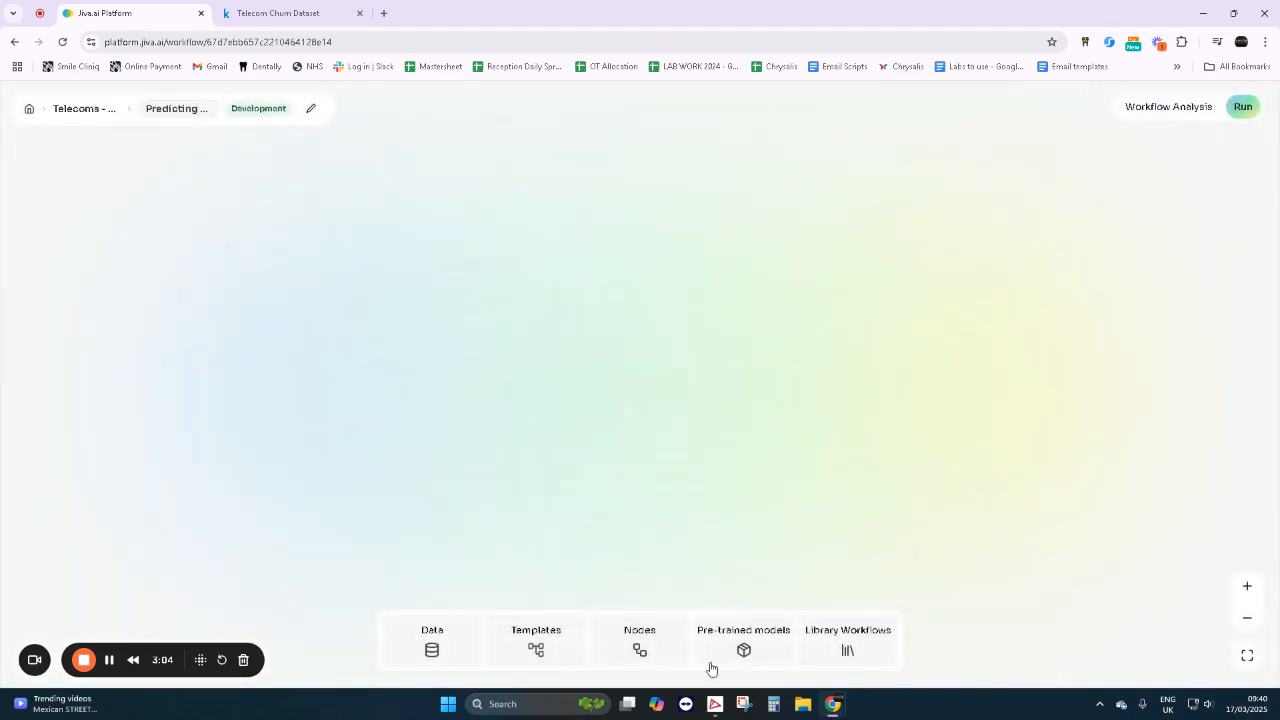
# - Add the uploaded file churn-bigml-80.csv to the workflow as a dataset and place its node in the canvas's upper-left area
pyautogui.click(432, 647)
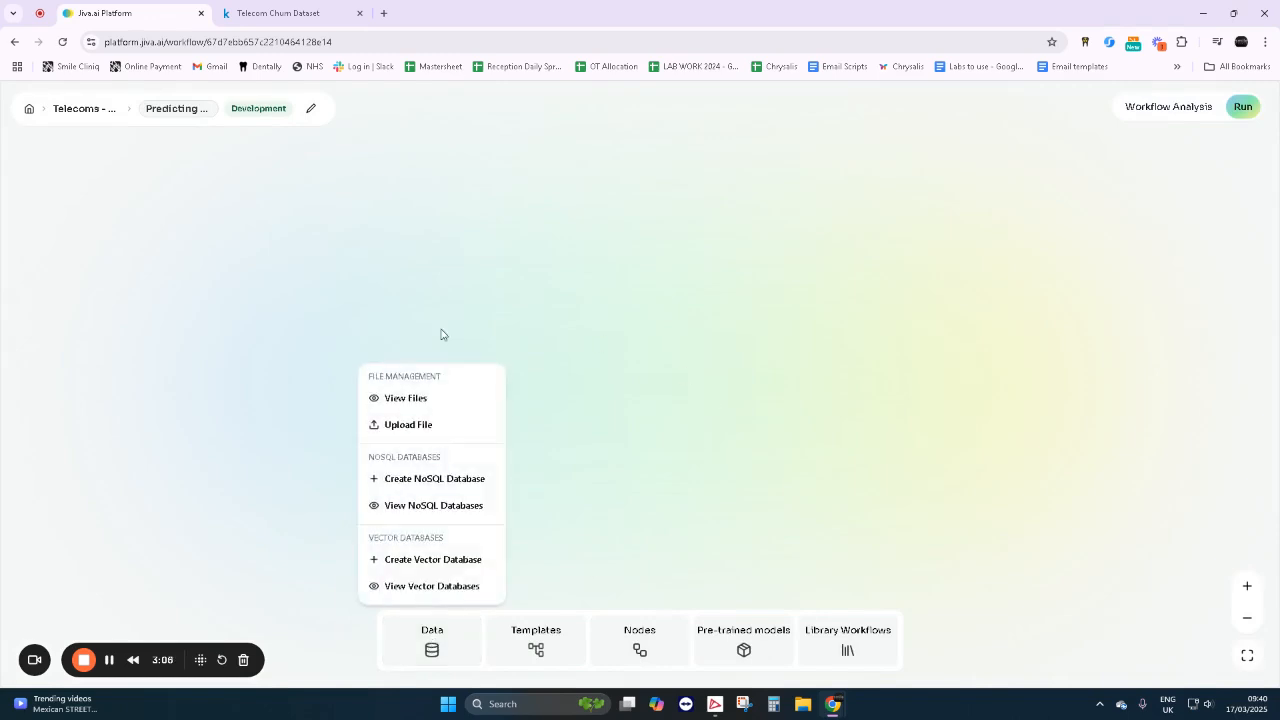
pyautogui.click(424, 402)
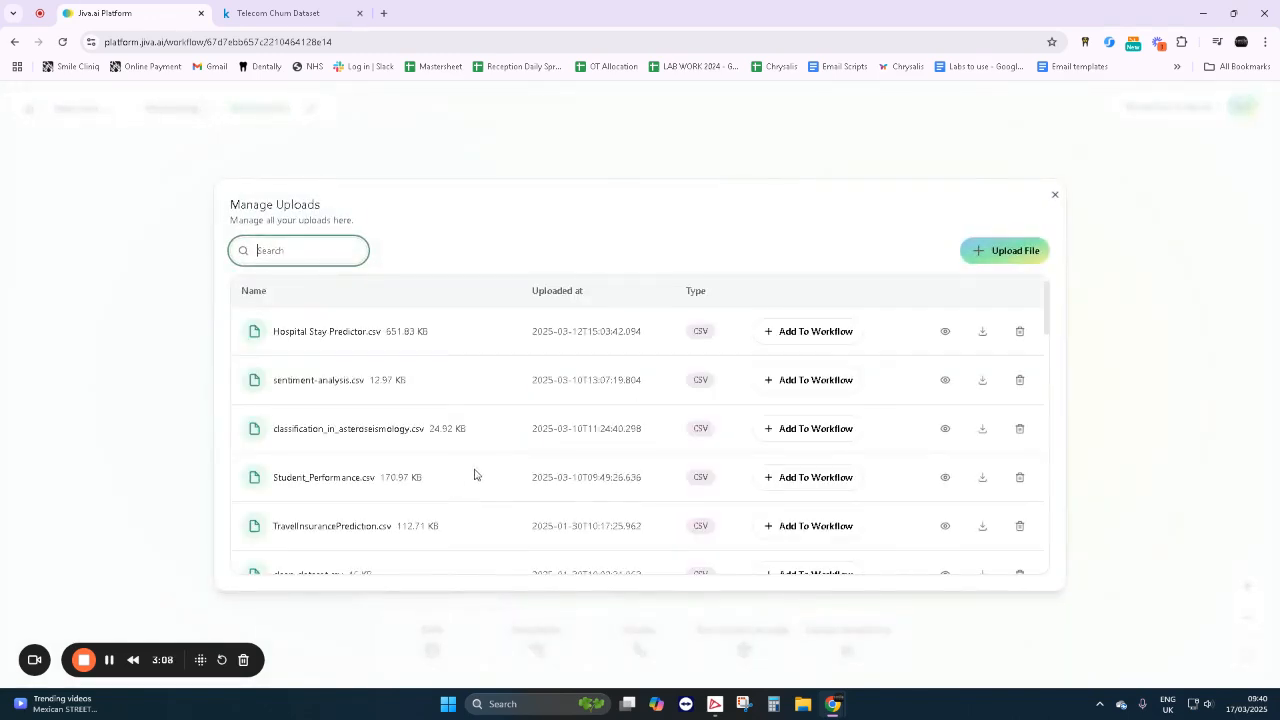
pyautogui.scroll(-5, 475, 474)
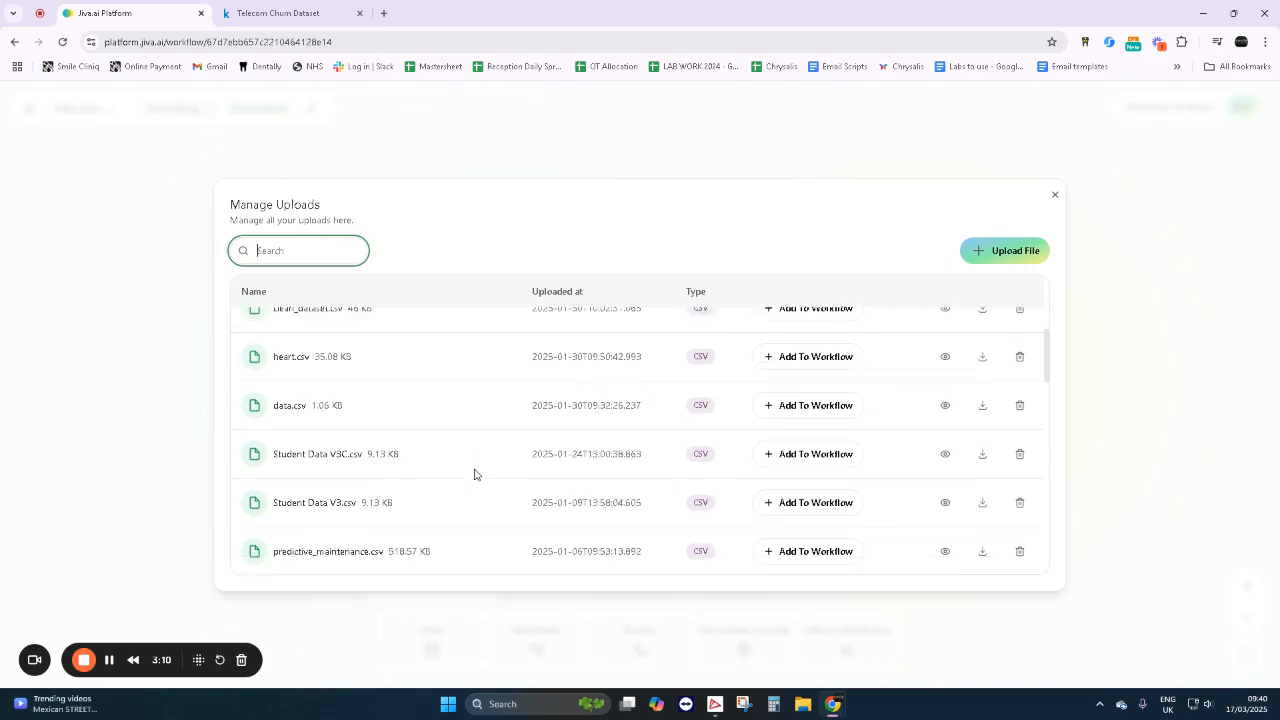
pyautogui.scroll(-6, 475, 474)
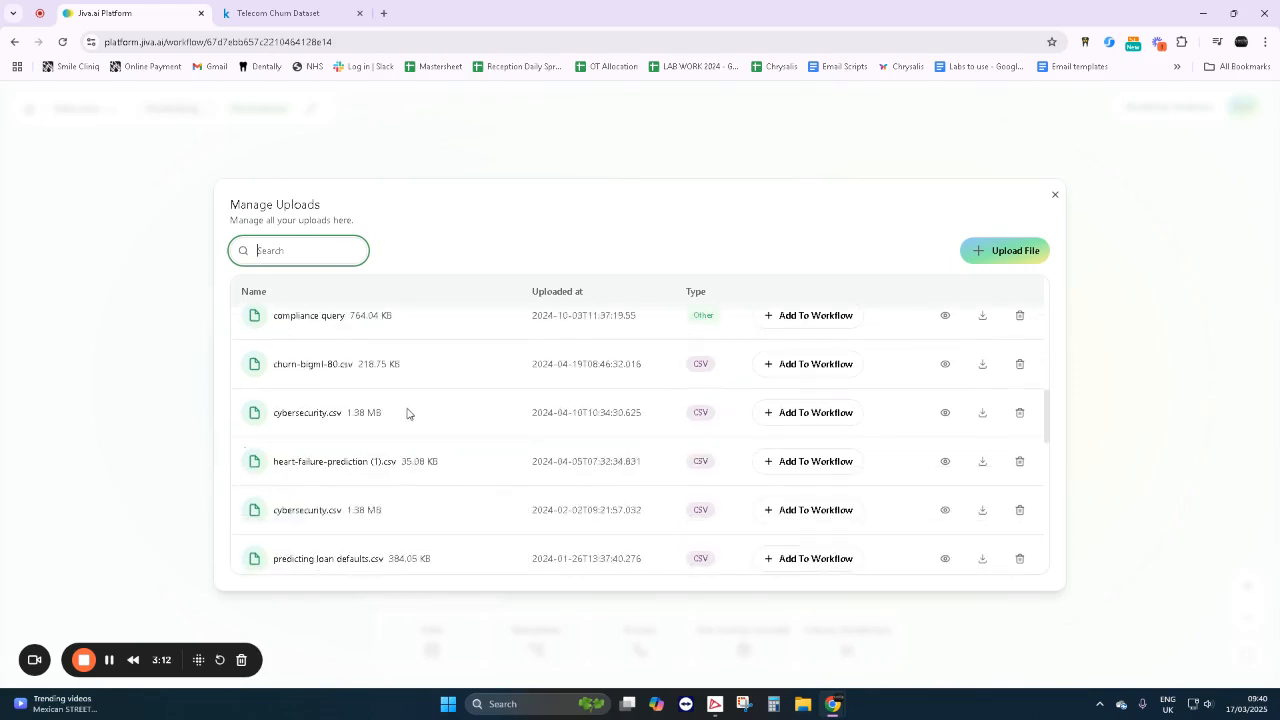
pyautogui.scroll(-3, 407, 413)
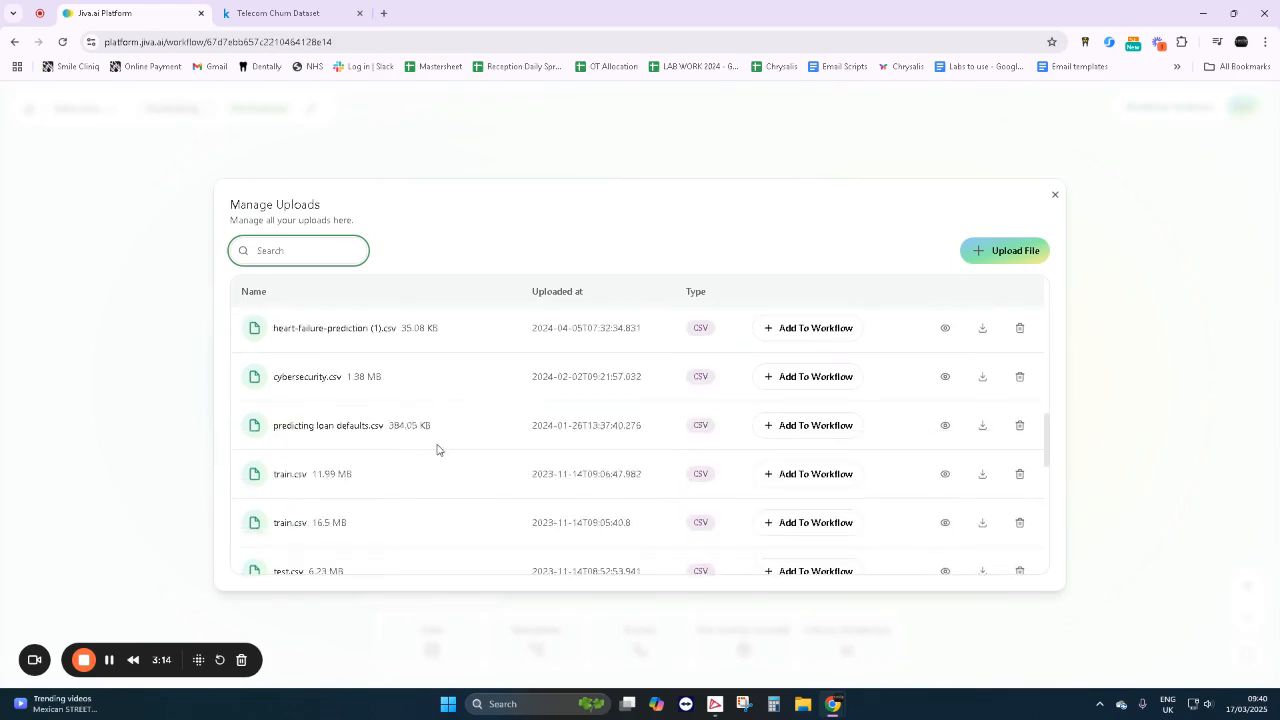
pyautogui.scroll(-8, 437, 450)
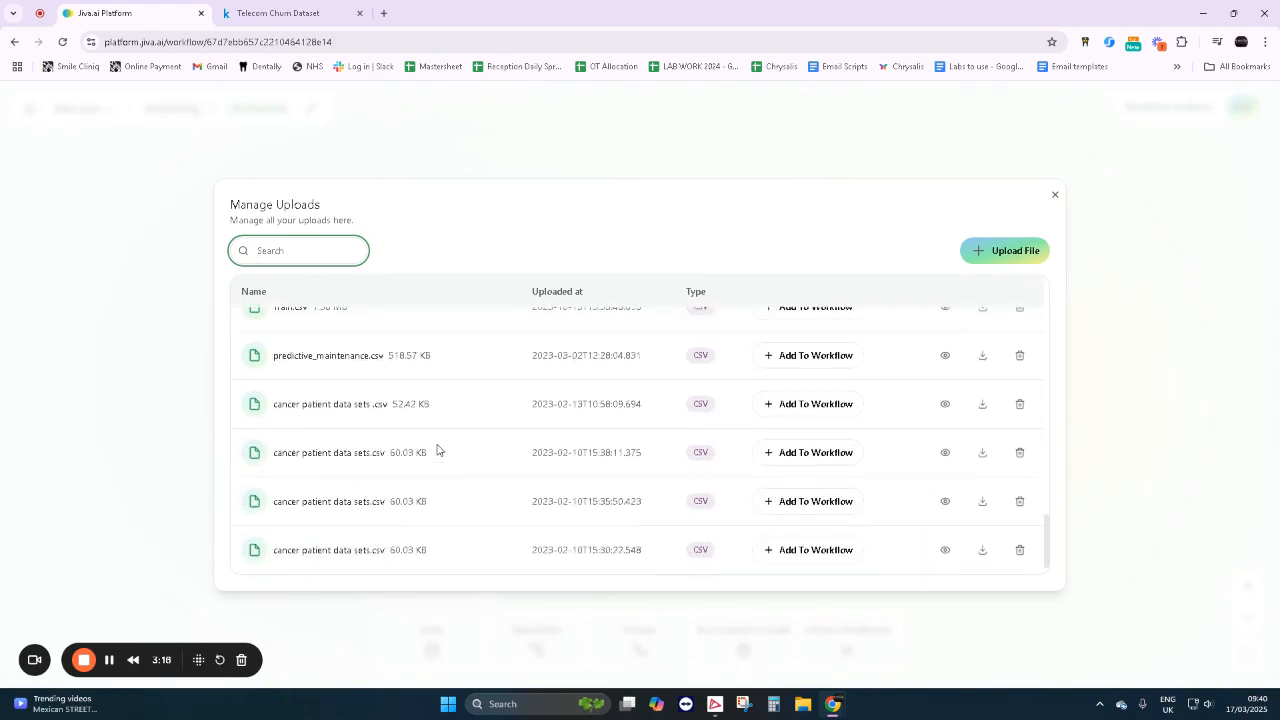
pyautogui.scroll(10, 437, 450)
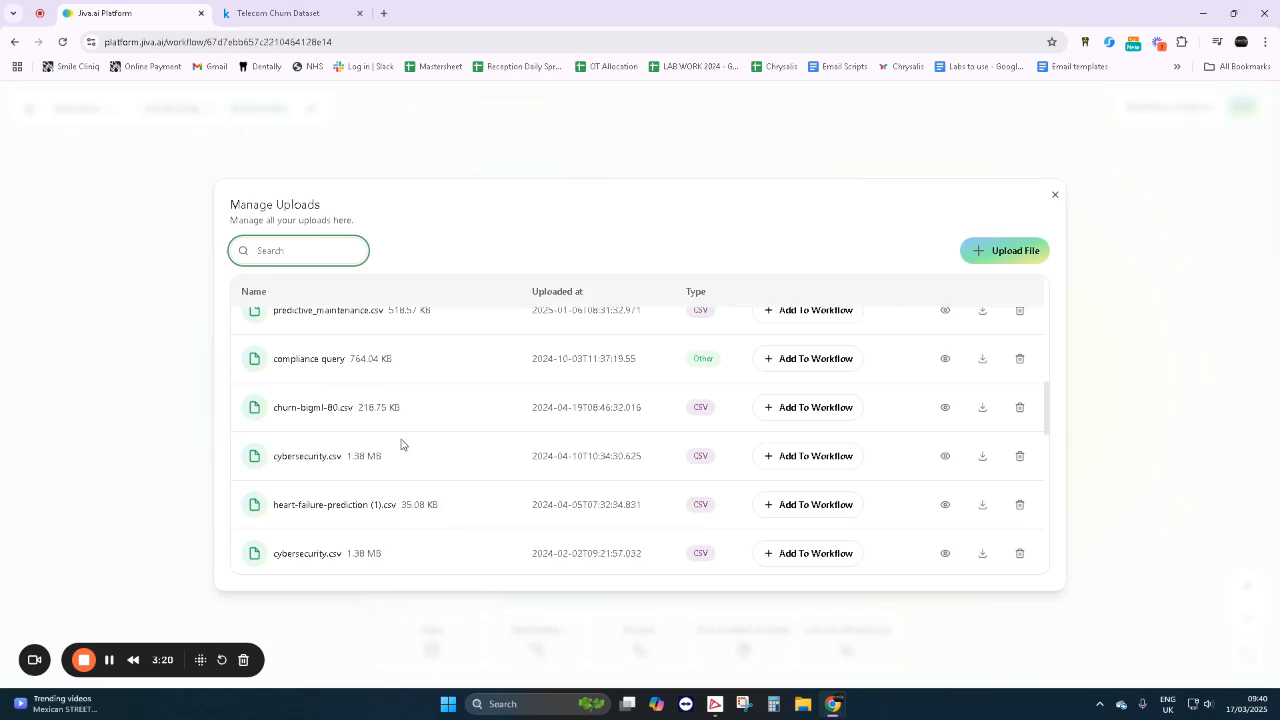
pyautogui.click(790, 410)
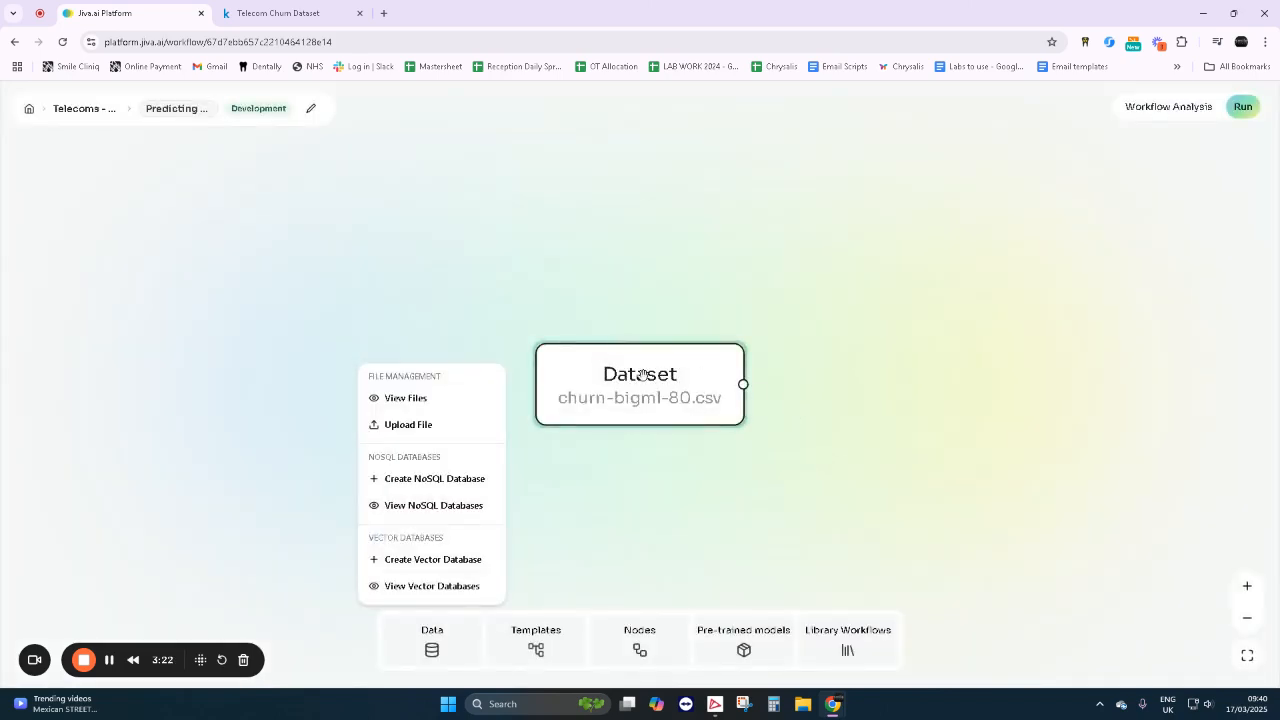
pyautogui.moveTo(583, 388); pyautogui.dragTo(163, 211)
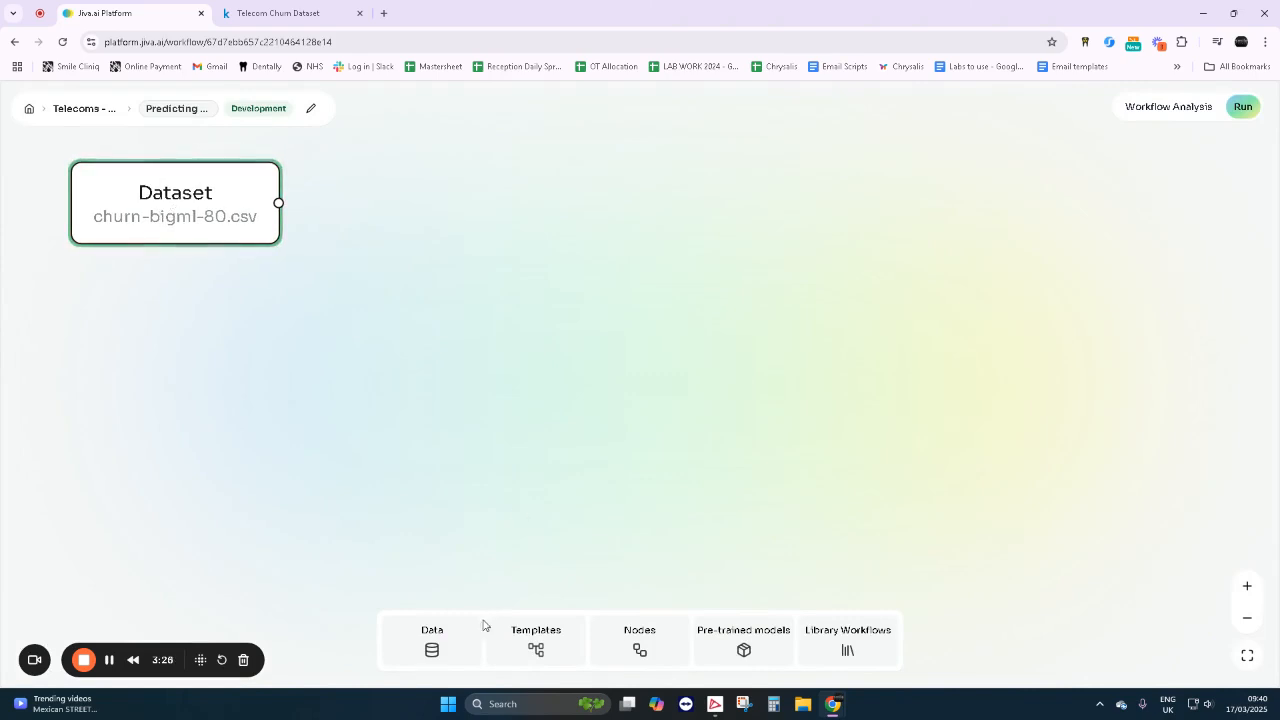
# - Preview the uploaded dataset's details and examine its columns from State through to Churn, and close the file list
pyautogui.click(453, 637)
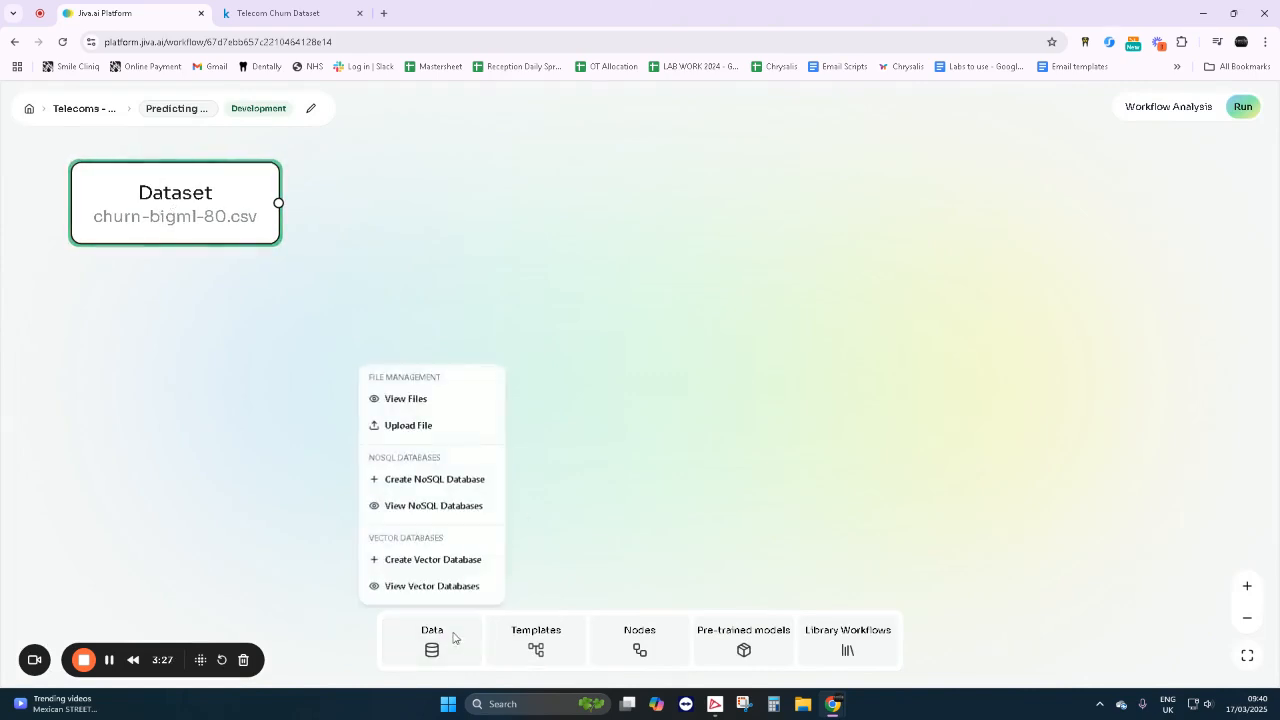
pyautogui.click(415, 398)
pyautogui.click(598, 416)
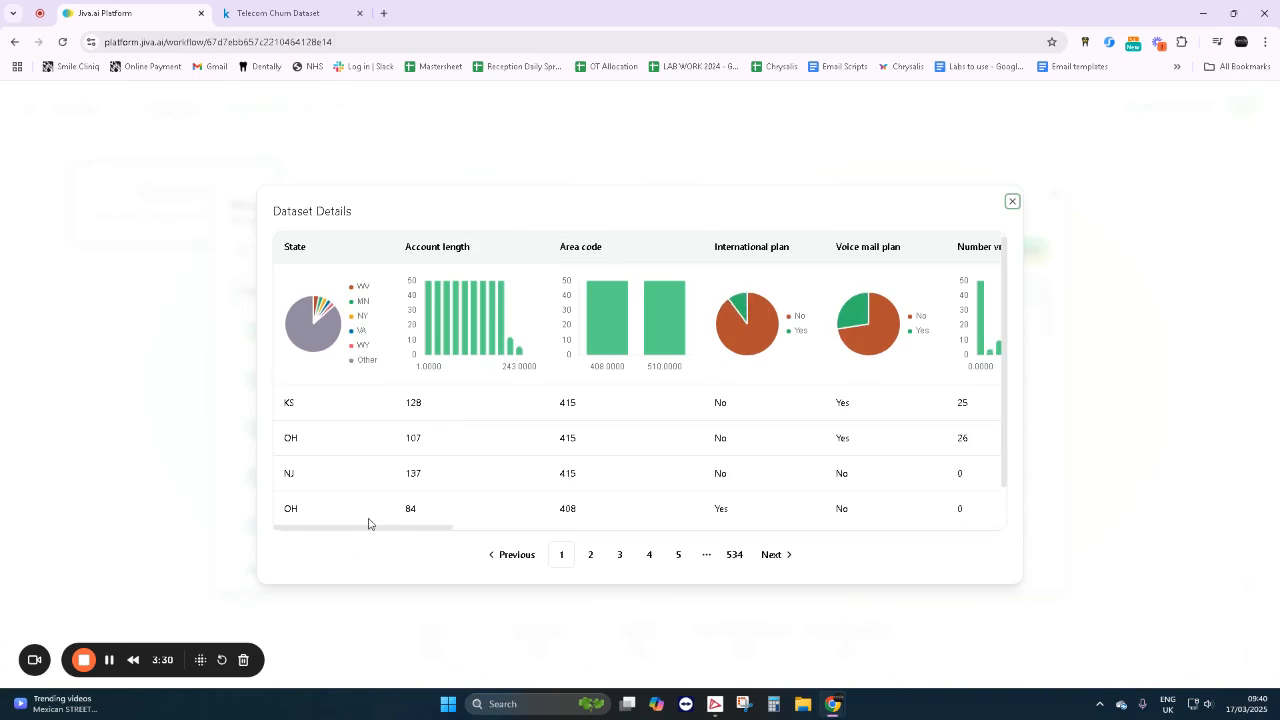
pyautogui.moveTo(362, 534); pyautogui.dragTo(1015, 580)
pyautogui.scroll(-1, 950, 460)
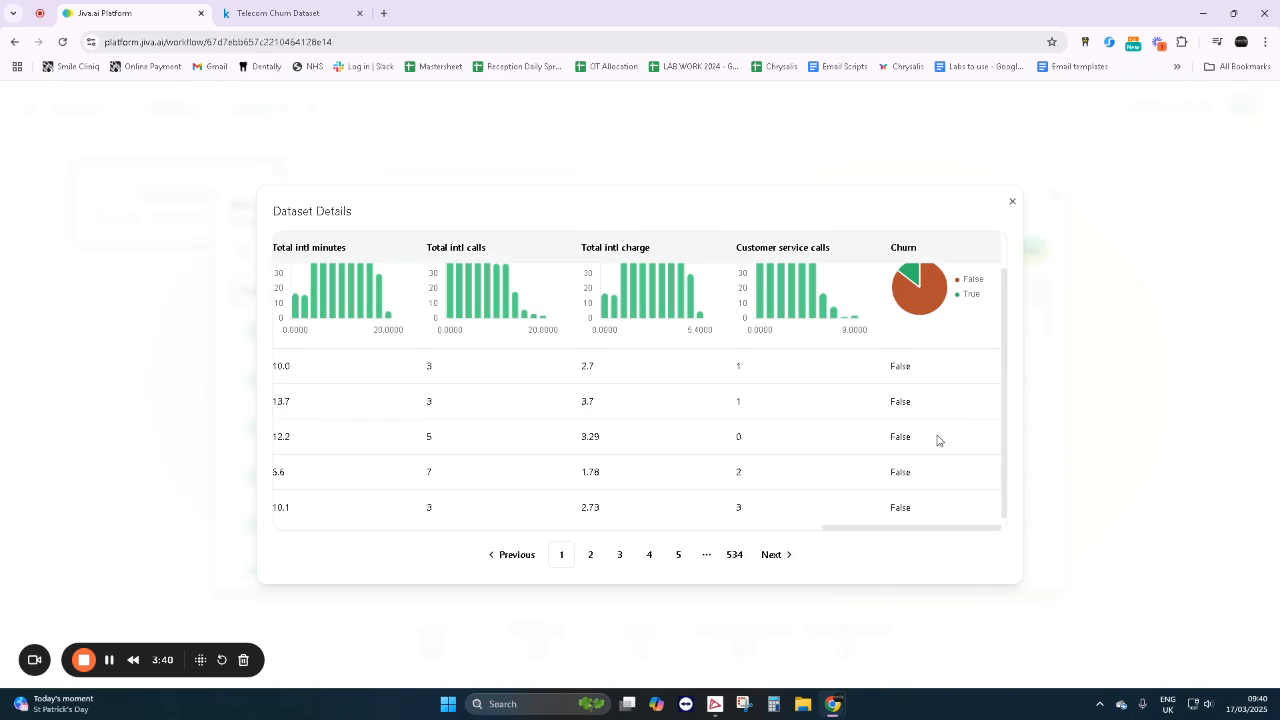
pyautogui.scroll(1, 937, 440)
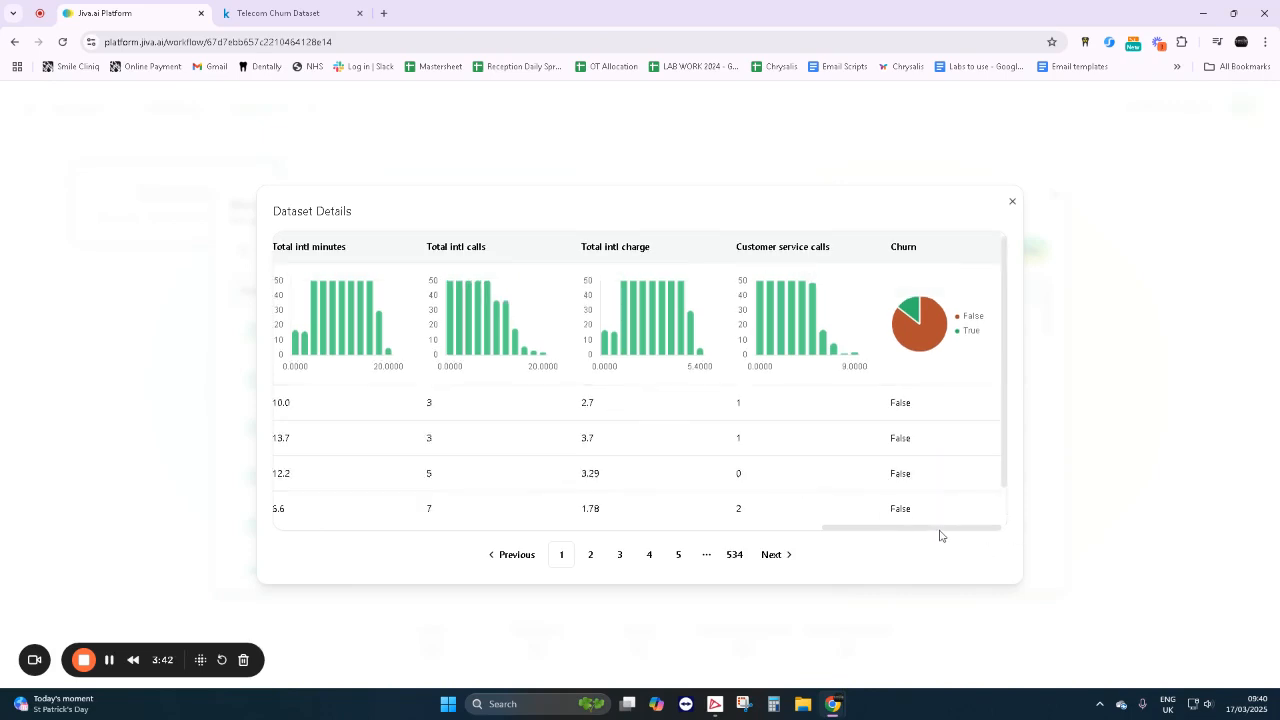
pyautogui.moveTo(940, 536); pyautogui.dragTo(420, 480)
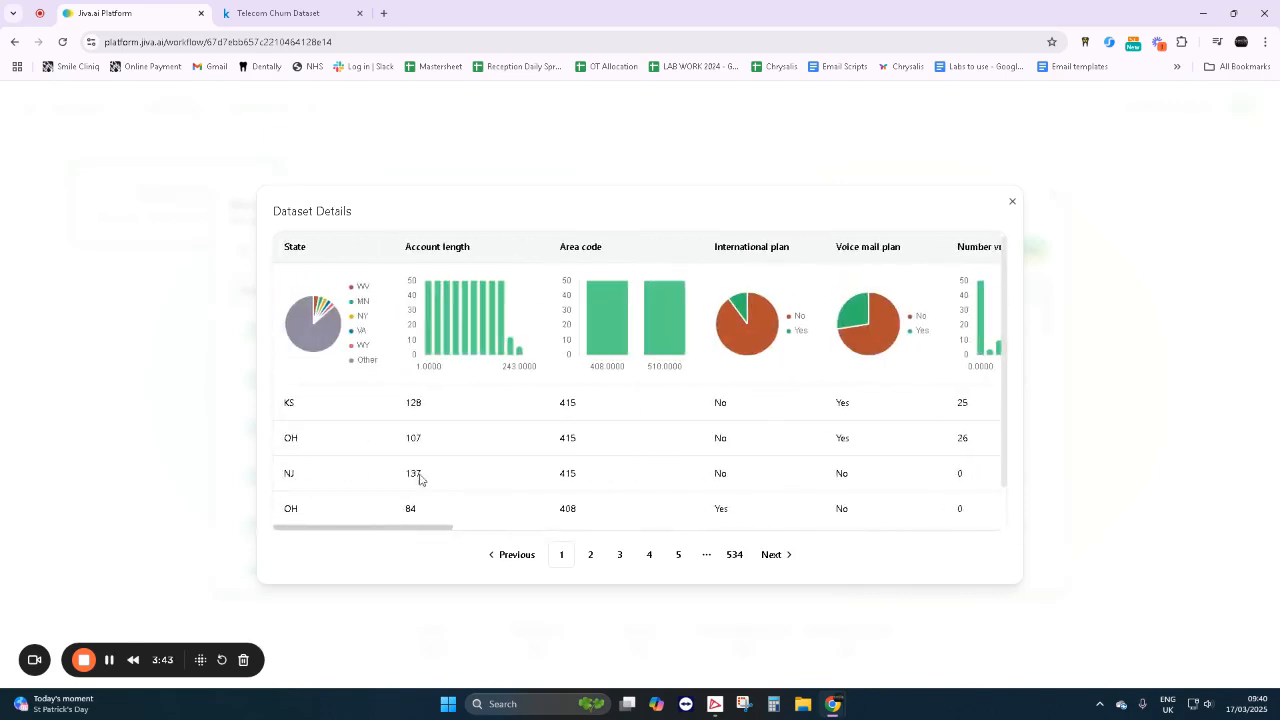
pyautogui.click(1013, 203)
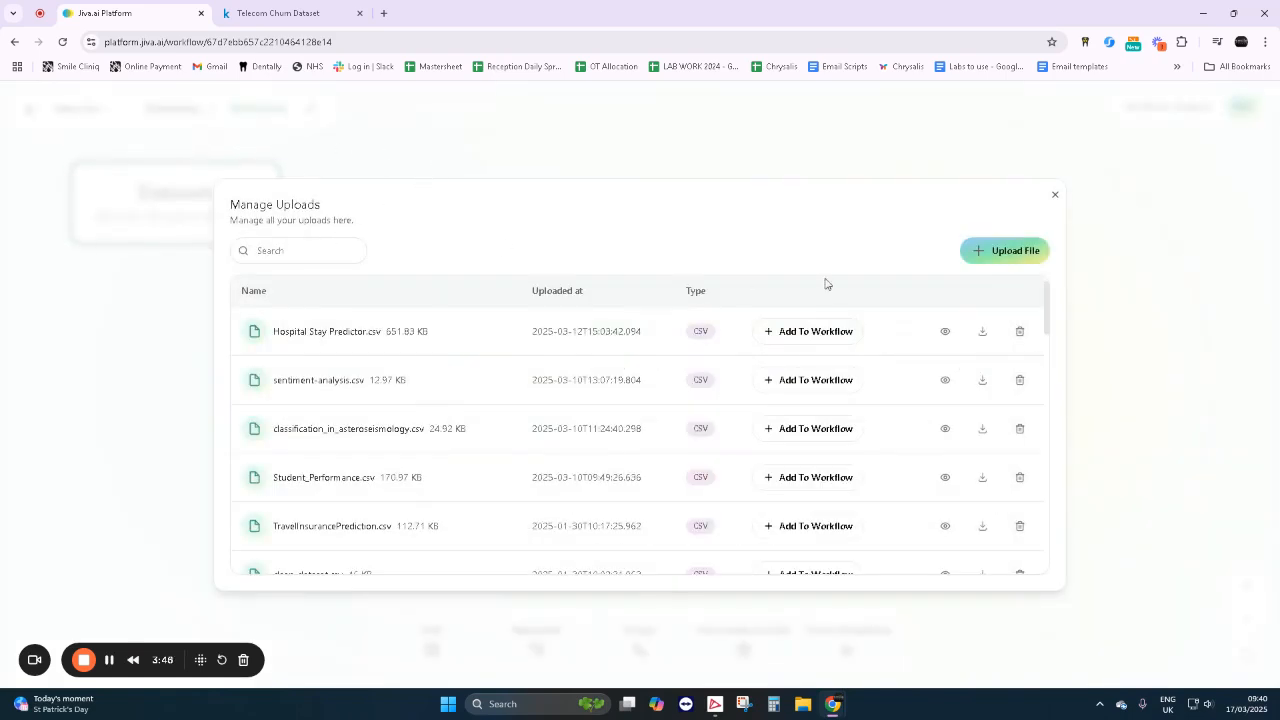
pyautogui.click(1053, 199)
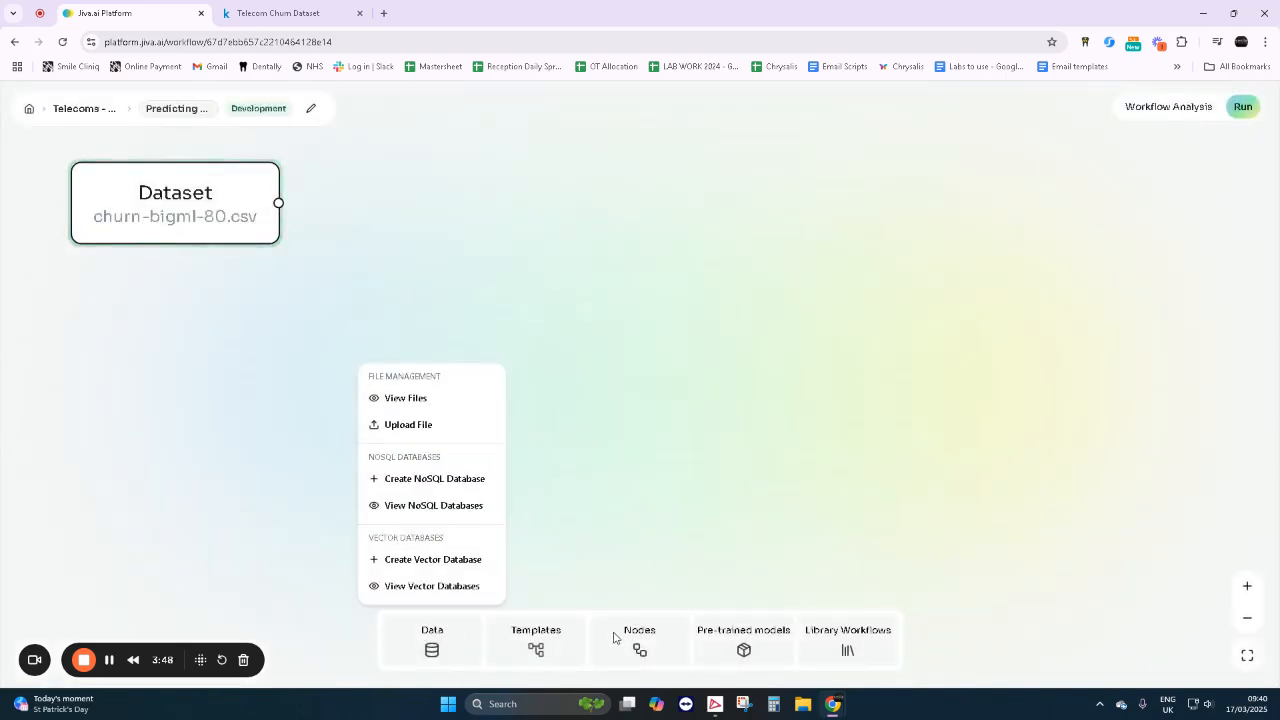
# - Try to add a Define Inputs and Targets node found by searching the library for "defin", and shift the Dataset node slightly down
pyautogui.click(617, 637)
pyautogui.click(640, 645)
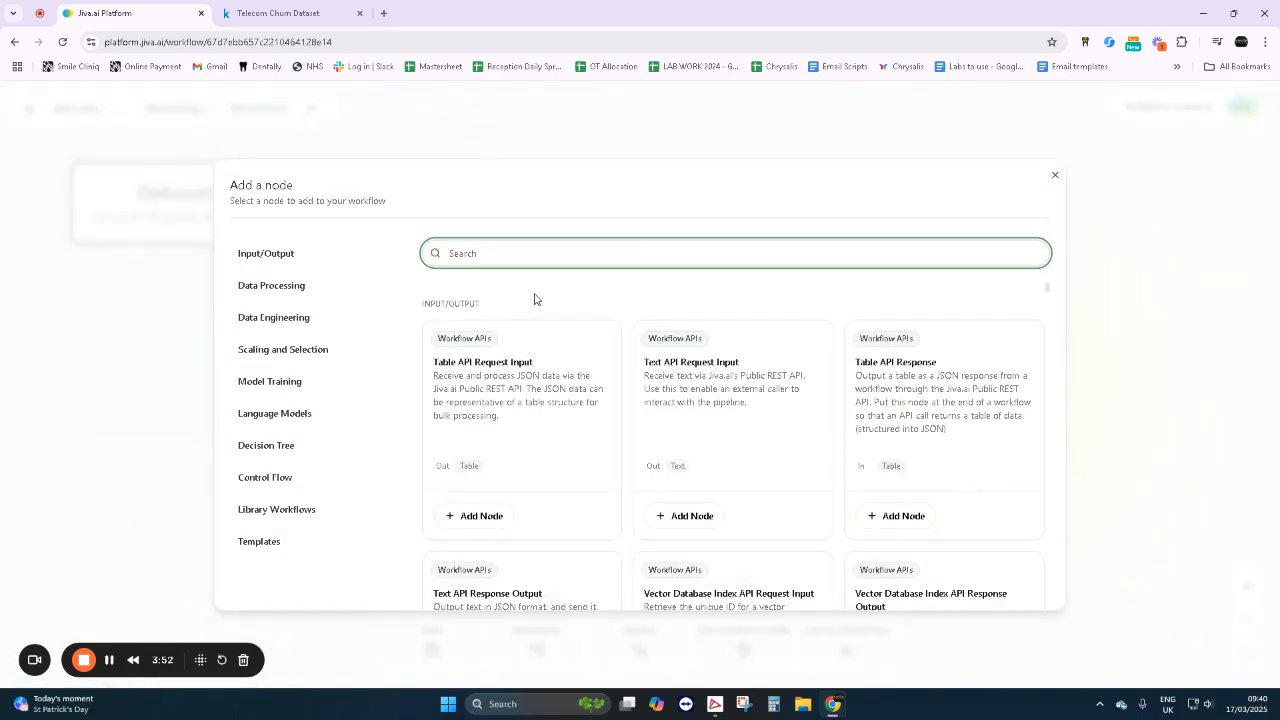
pyautogui.write('defin')
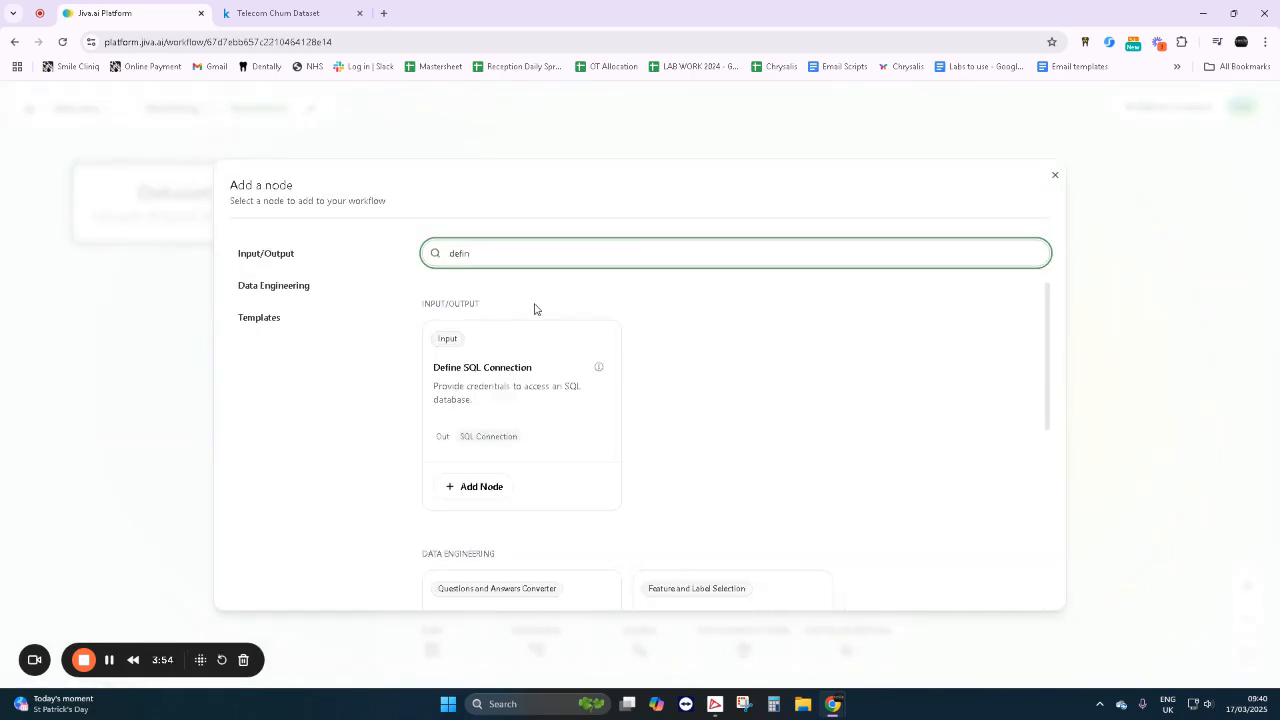
pyautogui.scroll(-5, 689, 463)
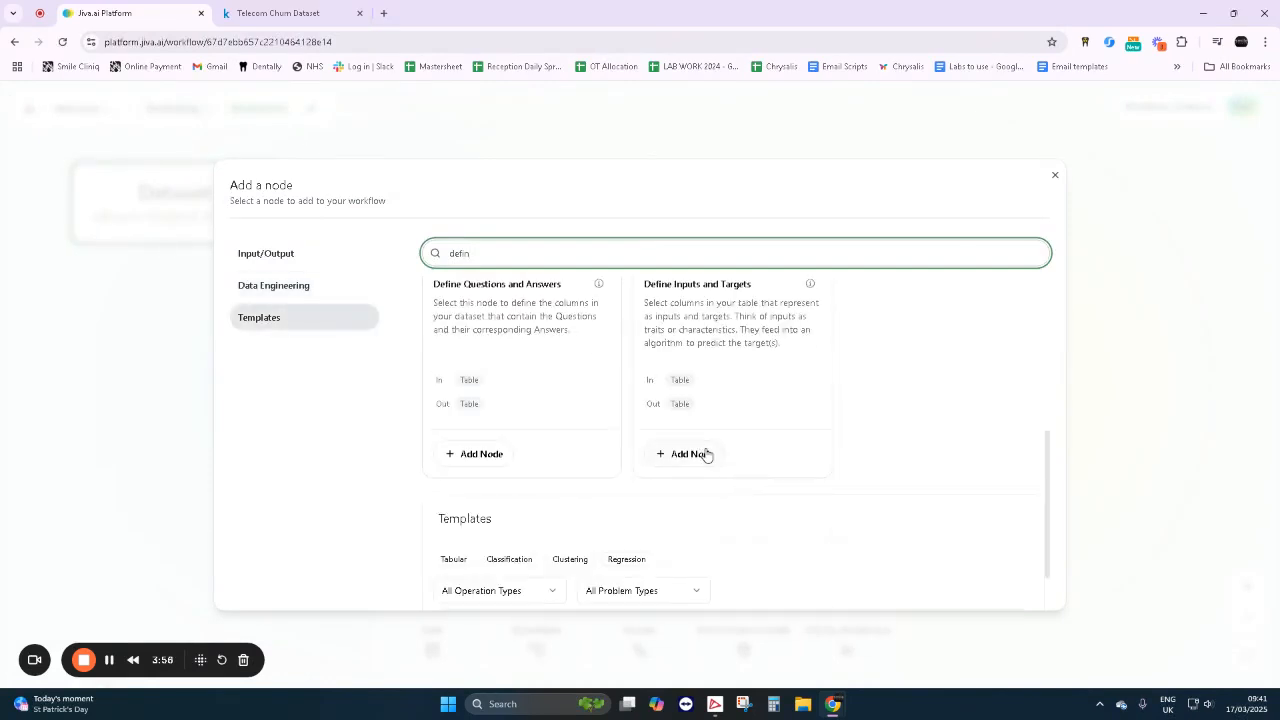
pyautogui.click(705, 454)
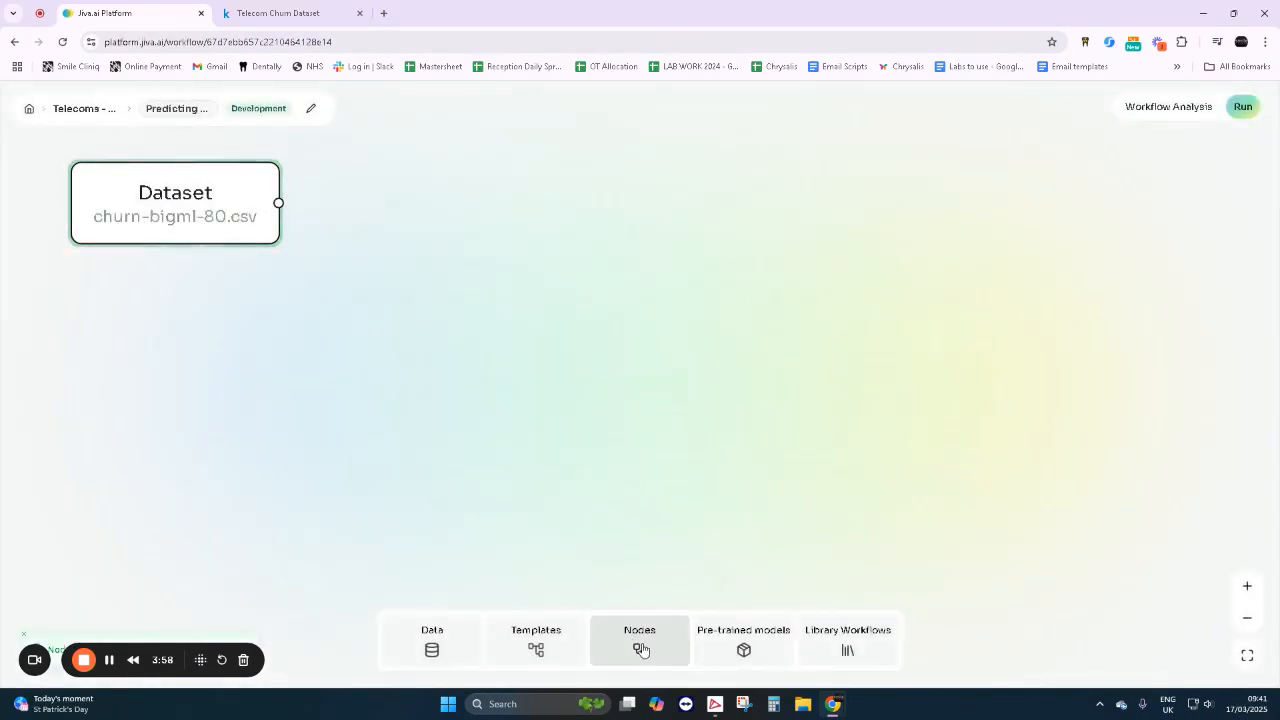
pyautogui.moveTo(131, 214); pyautogui.dragTo(118, 253)
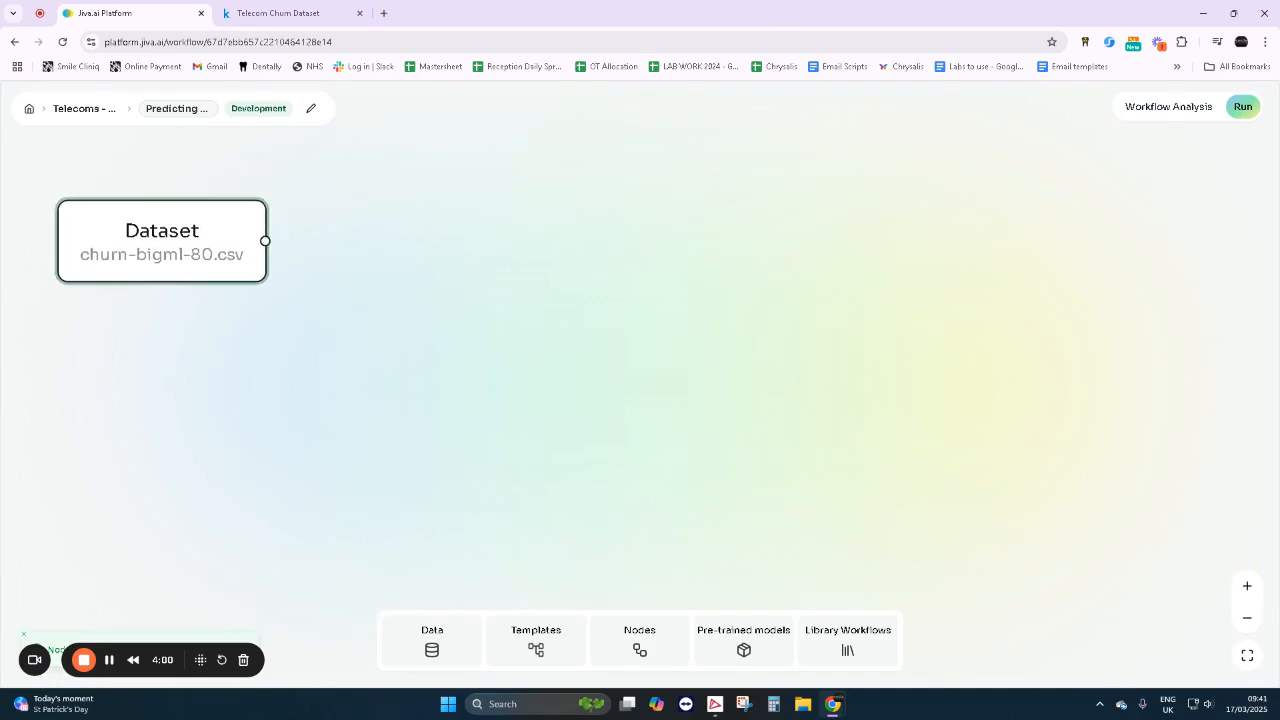
# - Search the node library for "input" and add the Define Inputs and Targets node to the workflow
pyautogui.click(633, 655)
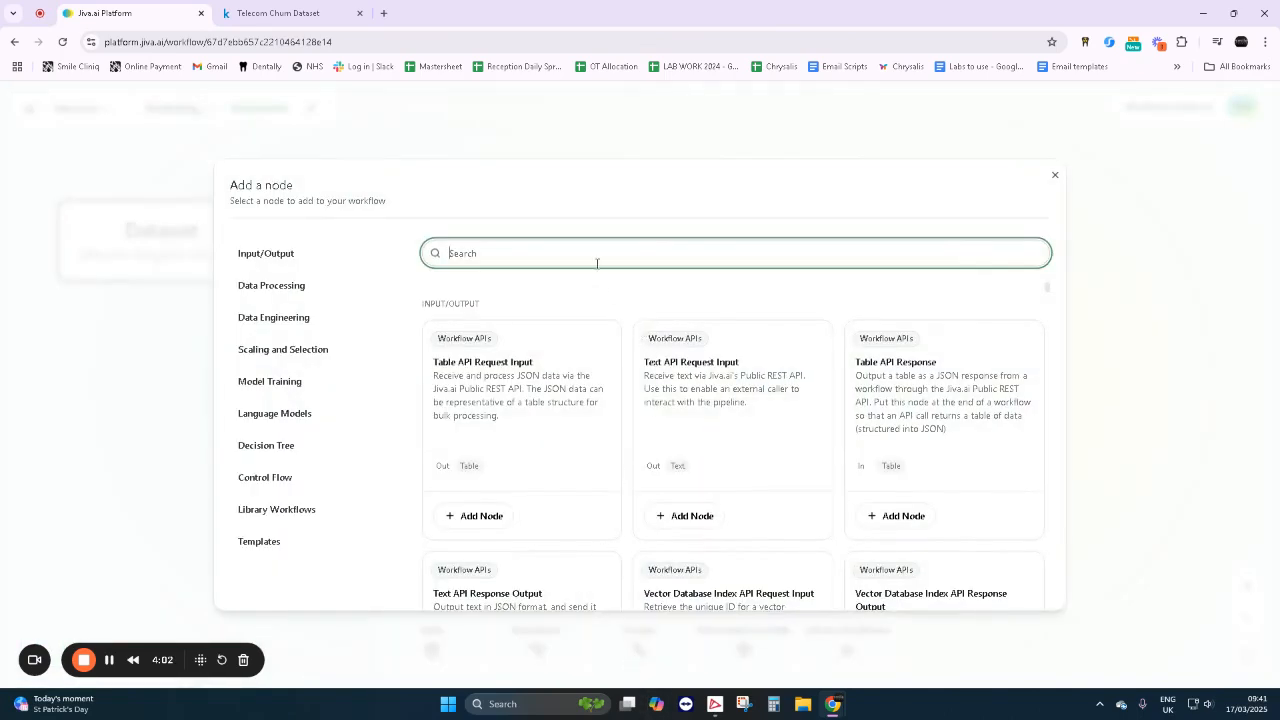
pyautogui.write('input')
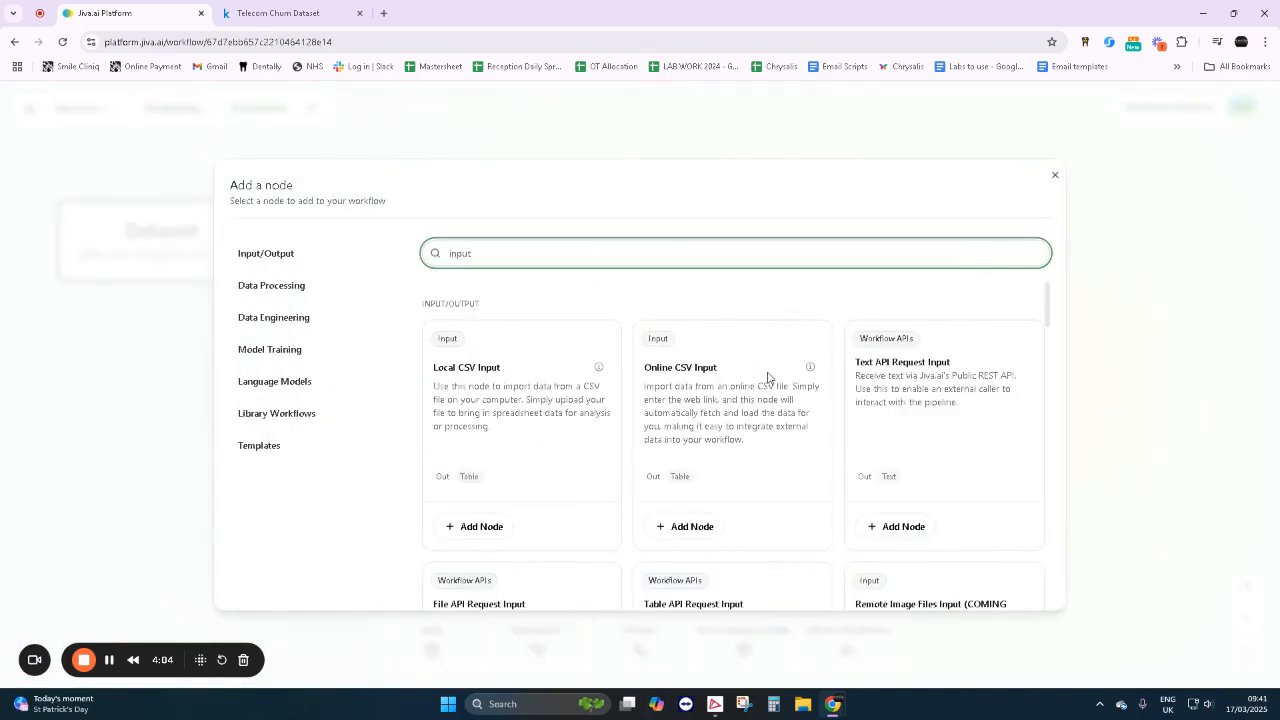
pyautogui.scroll(-6, 790, 432)
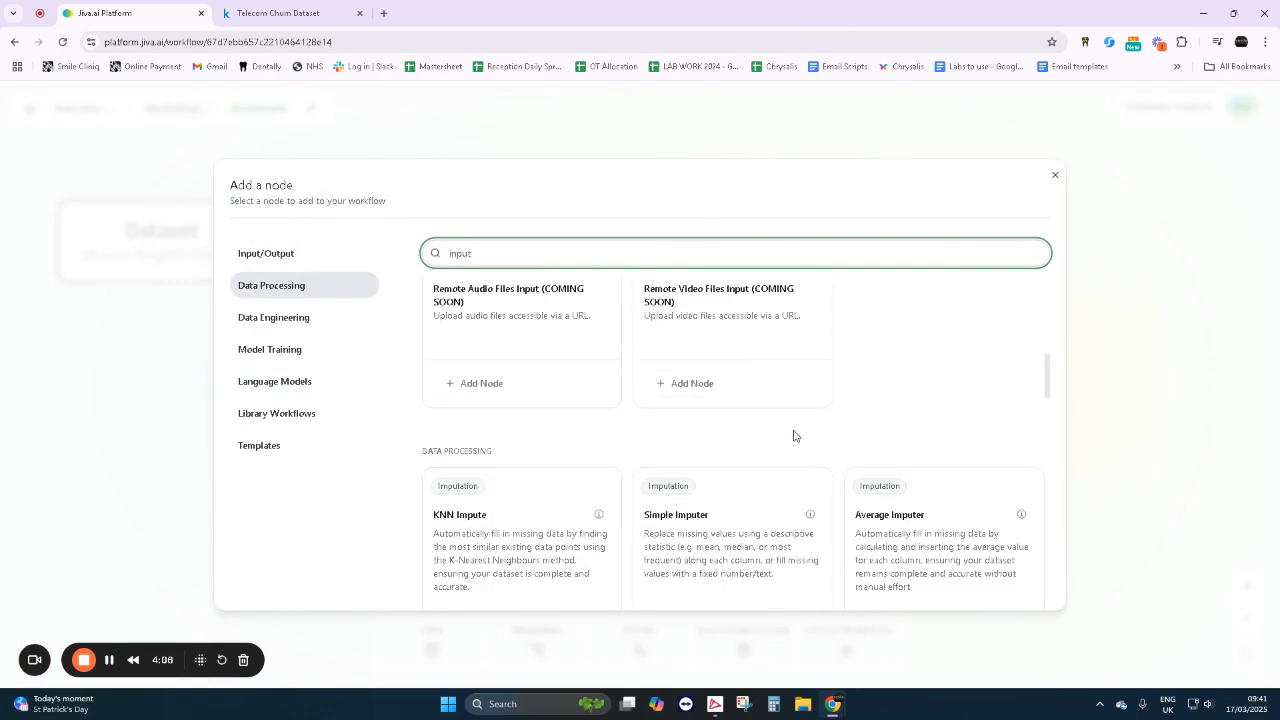
pyautogui.scroll(-5, 794, 436)
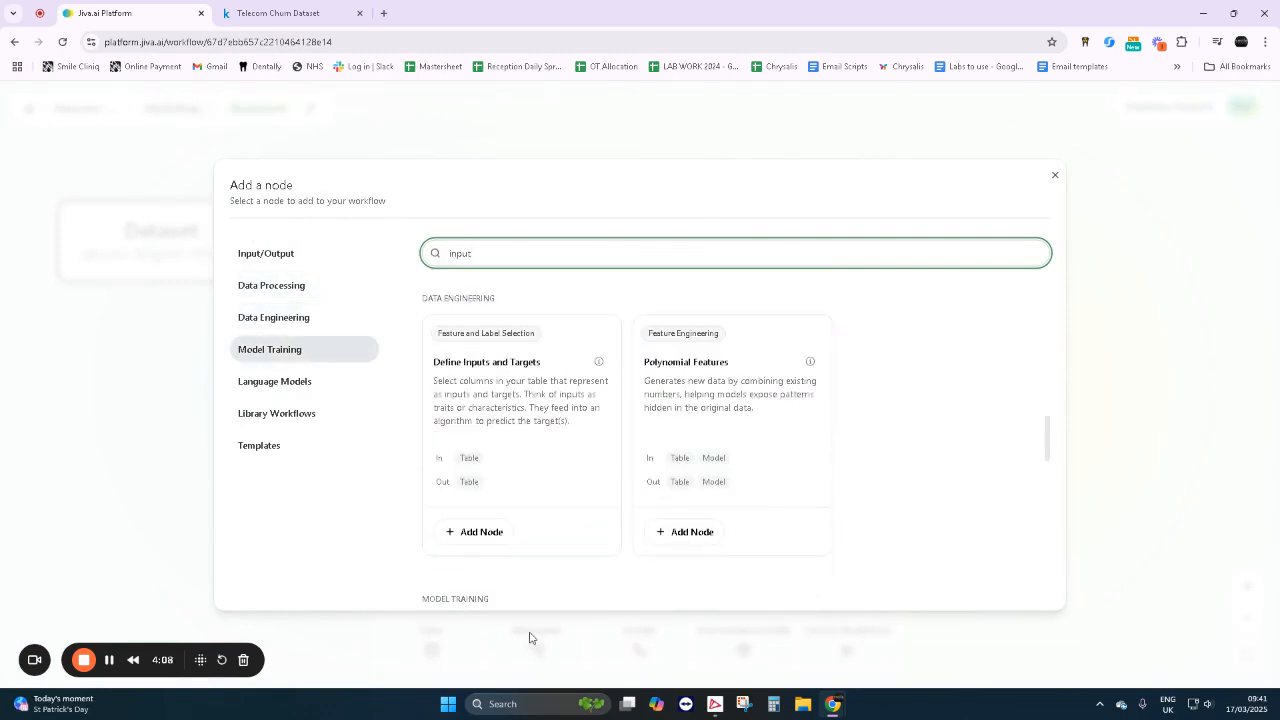
pyautogui.click(490, 532)
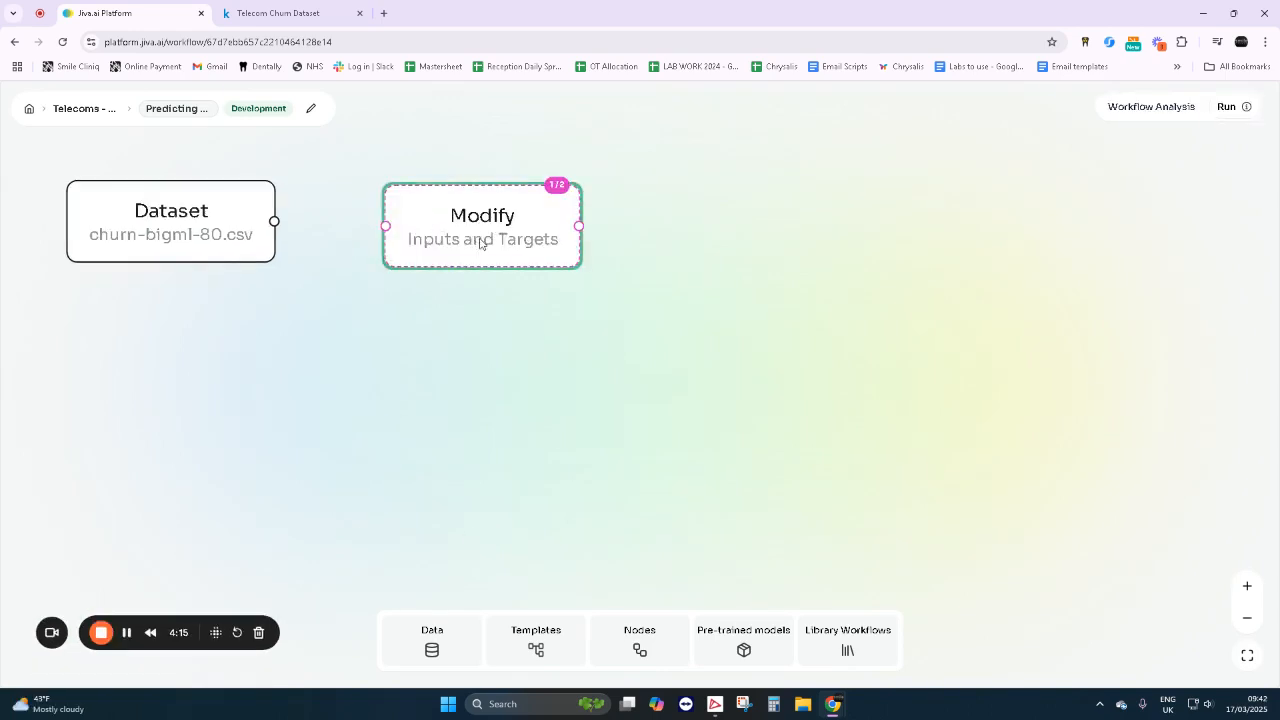
# - Set the Inputs and Targets node's feature columns to every dataset column except Churn
pyautogui.click(494, 249)
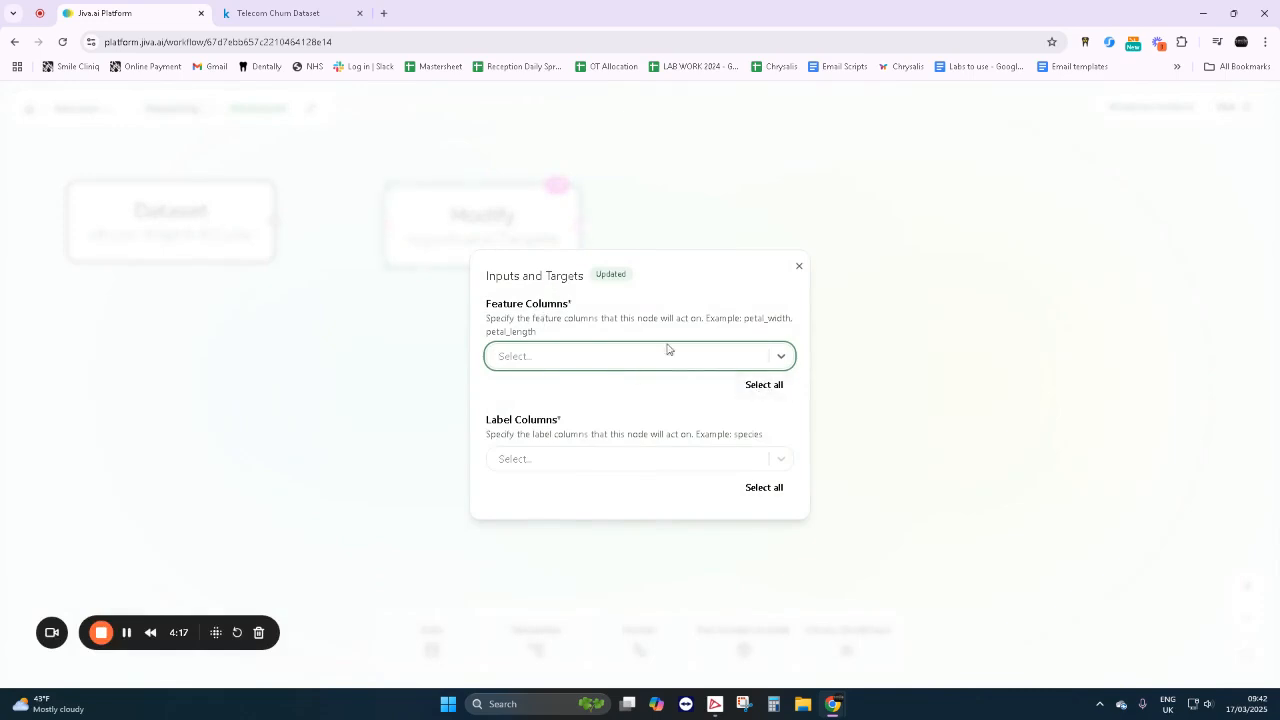
pyautogui.click(773, 388)
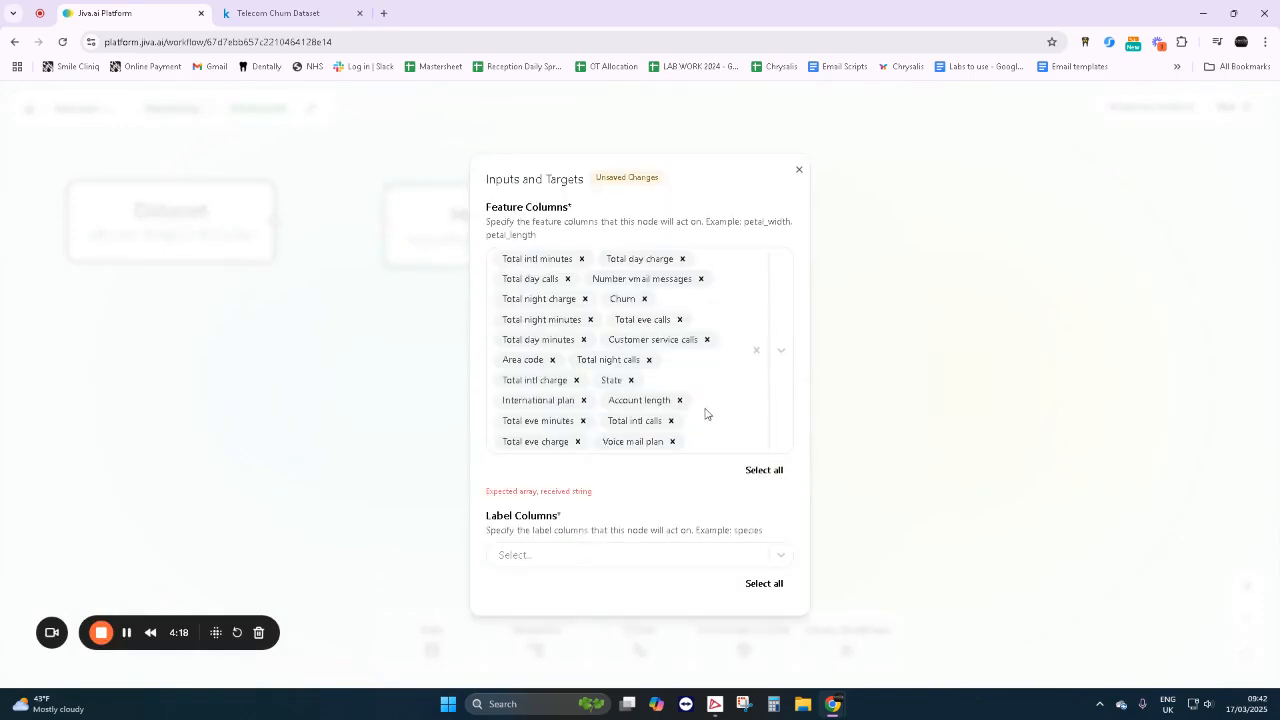
pyautogui.click(644, 299)
# - Choose Churn as the label column of the Inputs and Targets node and close its settings
pyautogui.click(573, 556)
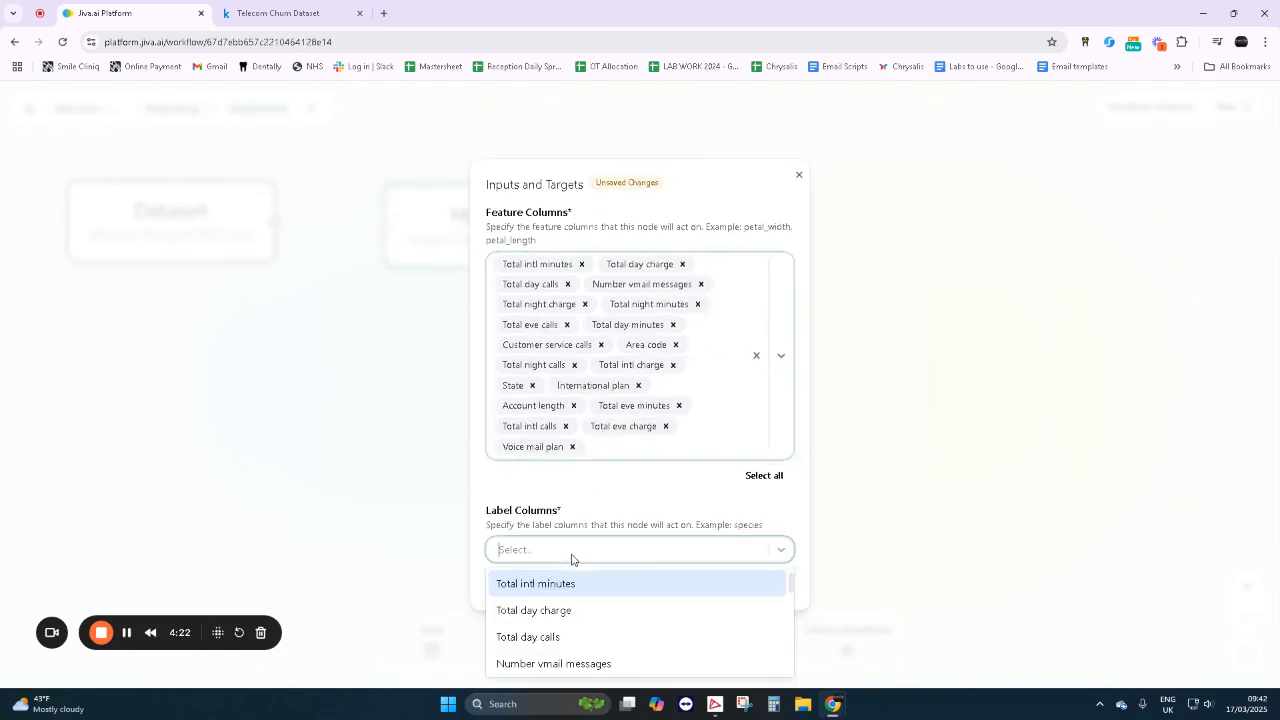
pyautogui.scroll(-2, 597, 626)
pyautogui.scroll(1, 597, 626)
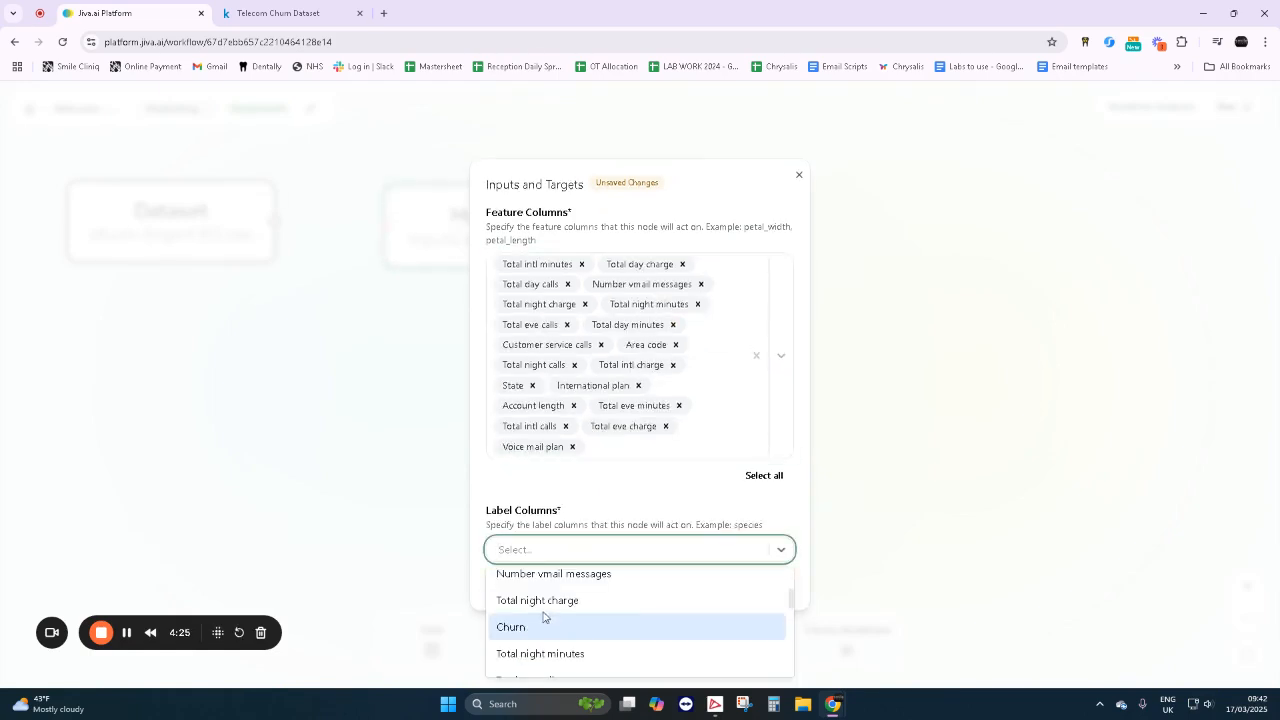
pyautogui.click(544, 627)
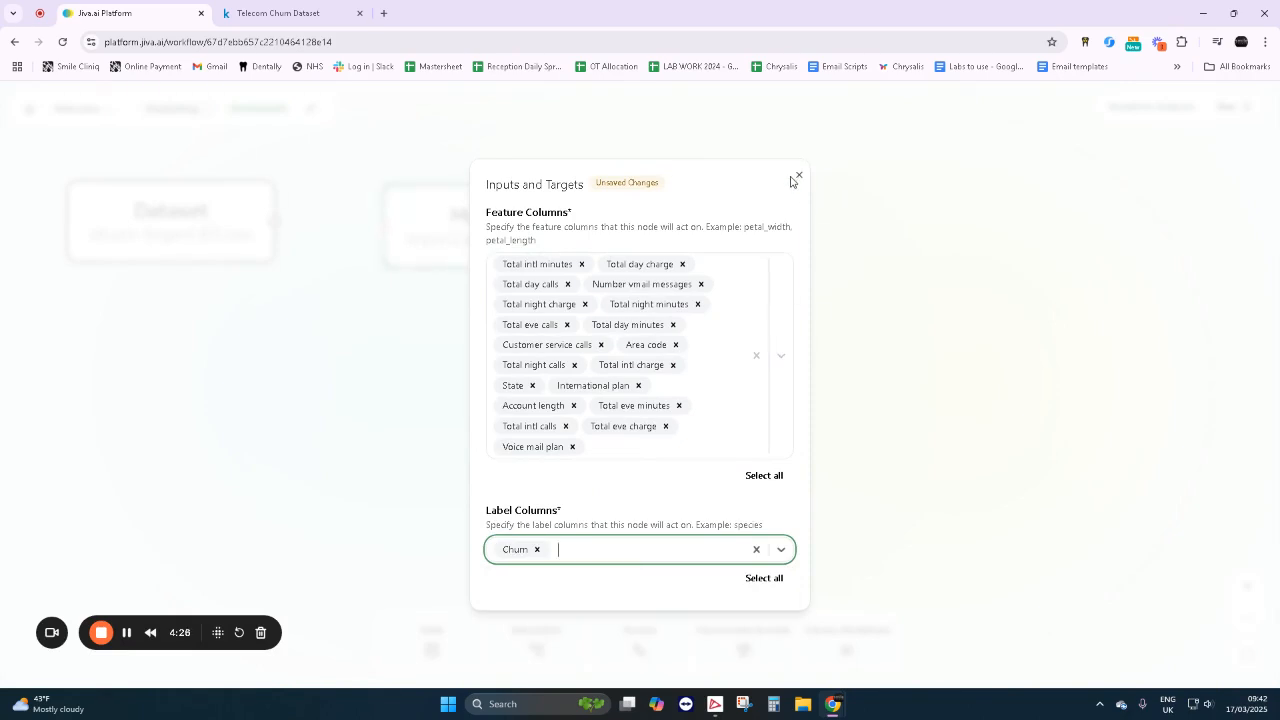
pyautogui.click(791, 178)
pyautogui.click(799, 177)
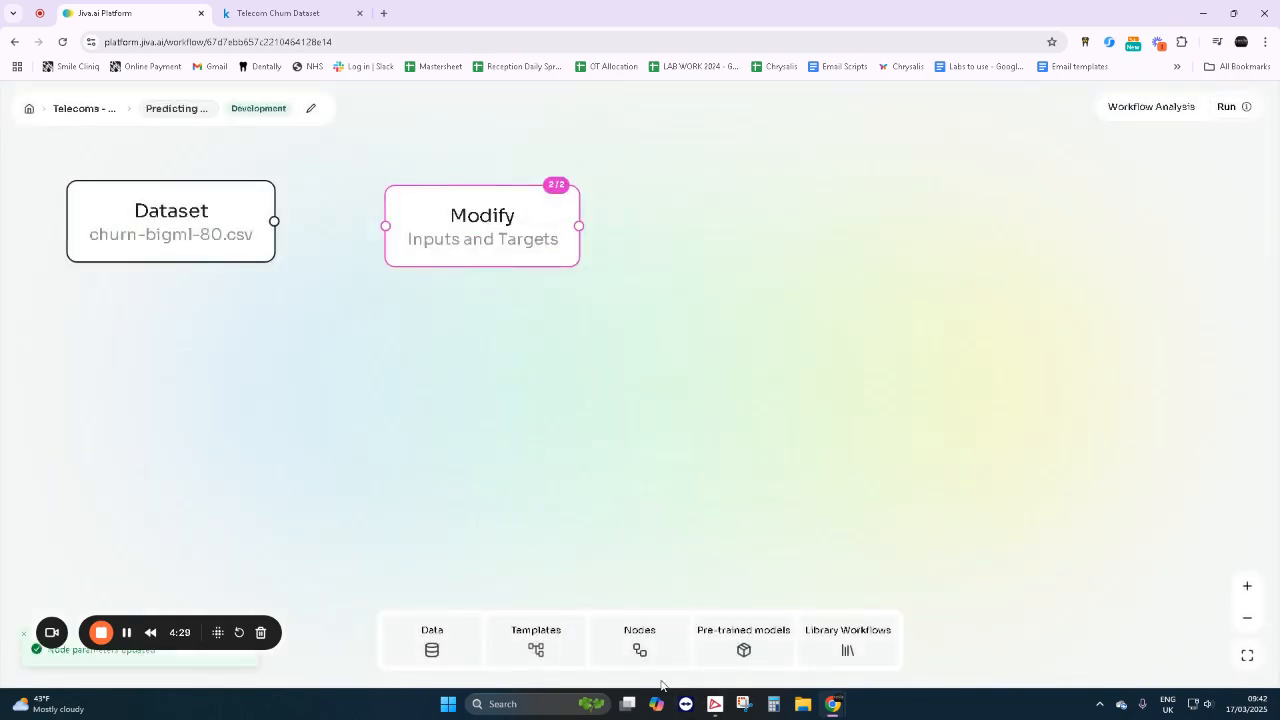
# - Search the node library for "one" and add the One-Hot Encoder node to the workflow beside the Inputs and Targets node
pyautogui.click(636, 650)
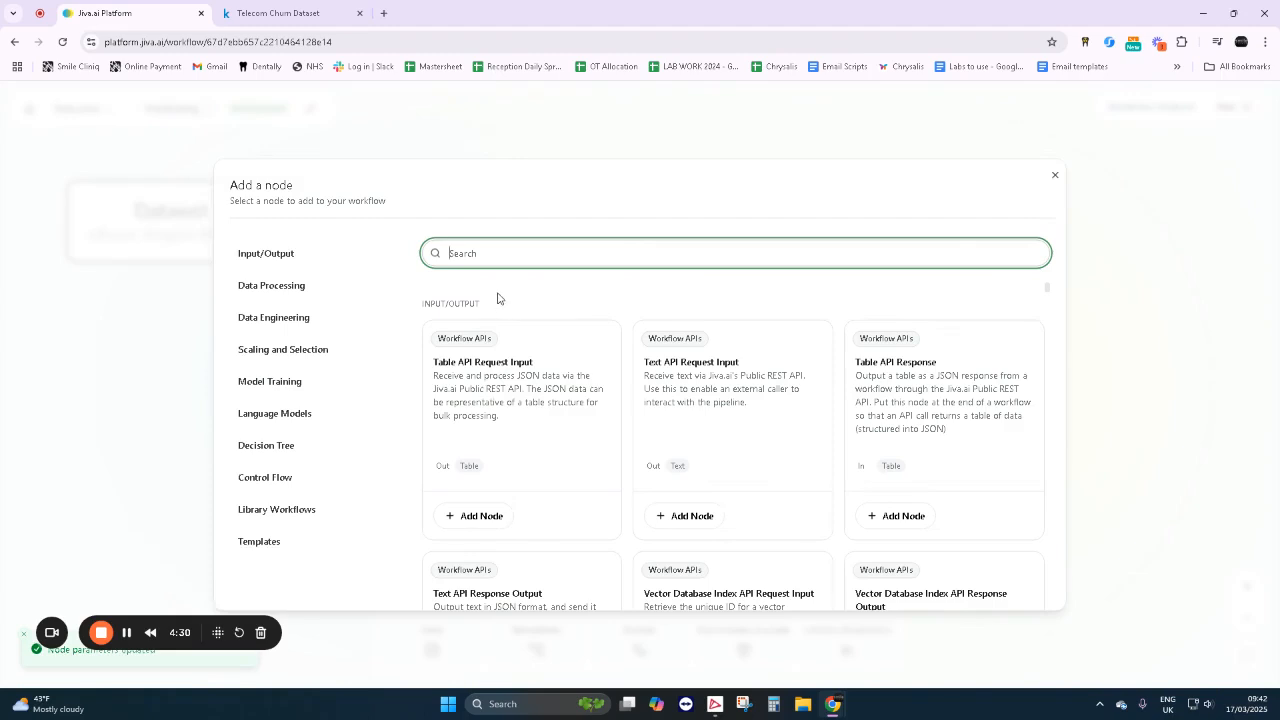
pyautogui.write('one e')
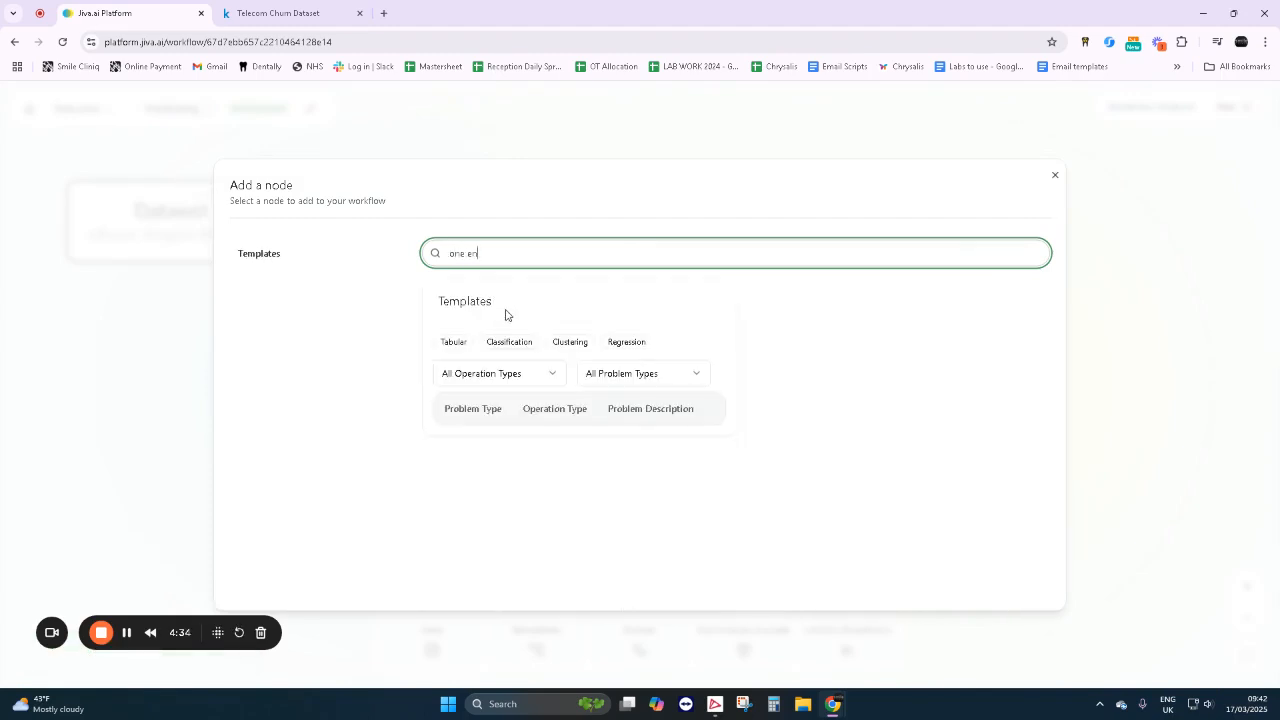
pyautogui.press('BackSpace')
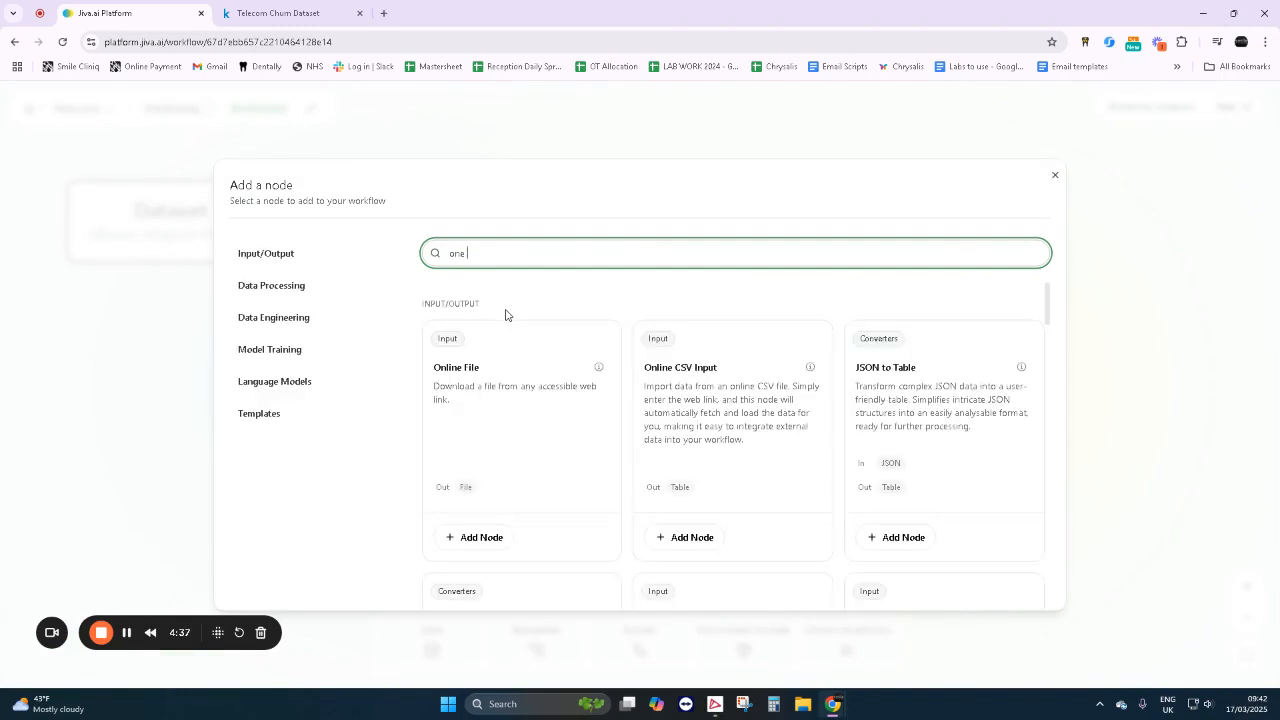
pyautogui.scroll(-2, 567, 381)
pyautogui.scroll(-2, 684, 414)
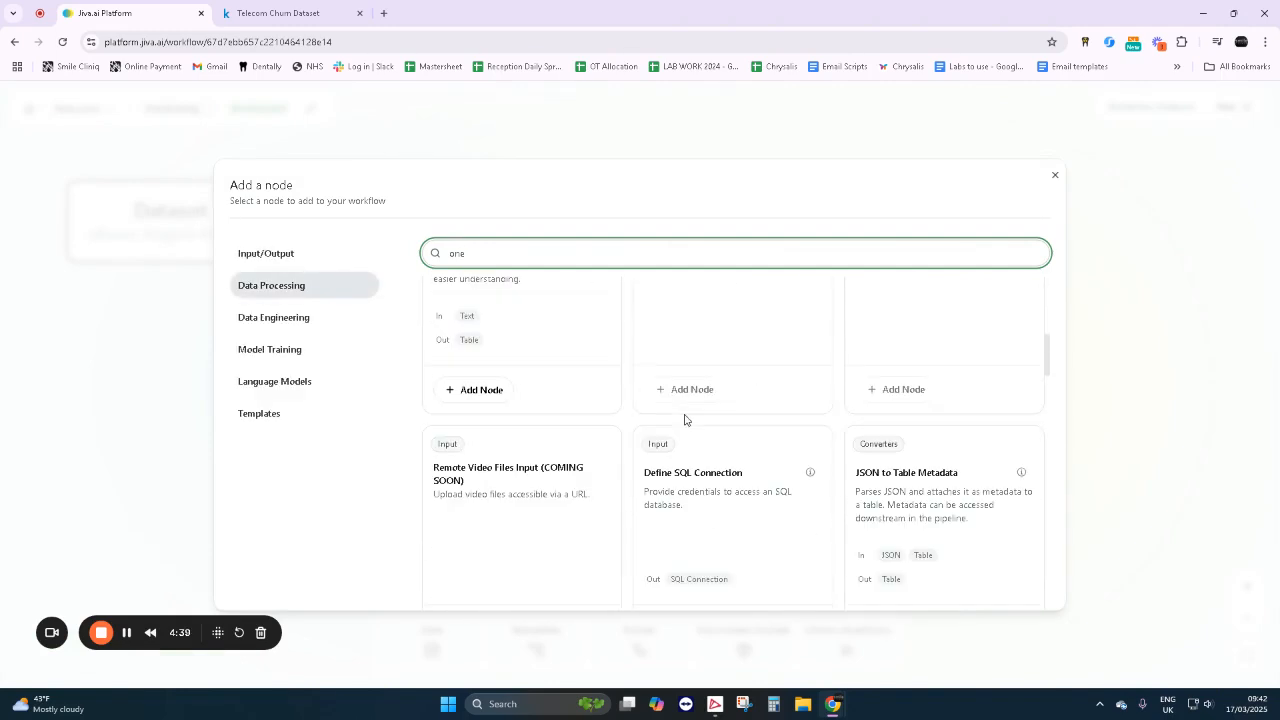
pyautogui.scroll(-4, 684, 420)
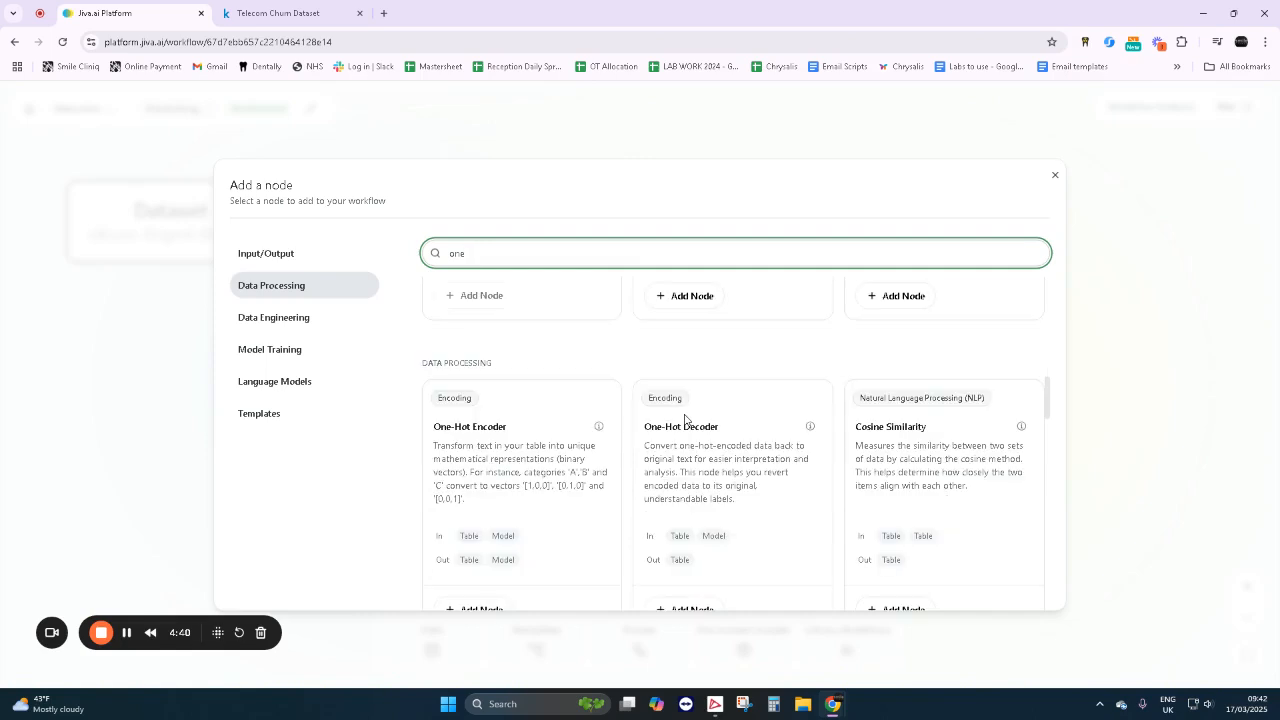
pyautogui.click(465, 543)
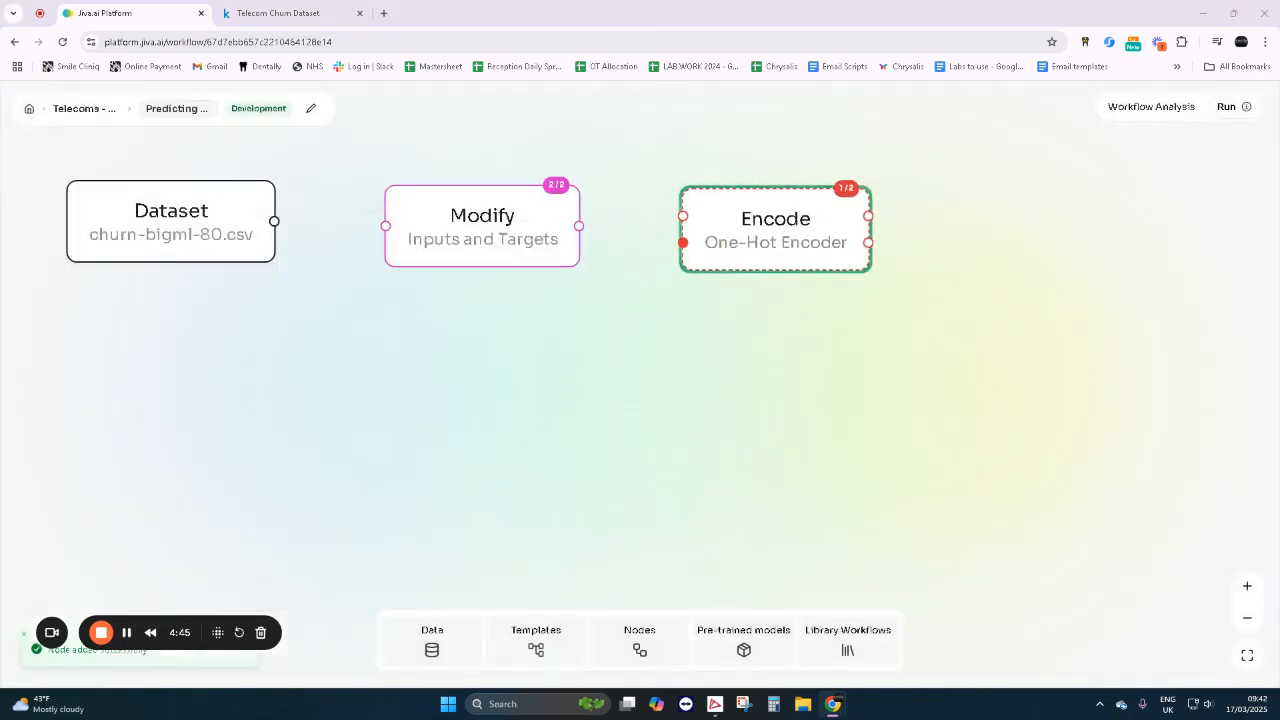
# - Choose Churn and State as columns for the One-Hot Encoder node to encode
pyautogui.click(818, 226)
pyautogui.click(587, 420)
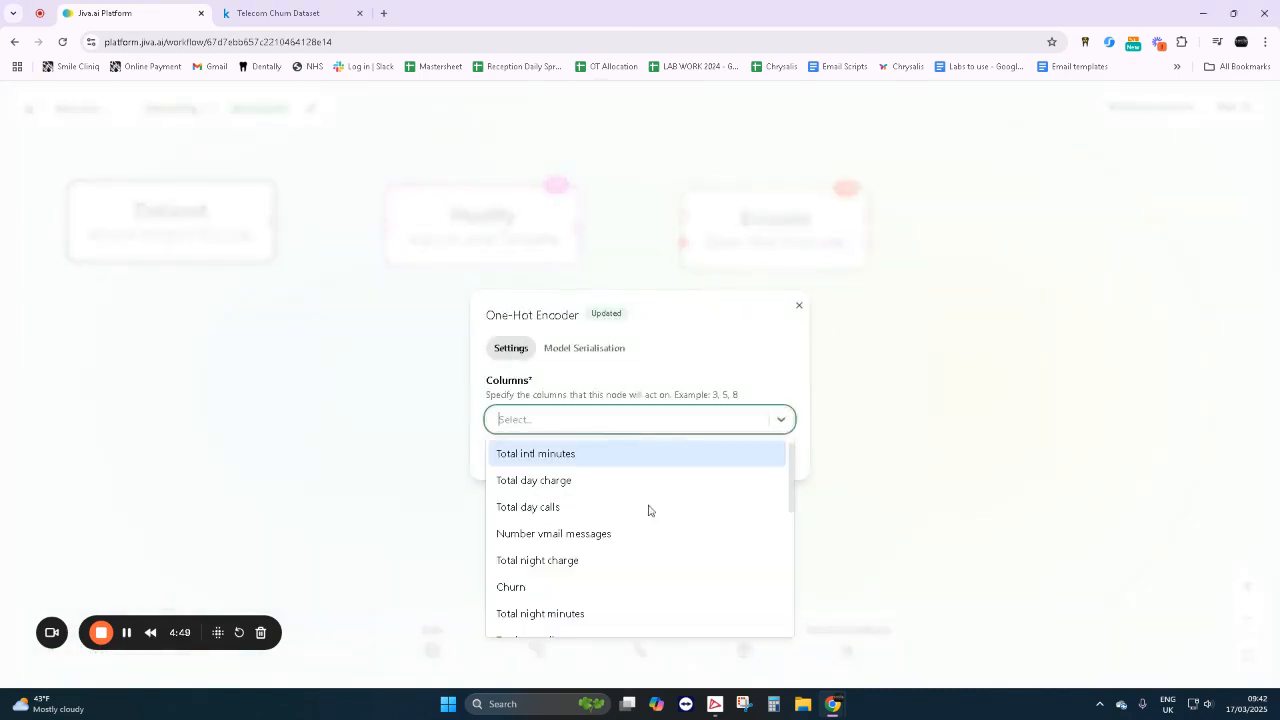
pyautogui.click(550, 586)
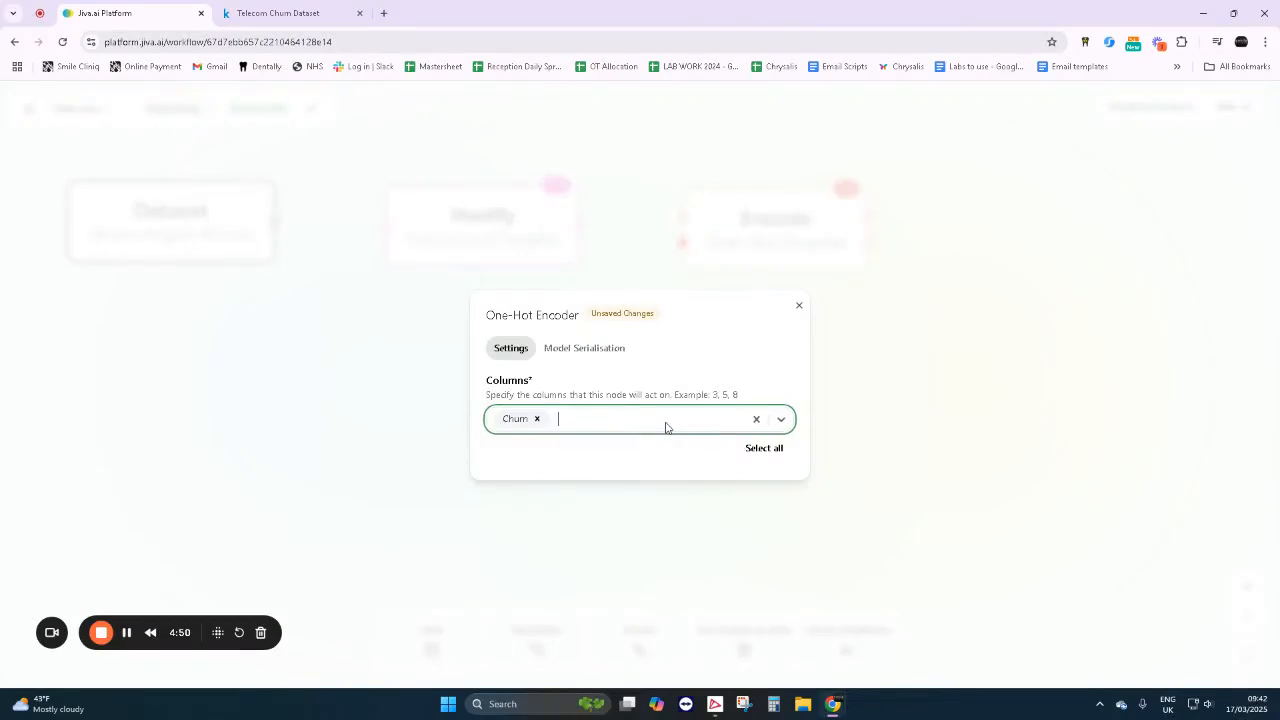
pyautogui.click(665, 427)
pyautogui.scroll(-3, 671, 564)
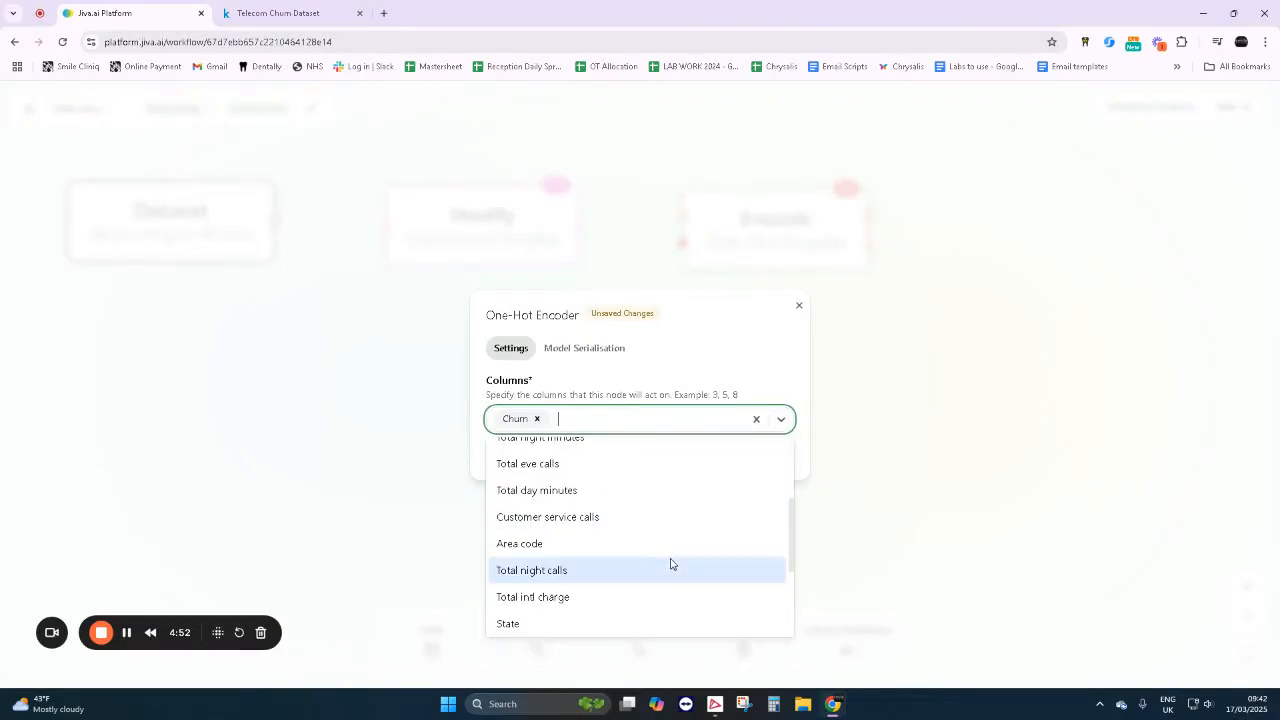
pyautogui.scroll(-1, 671, 564)
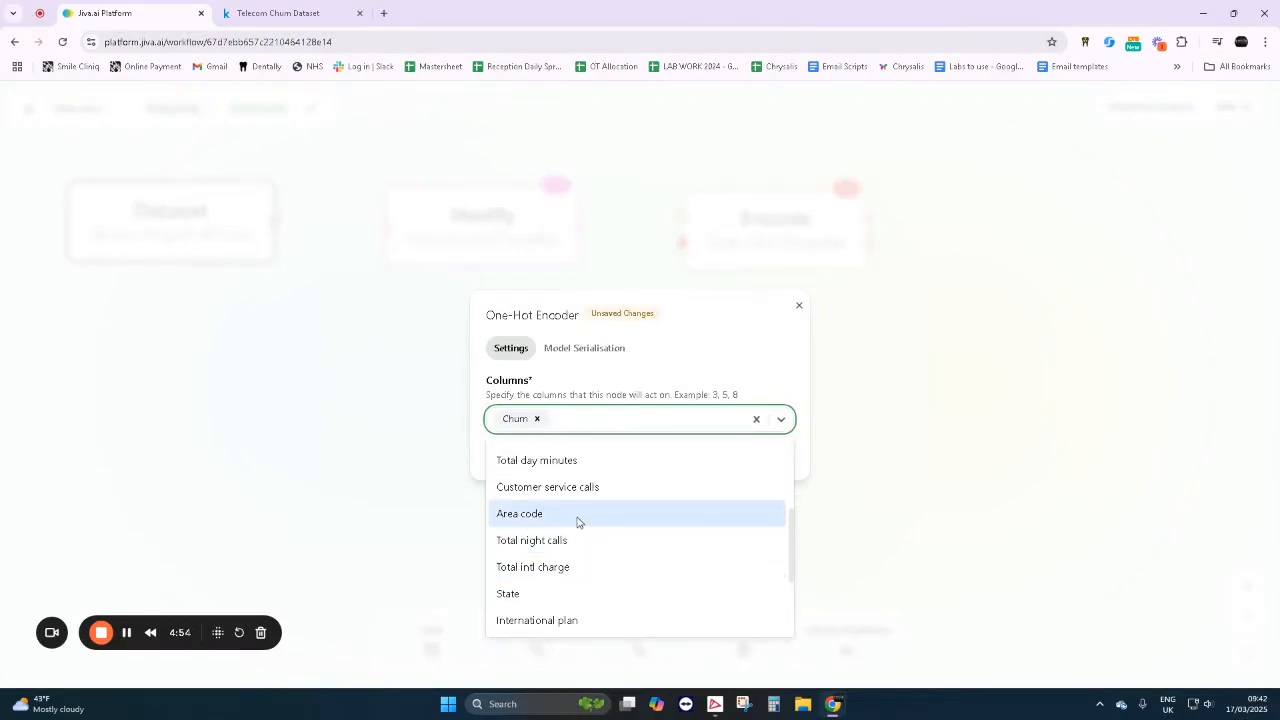
pyautogui.click(618, 591)
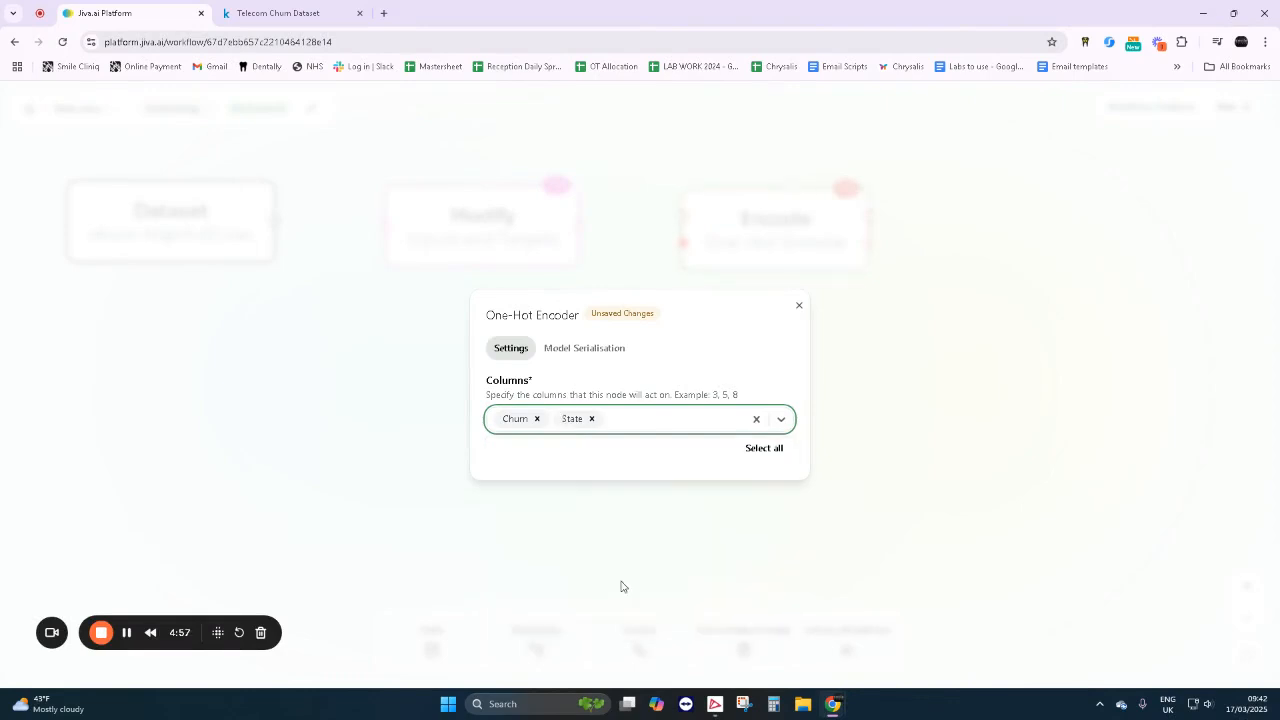
# - Add Voice mail plan and International plan to the One-Hot Encoder's columns and close its settings
pyautogui.click(652, 427)
pyautogui.scroll(-5, 663, 574)
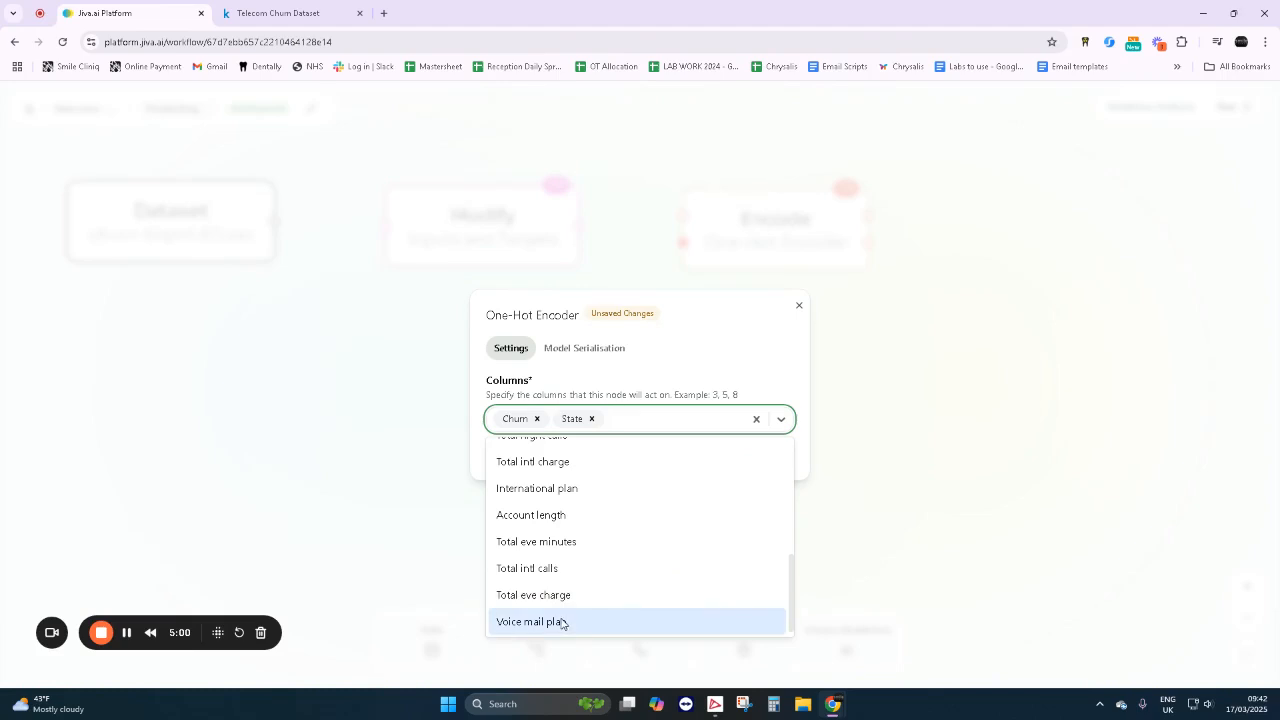
pyautogui.click(560, 622)
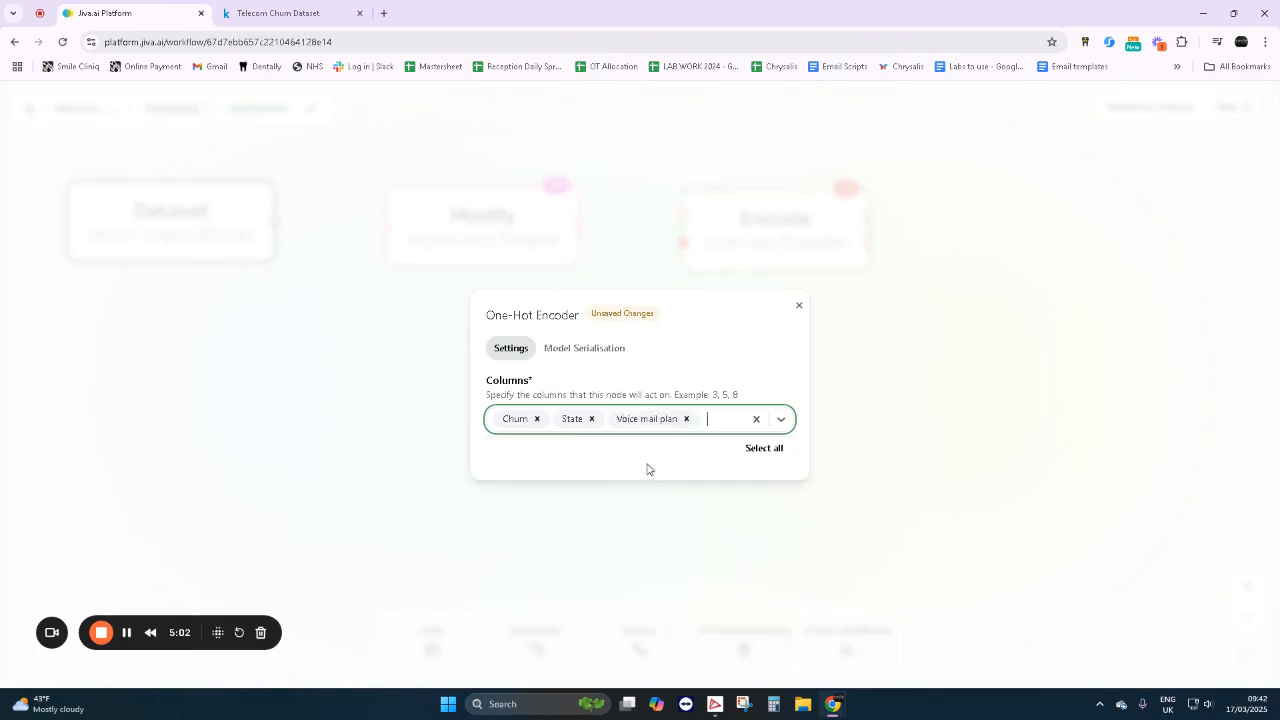
pyautogui.click(719, 430)
pyautogui.scroll(-2, 655, 590)
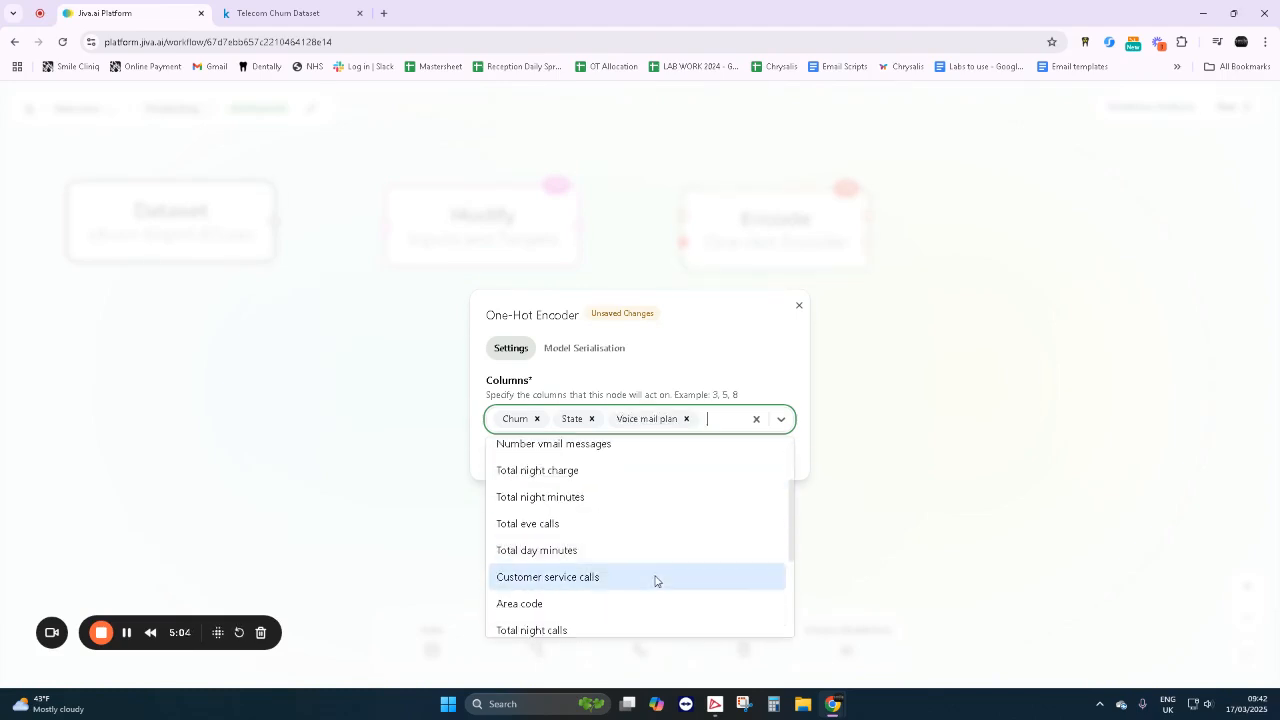
pyautogui.scroll(-2, 655, 580)
pyautogui.click(612, 598)
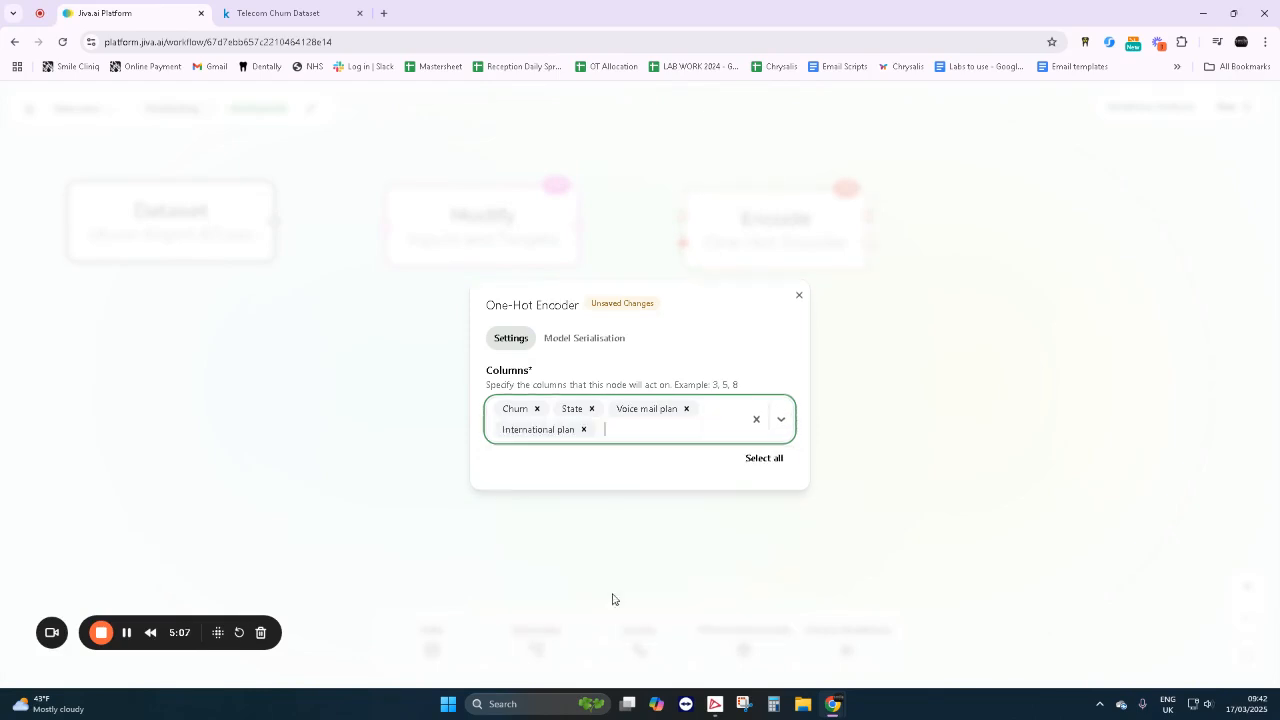
pyautogui.click(798, 299)
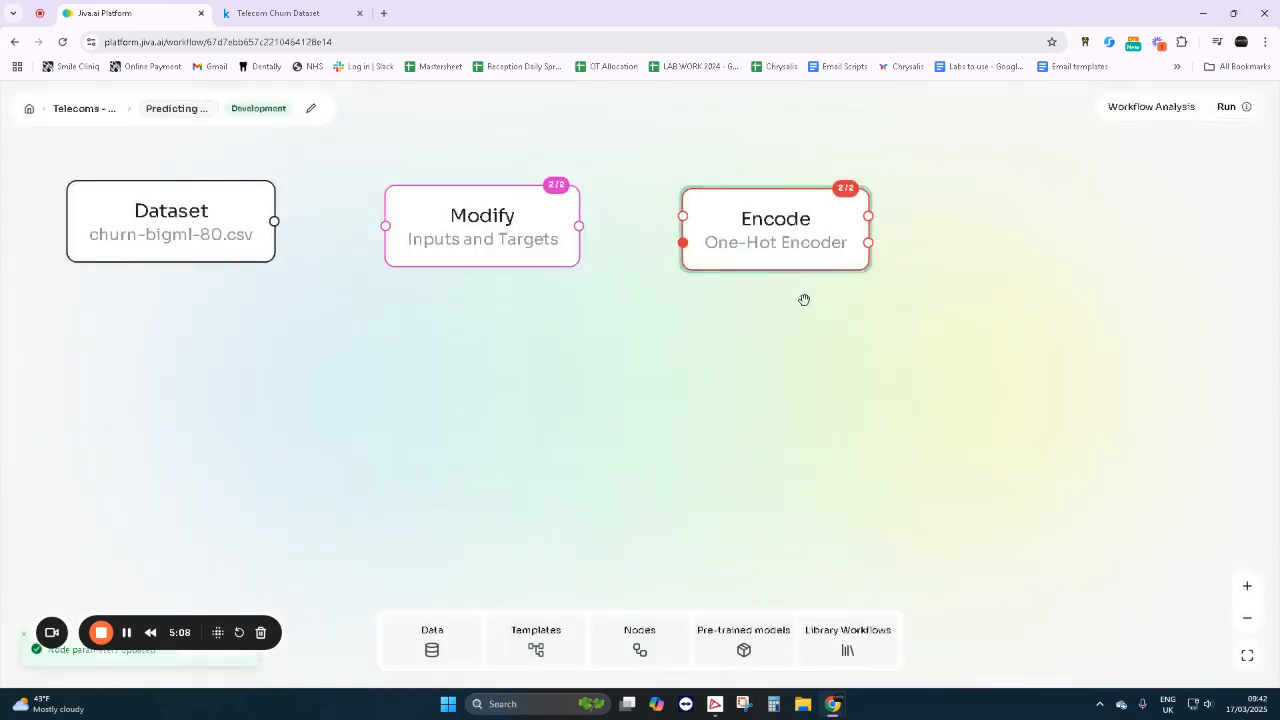
# - Search the node library for "shuff", add the Data Shuffler node, and place it to the right of the One-Hot Encoder
pyautogui.click(640, 645)
pyautogui.write('shuff')
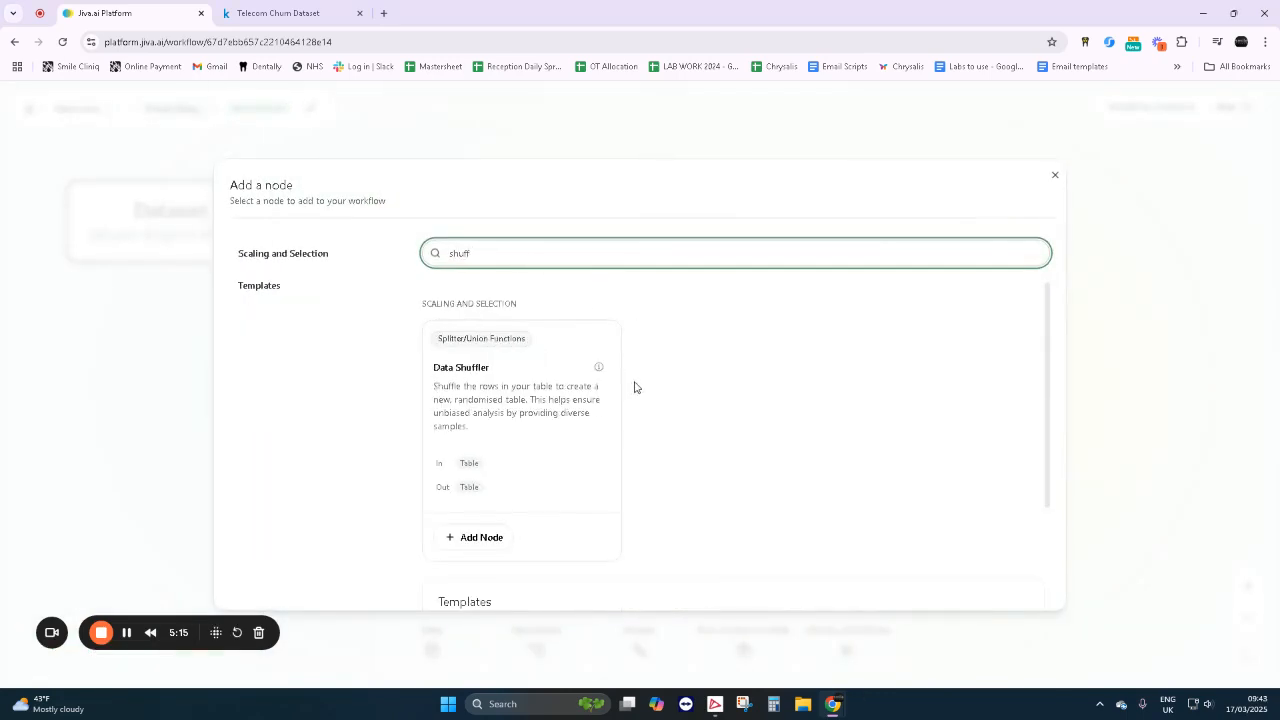
pyautogui.scroll(-2, 636, 390)
pyautogui.click(483, 404)
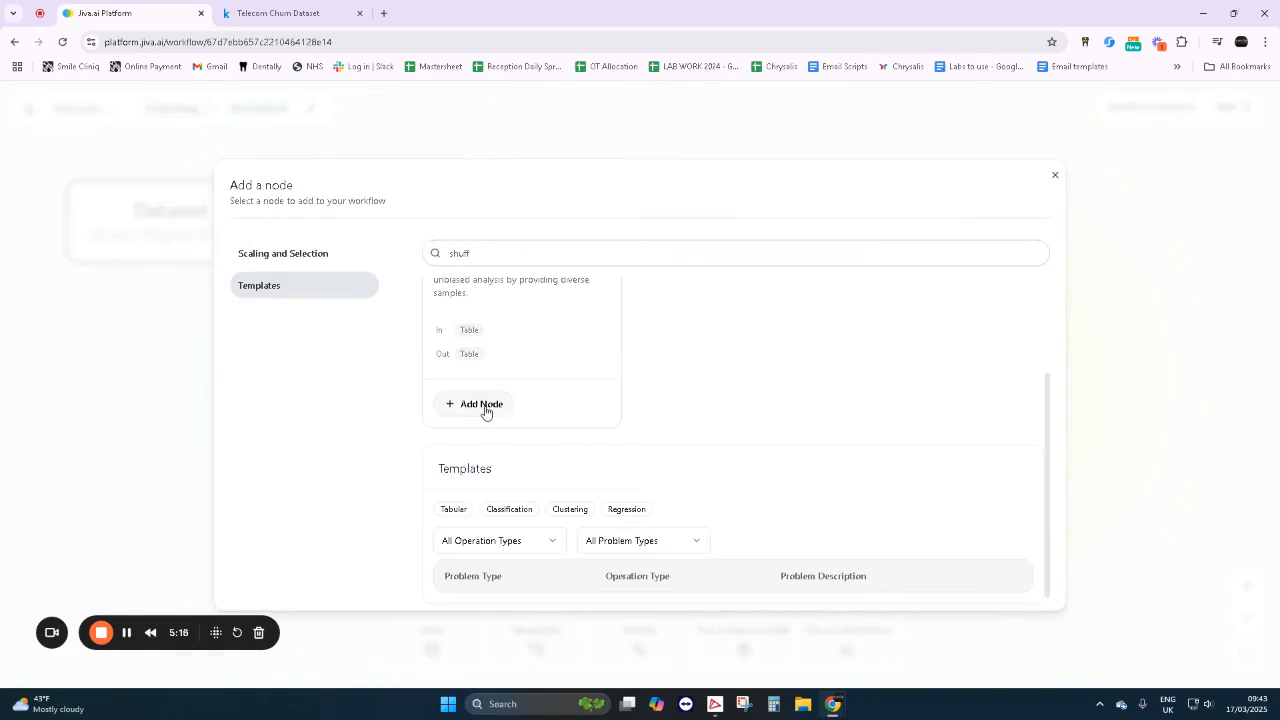
pyautogui.moveTo(640, 403); pyautogui.dragTo(1087, 241)
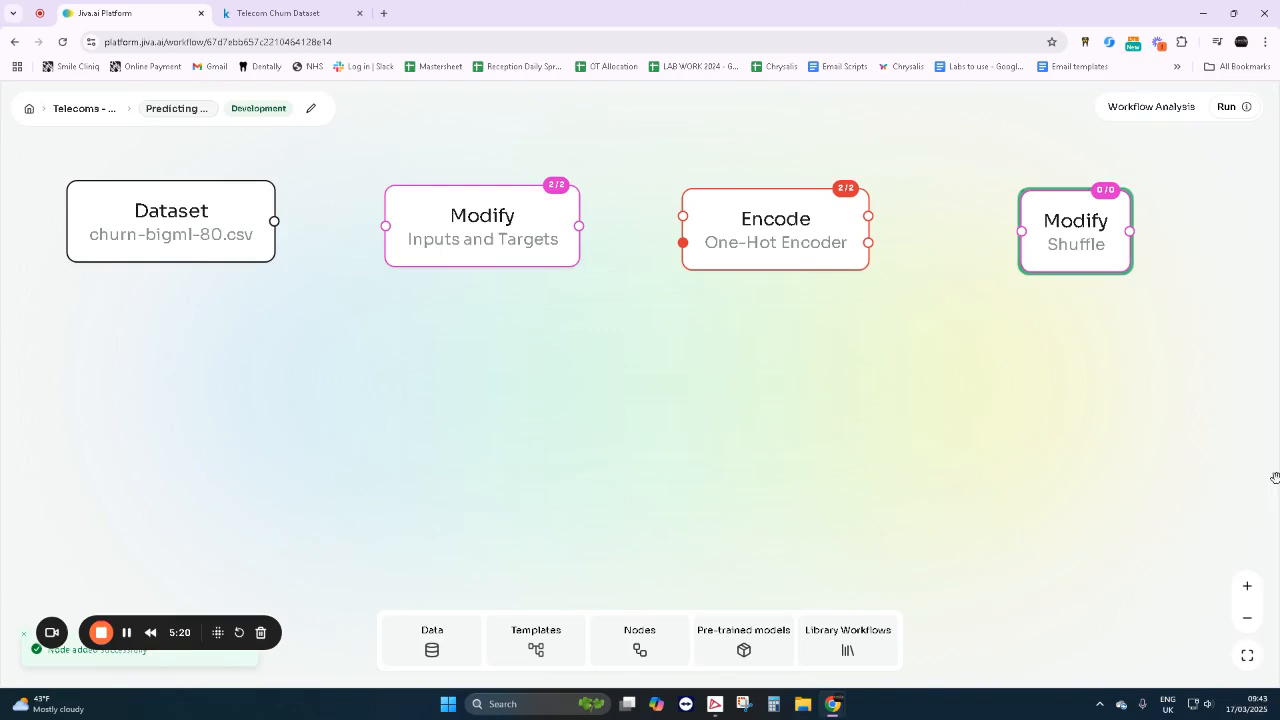
# - Search the node library for "spli" and add the Data Splitter node to the workflow
pyautogui.click(645, 643)
pyautogui.write('spli')
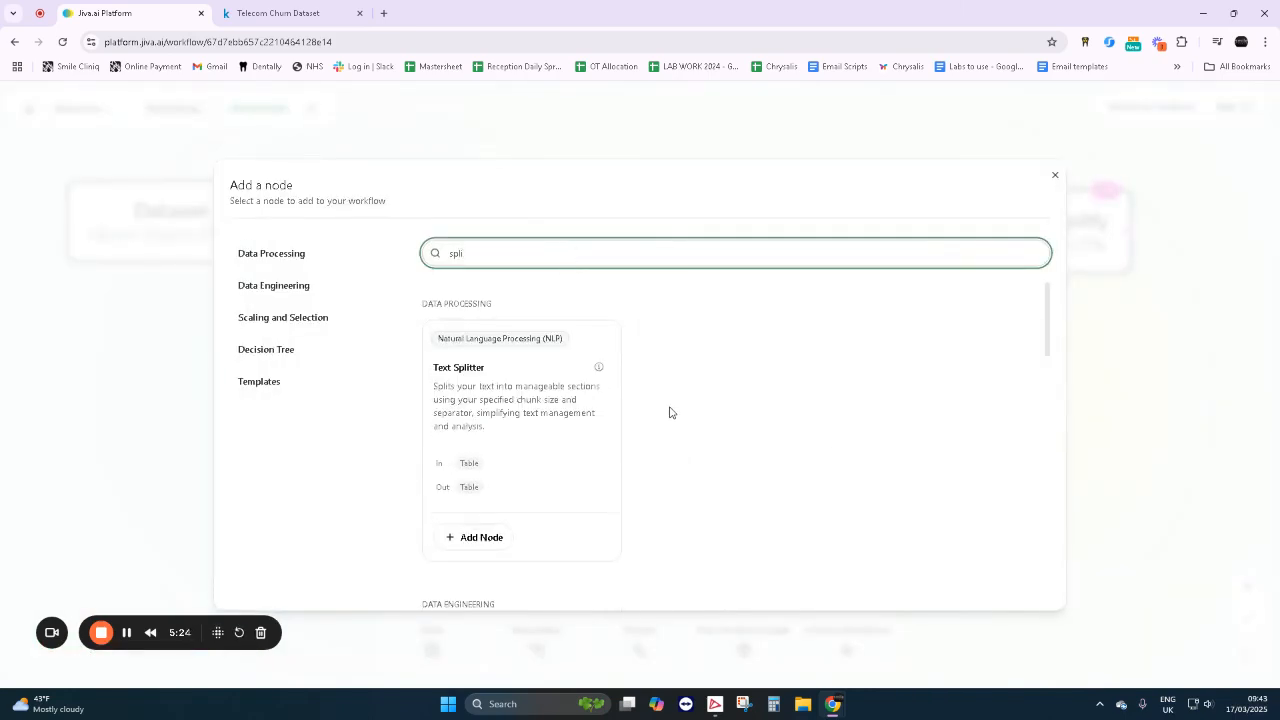
pyautogui.scroll(-5, 670, 412)
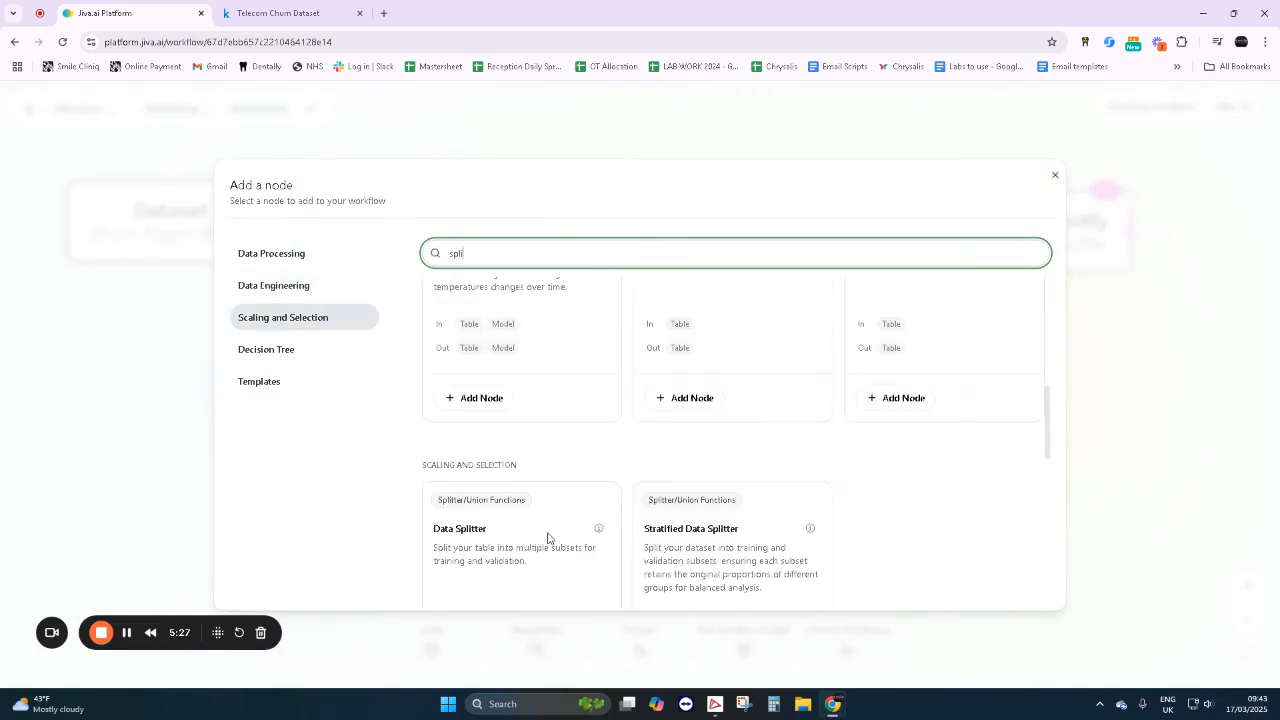
pyautogui.scroll(-1, 547, 538)
pyautogui.click(482, 565)
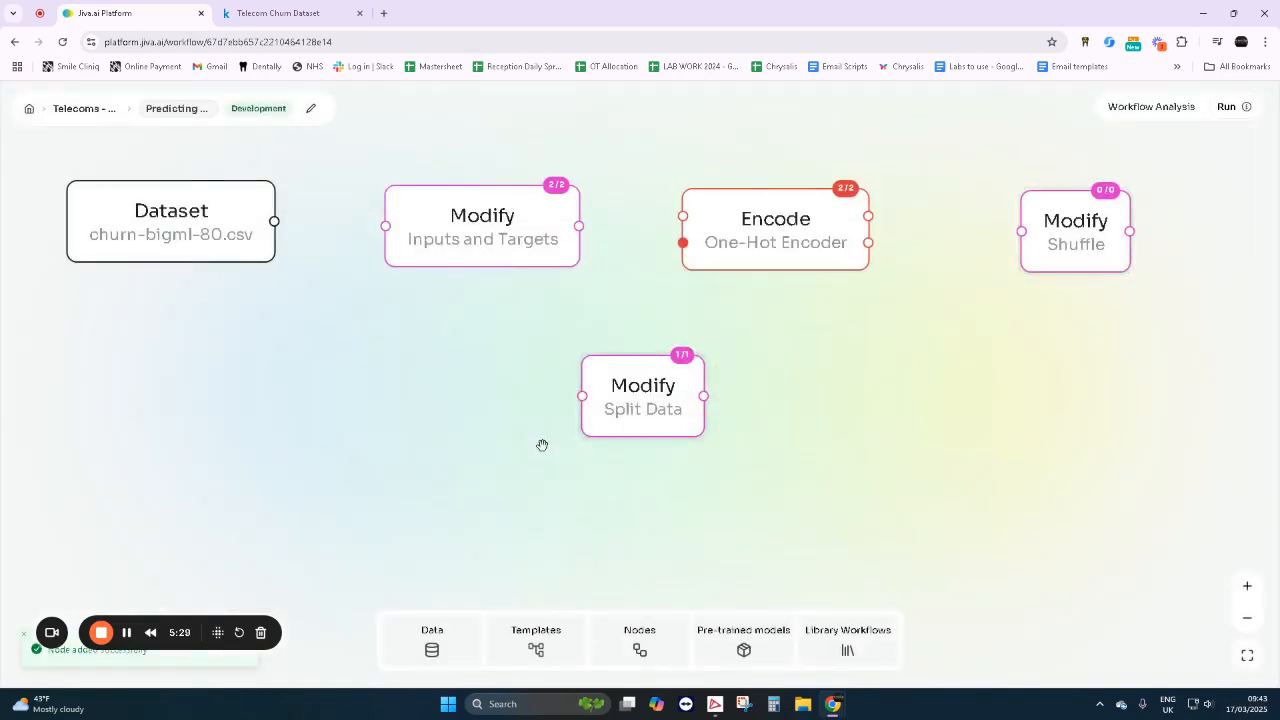
# - Place the Split Data node below the Dataset node and set its split fraction to 0.8
pyautogui.click(263, 417)
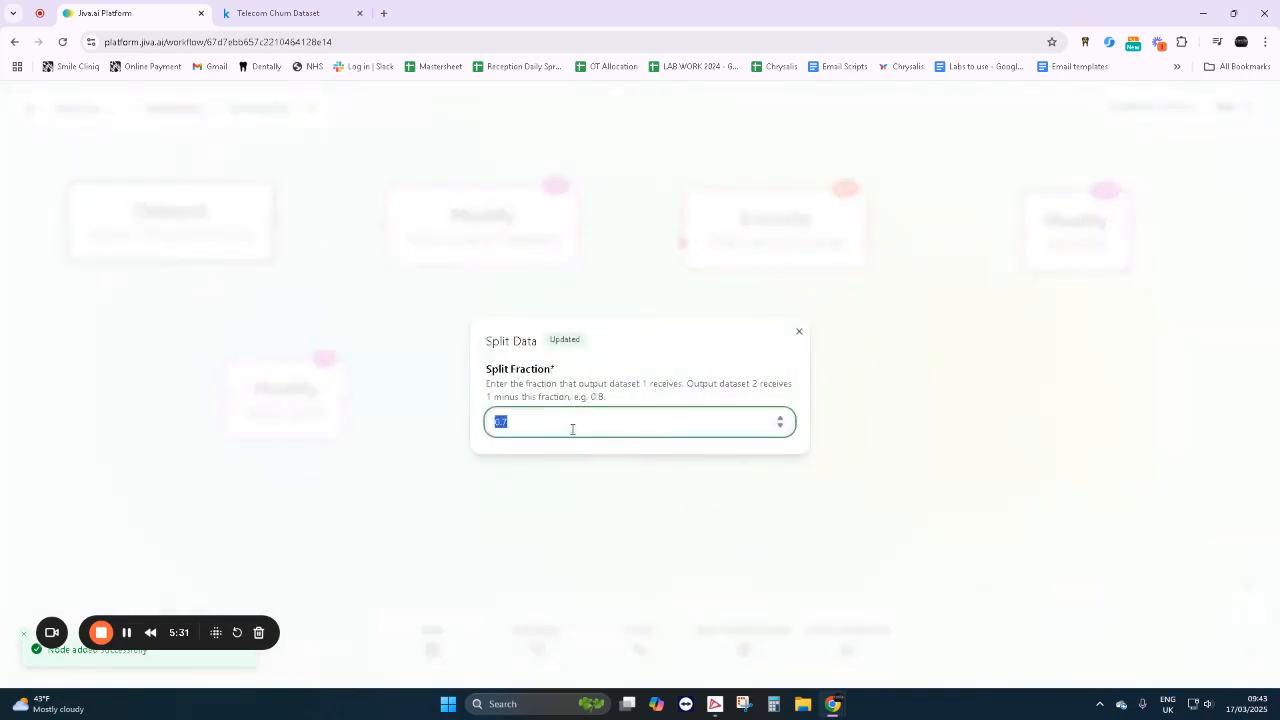
pyautogui.press('BackSpace')
pyautogui.write('8')
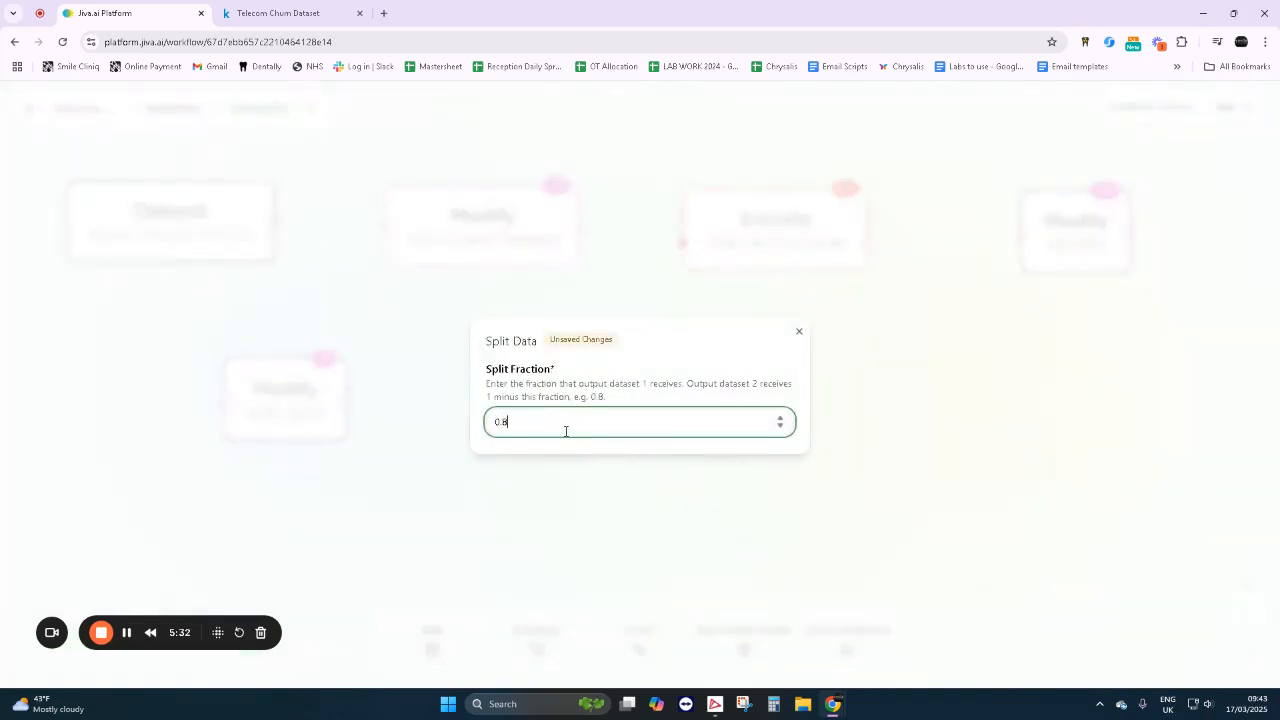
pyautogui.click(753, 358)
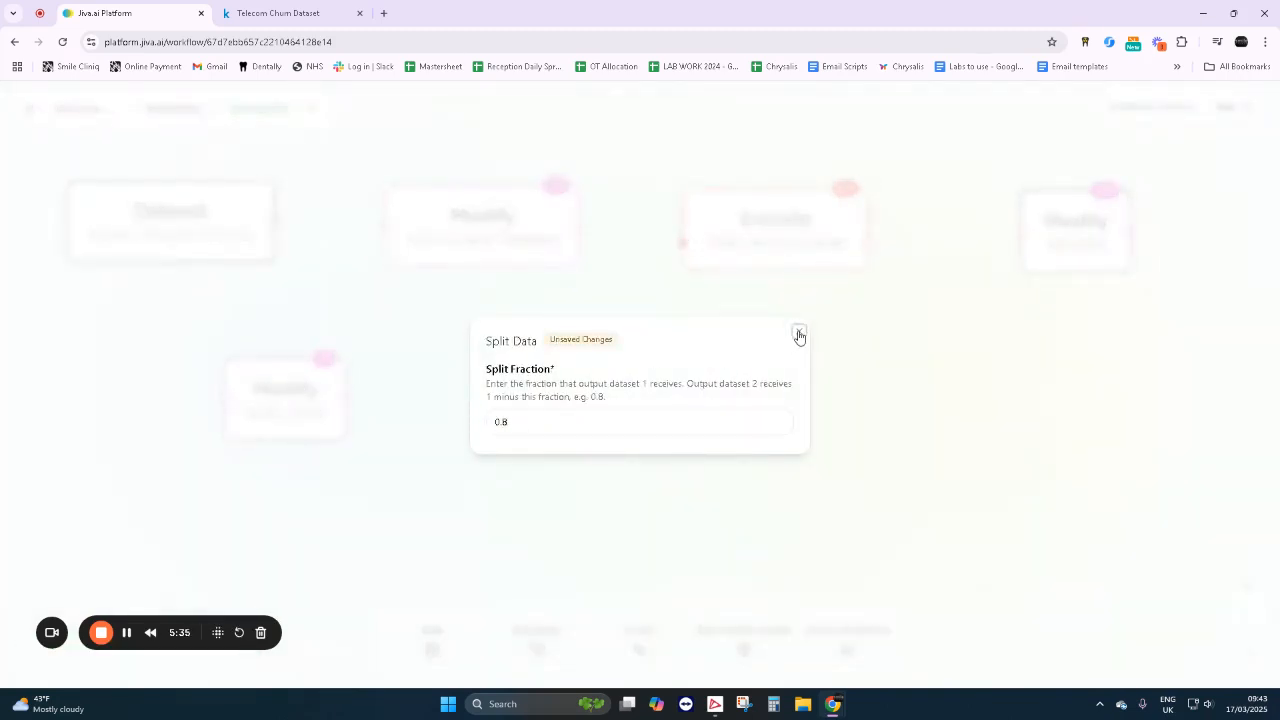
pyautogui.click(799, 334)
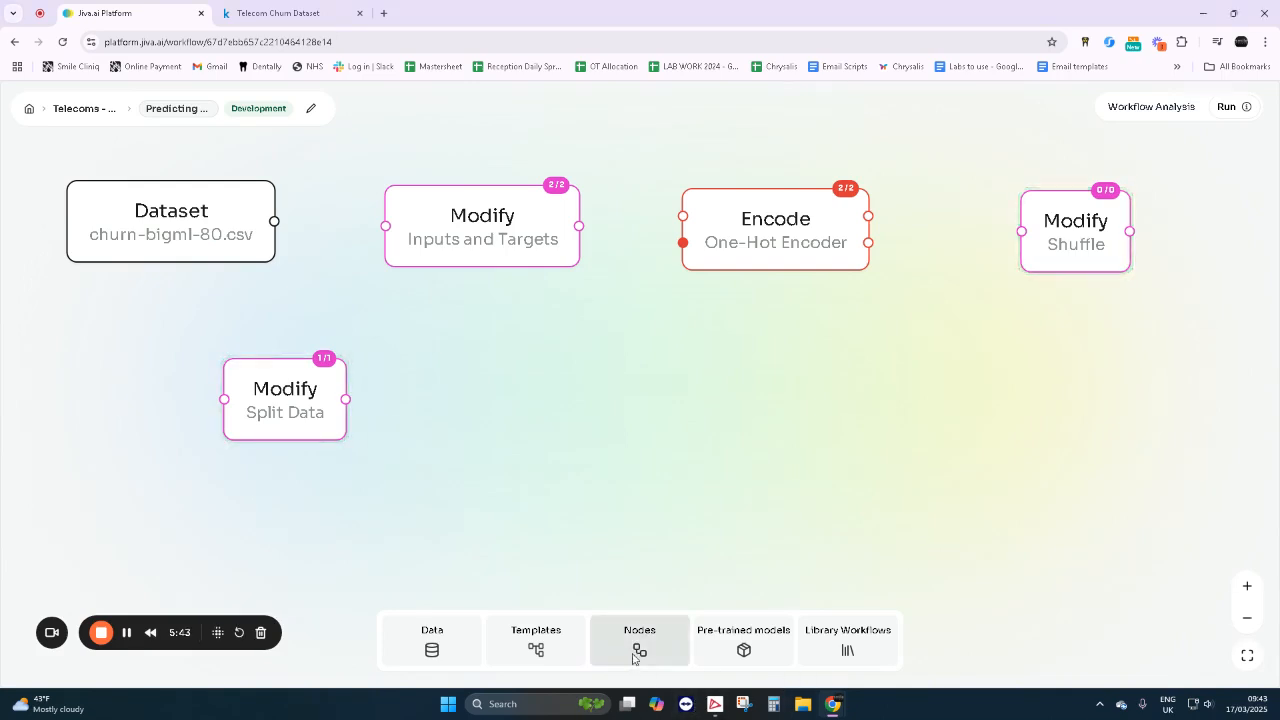
# - Search the node library for "min", add the Min-Max Normalizer node, and place it to the right of Split Data
pyautogui.click(636, 650)
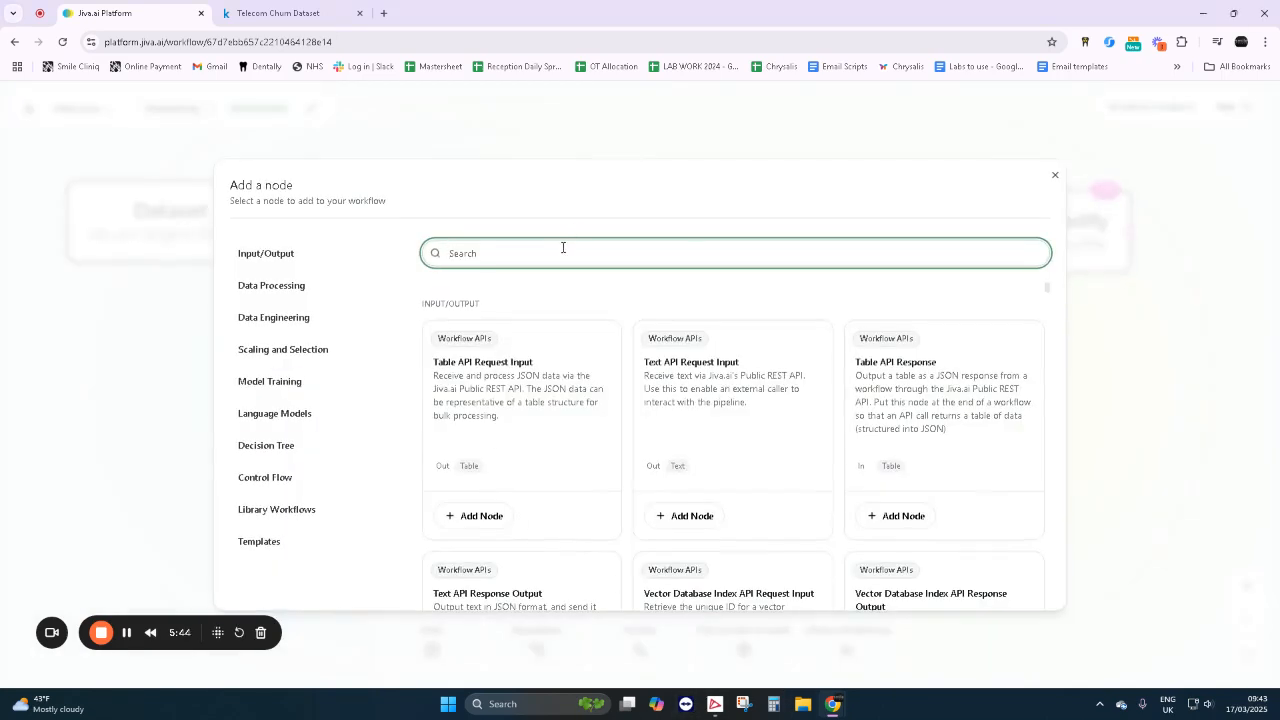
pyautogui.write('min')
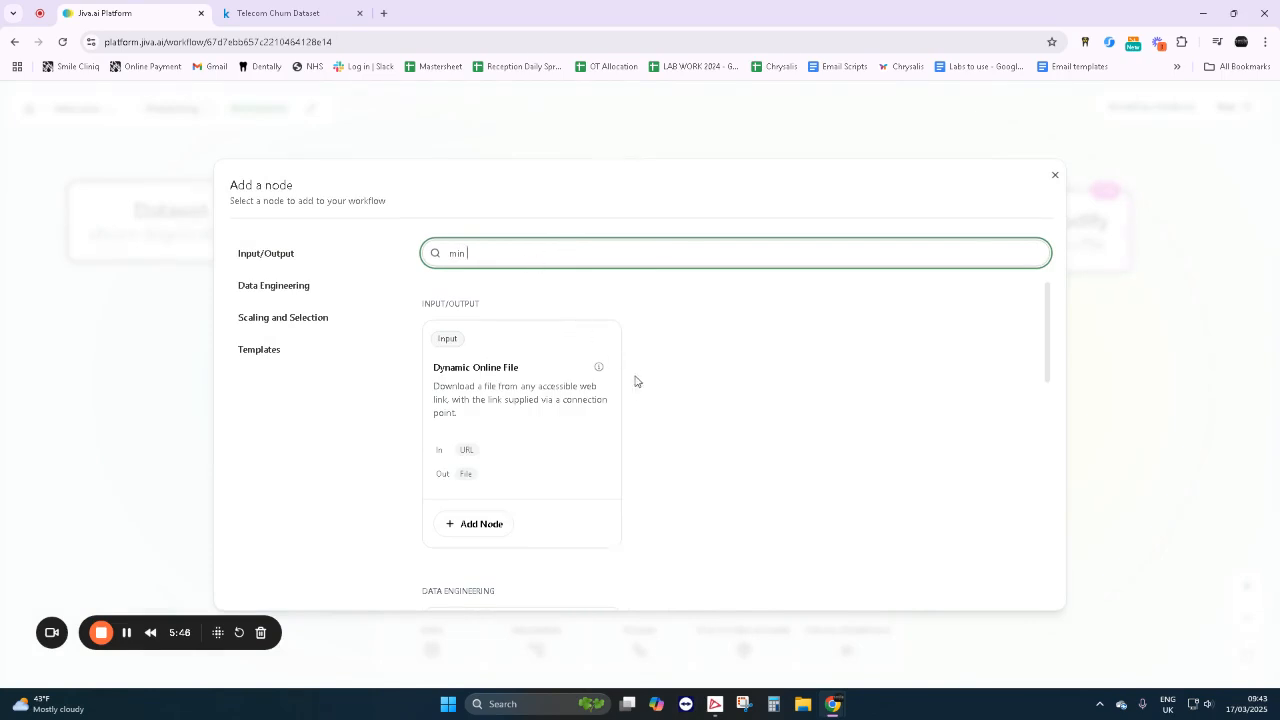
pyautogui.scroll(-2, 788, 564)
pyautogui.scroll(-5, 788, 558)
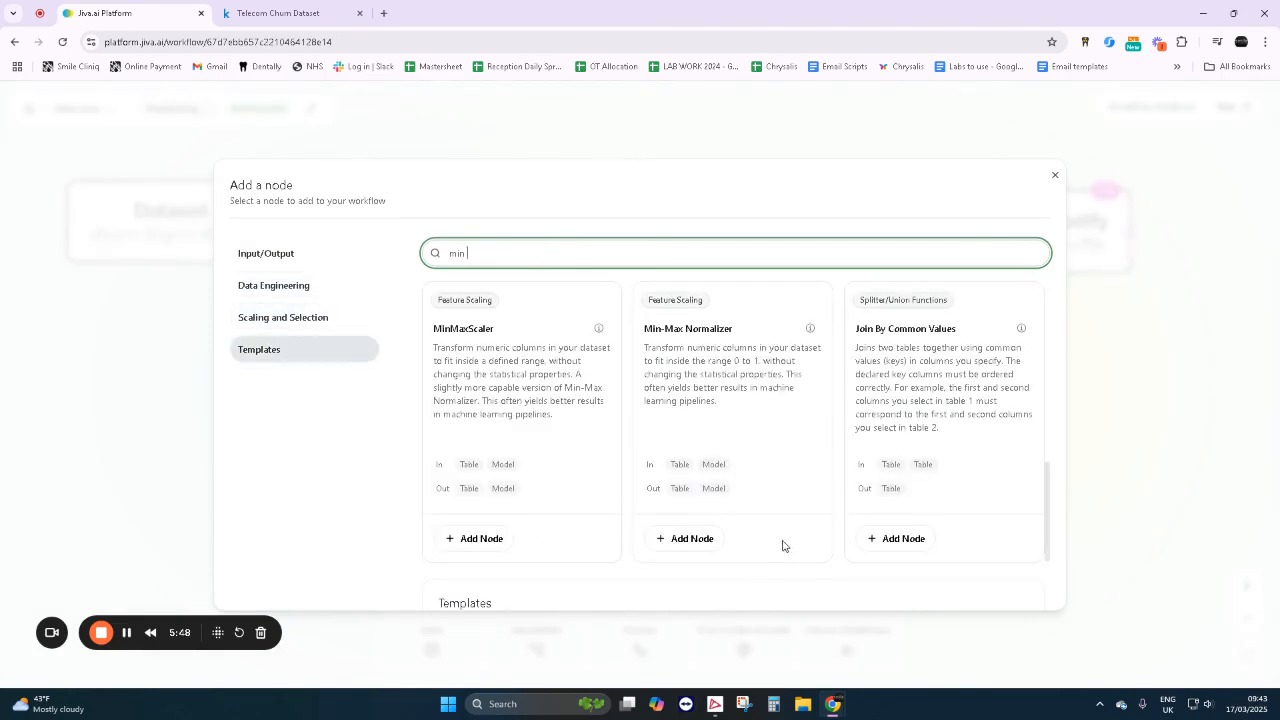
pyautogui.click(686, 539)
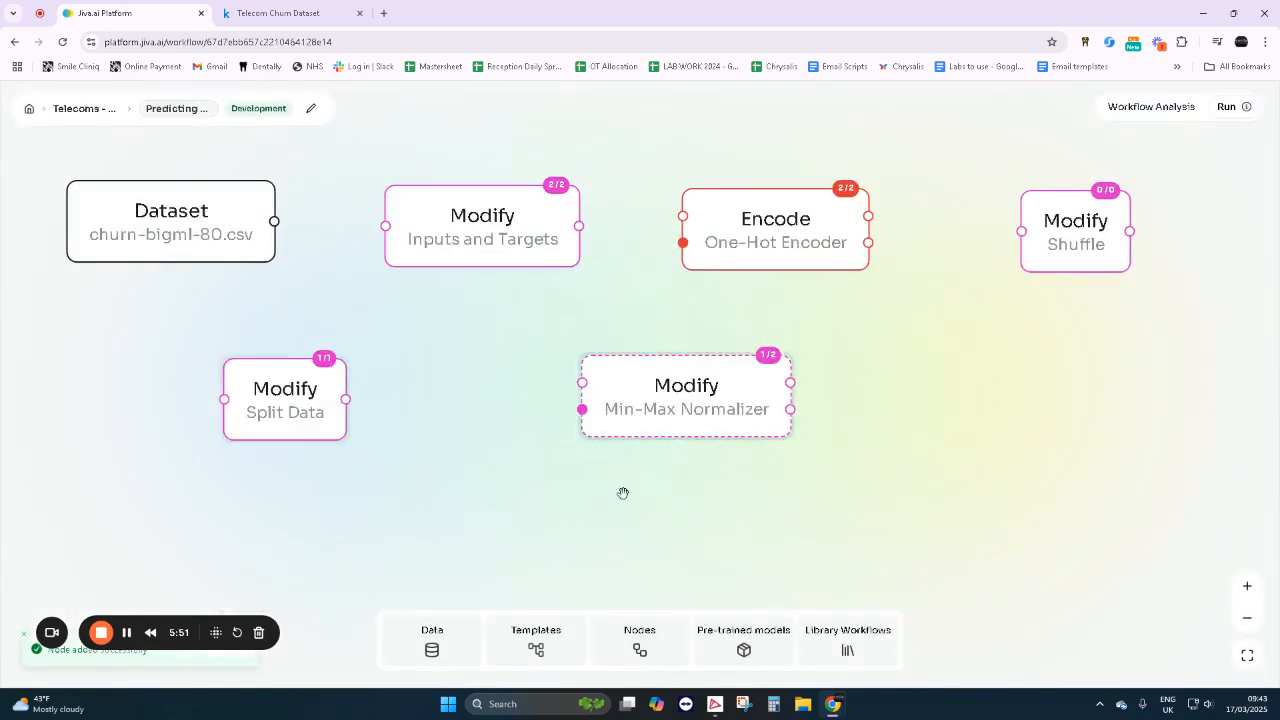
pyautogui.moveTo(669, 389); pyautogui.dragTo(539, 402)
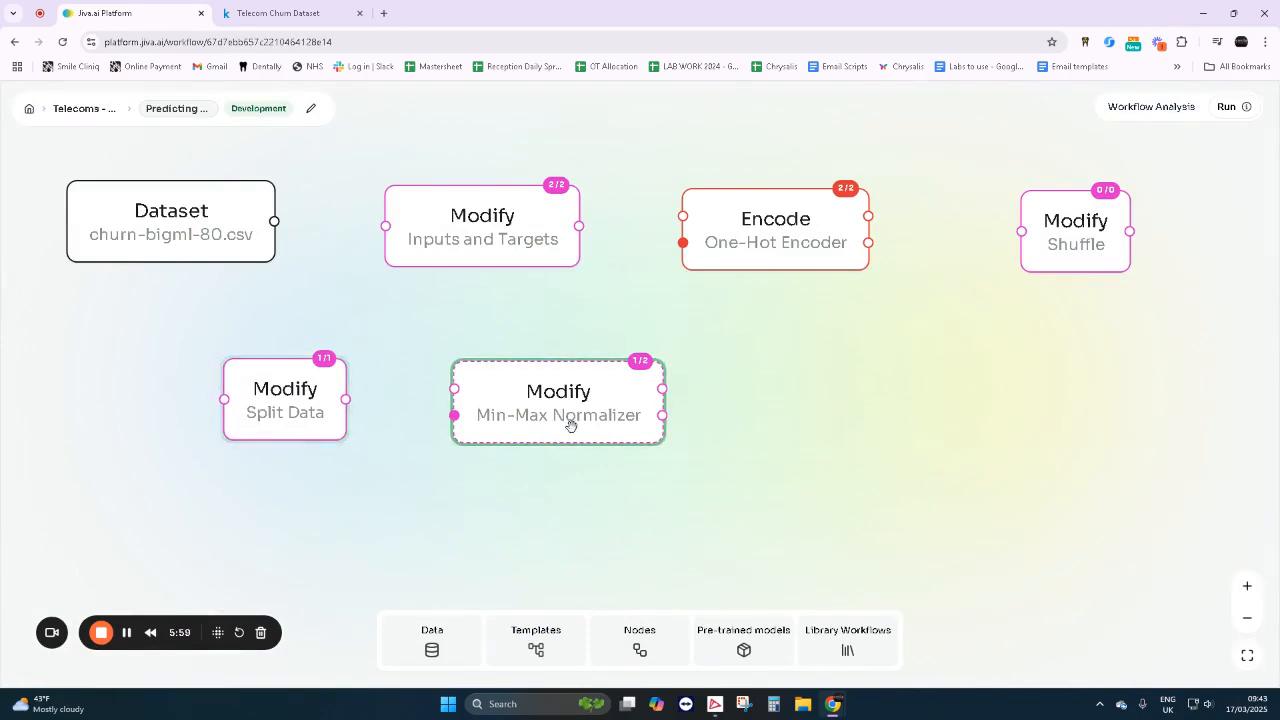
# - Set the Min-Max Normalizer to act on all columns except State, Churn, Area code, Voice mail plan and International plan
pyautogui.click(545, 402)
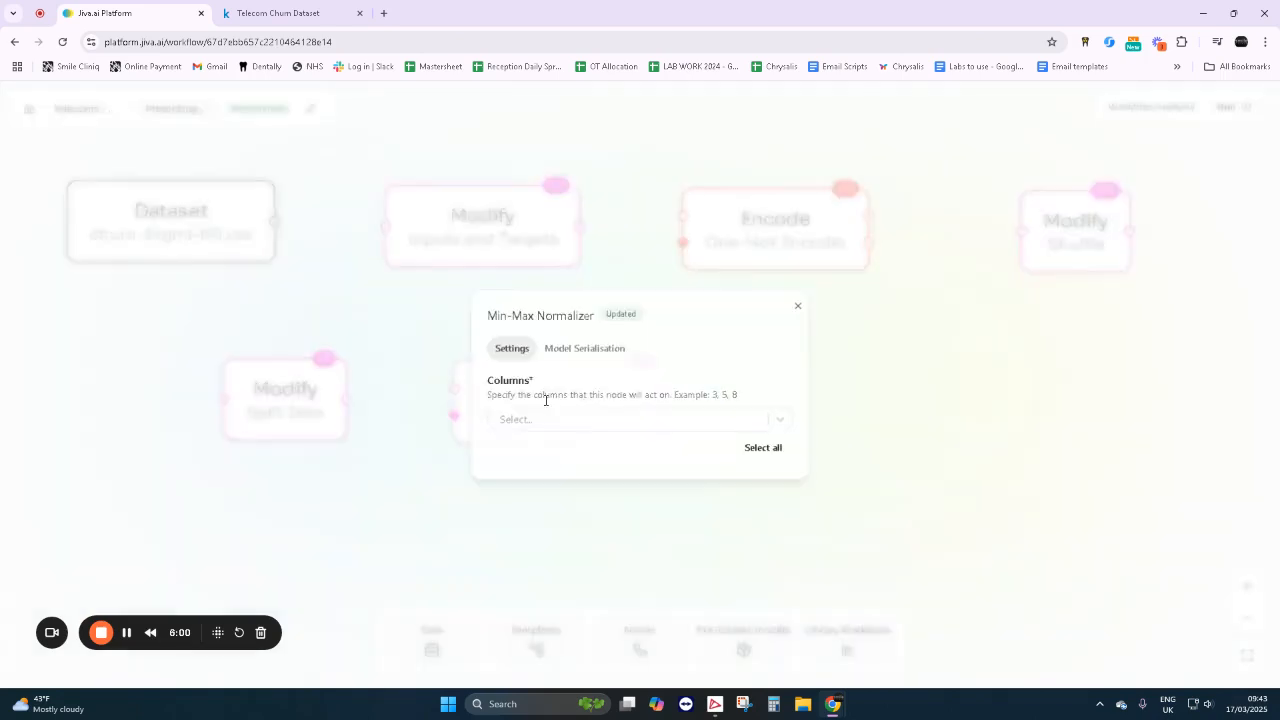
pyautogui.click(766, 448)
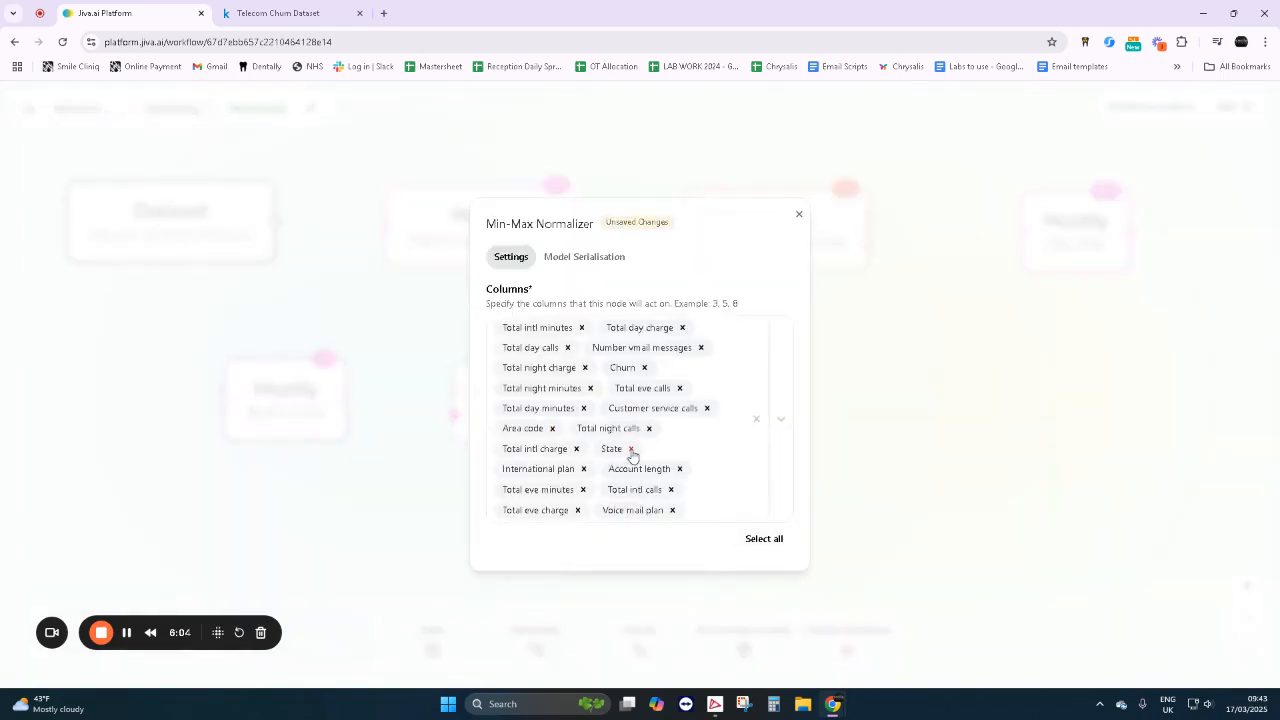
pyautogui.click(632, 452)
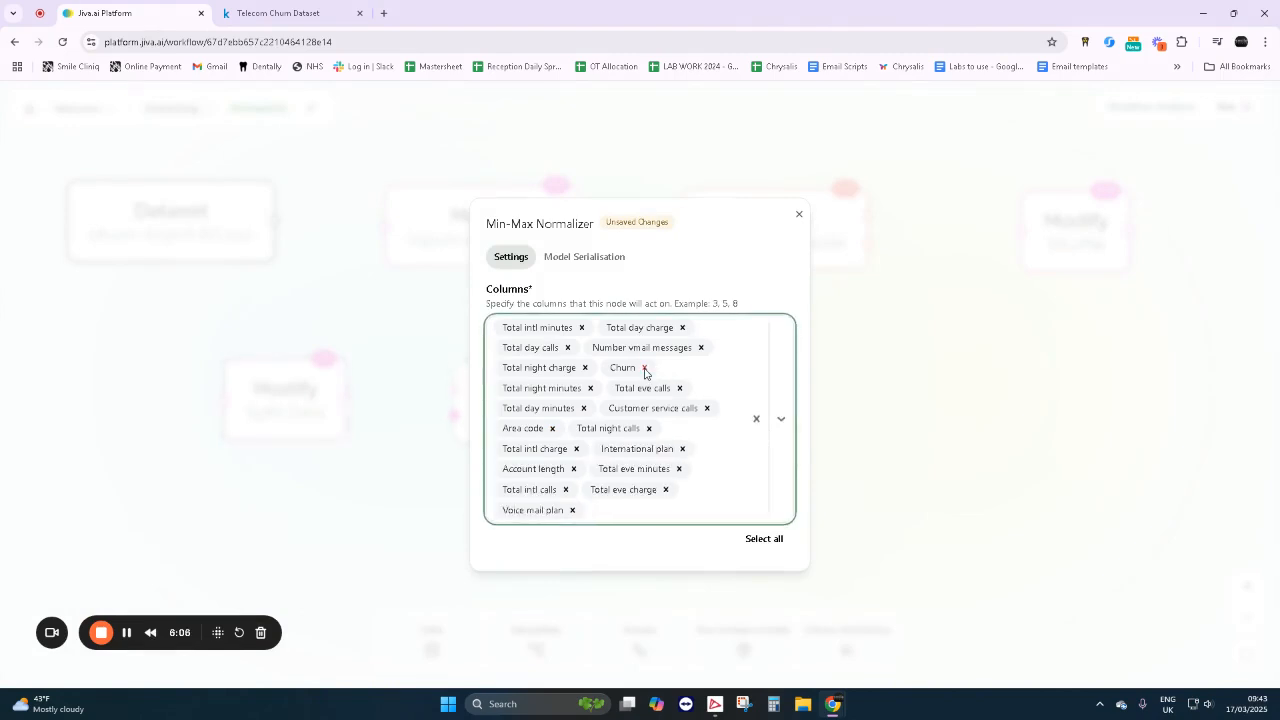
pyautogui.click(645, 368)
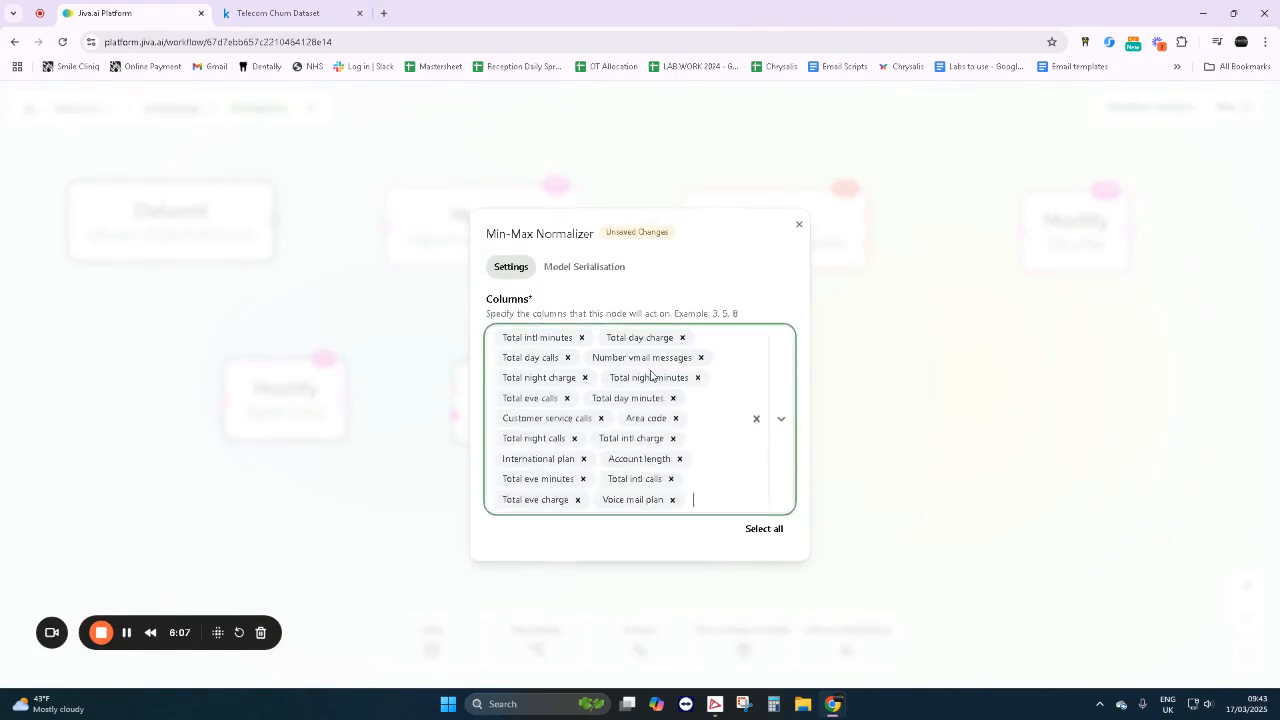
pyautogui.click(676, 419)
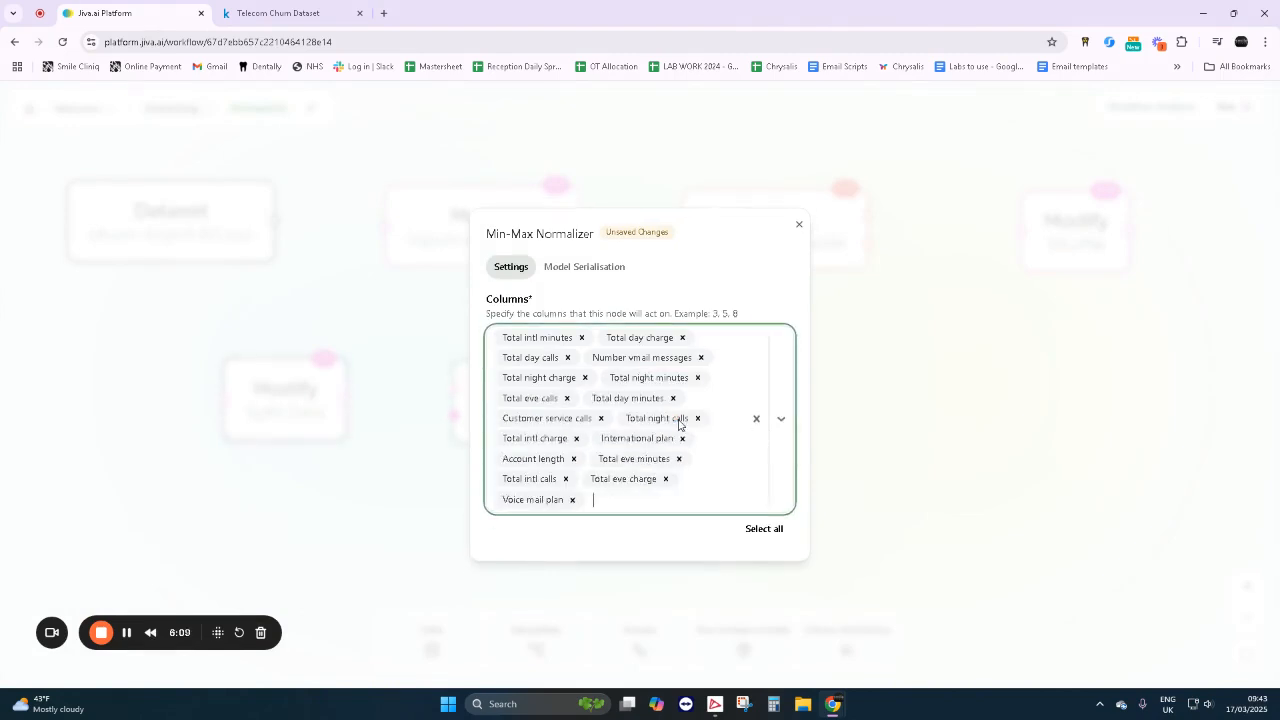
pyautogui.click(573, 500)
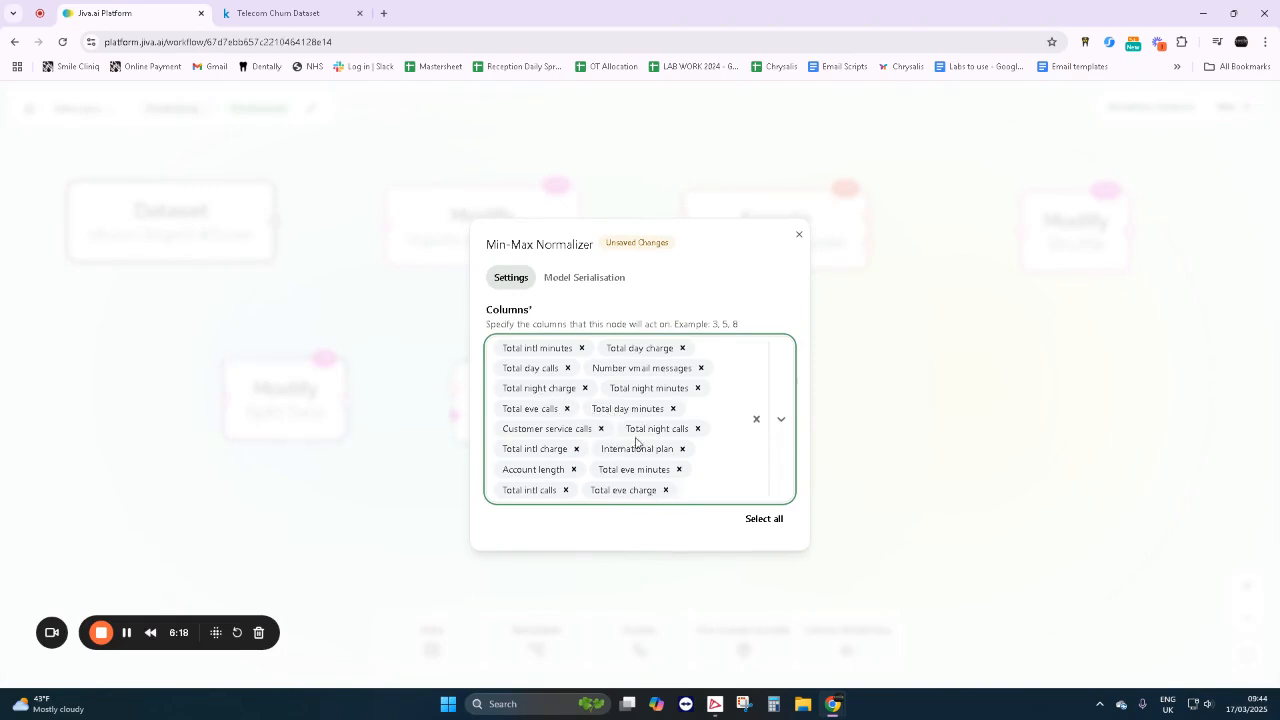
pyautogui.click(681, 451)
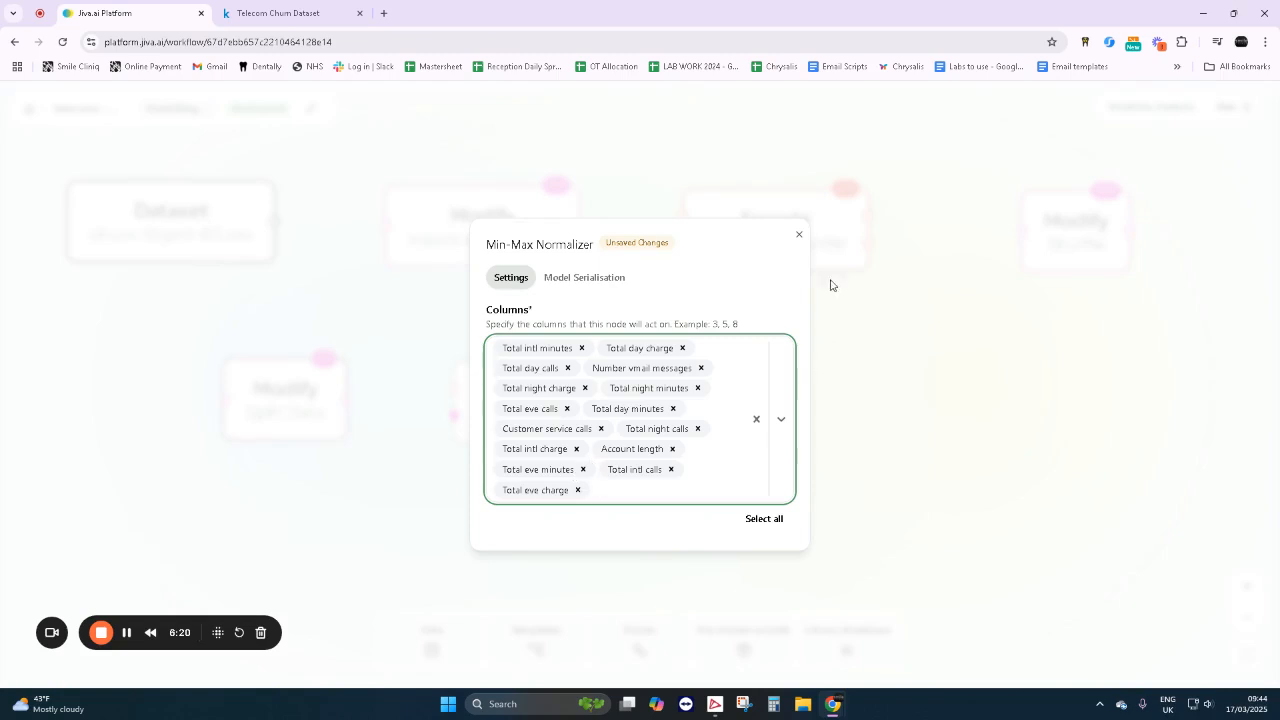
pyautogui.click(799, 235)
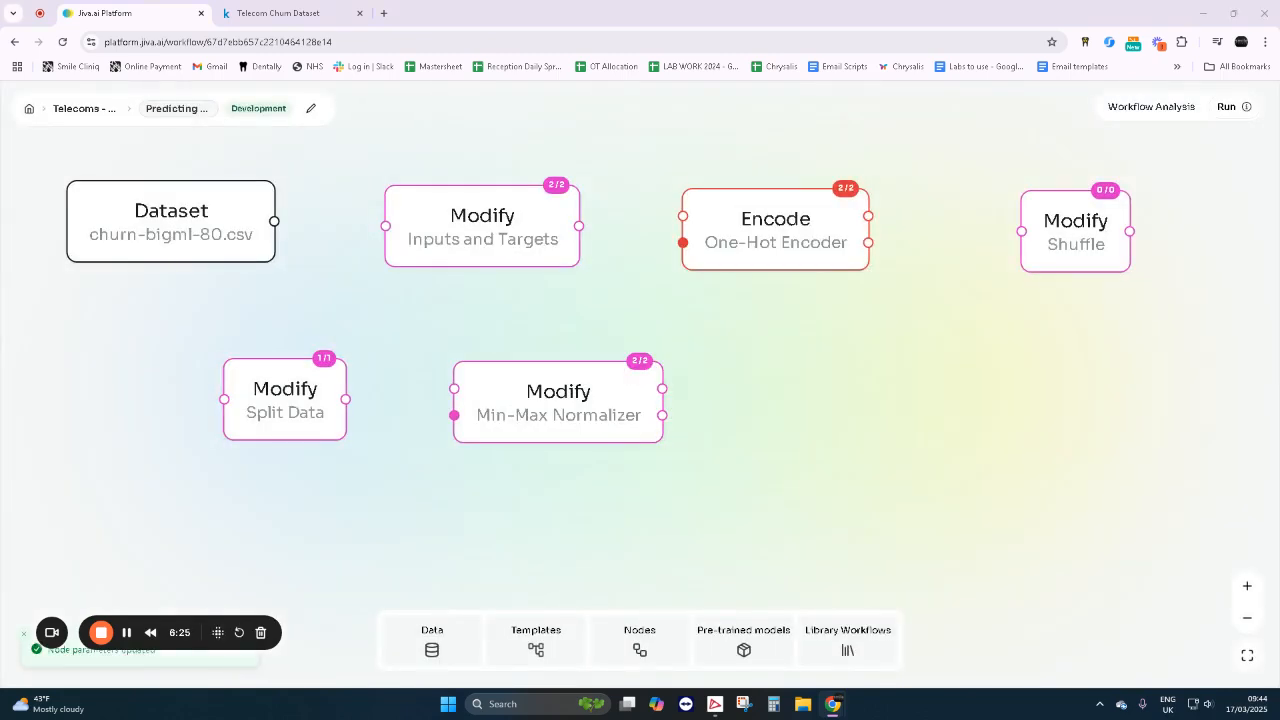
# - Search the node library for "ann", add the second Artificial Neural Network Trainer, and place it to the right of the Min-Max Normalizer
pyautogui.click(640, 650)
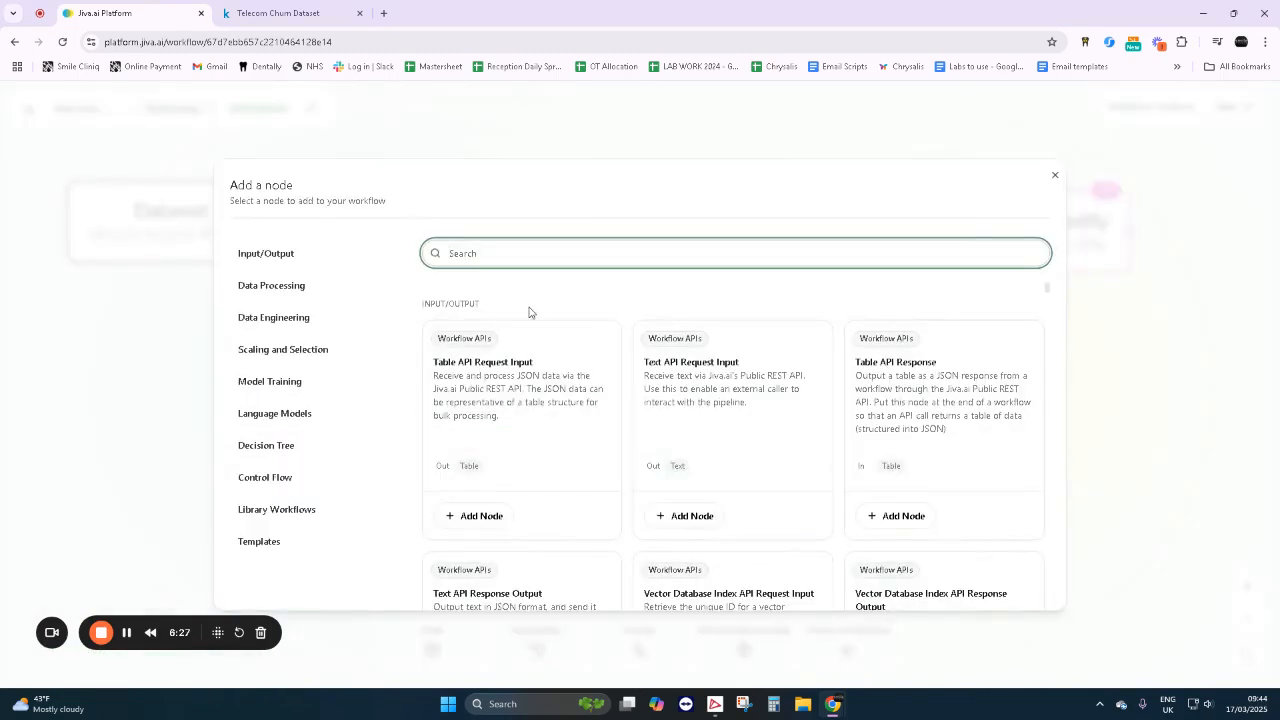
pyautogui.write('ann')
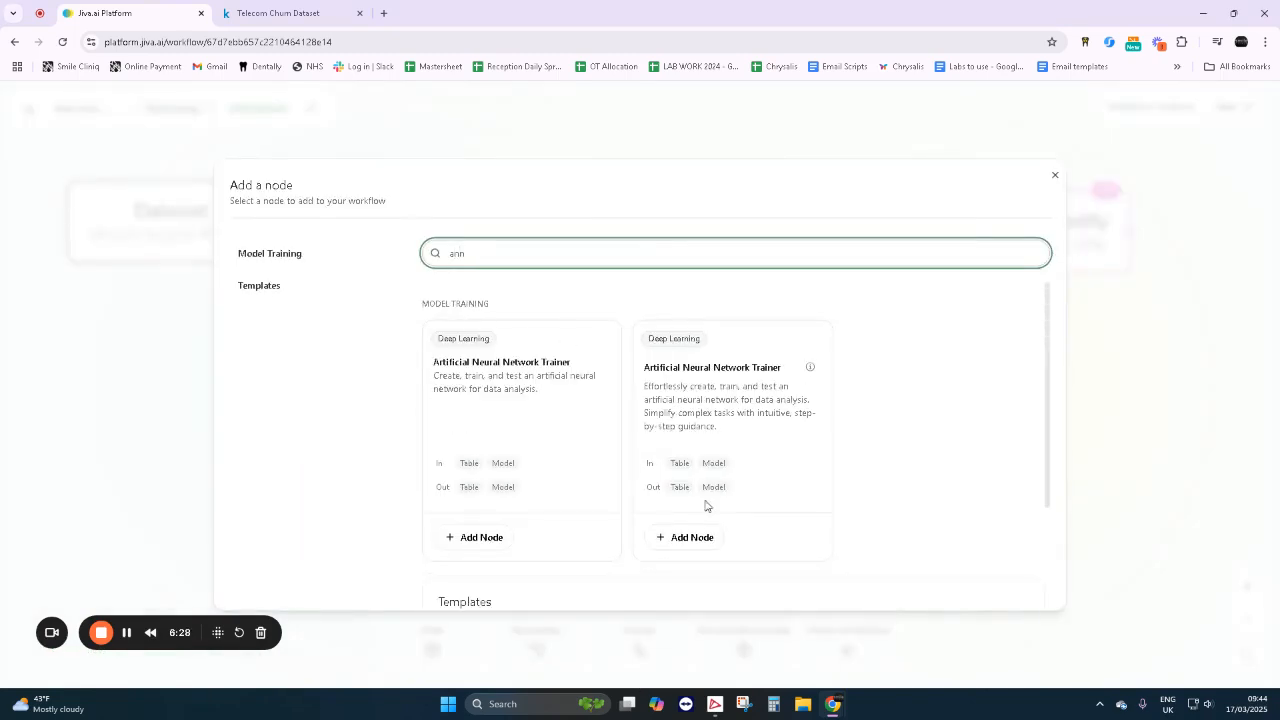
pyautogui.click(700, 541)
pyautogui.moveTo(663, 389); pyautogui.dragTo(830, 401)
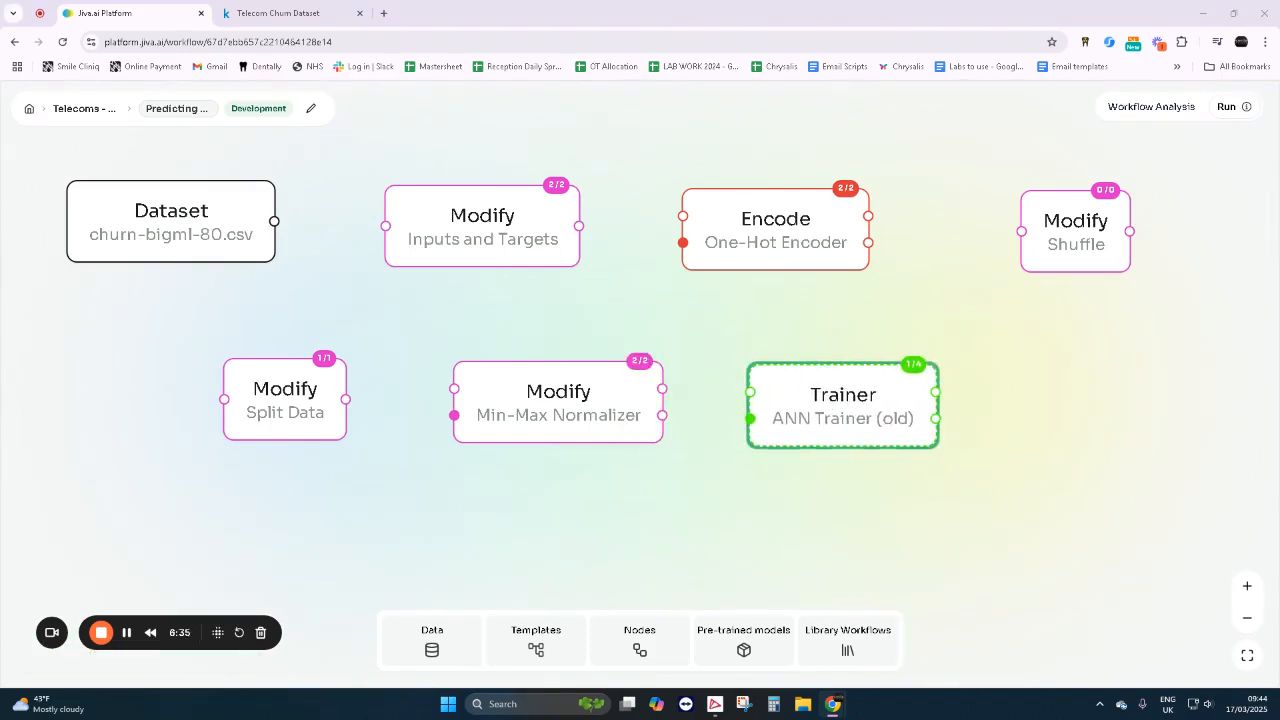
# - Open the ANN Trainer's settings and choose its output layer activation
pyautogui.click(826, 409)
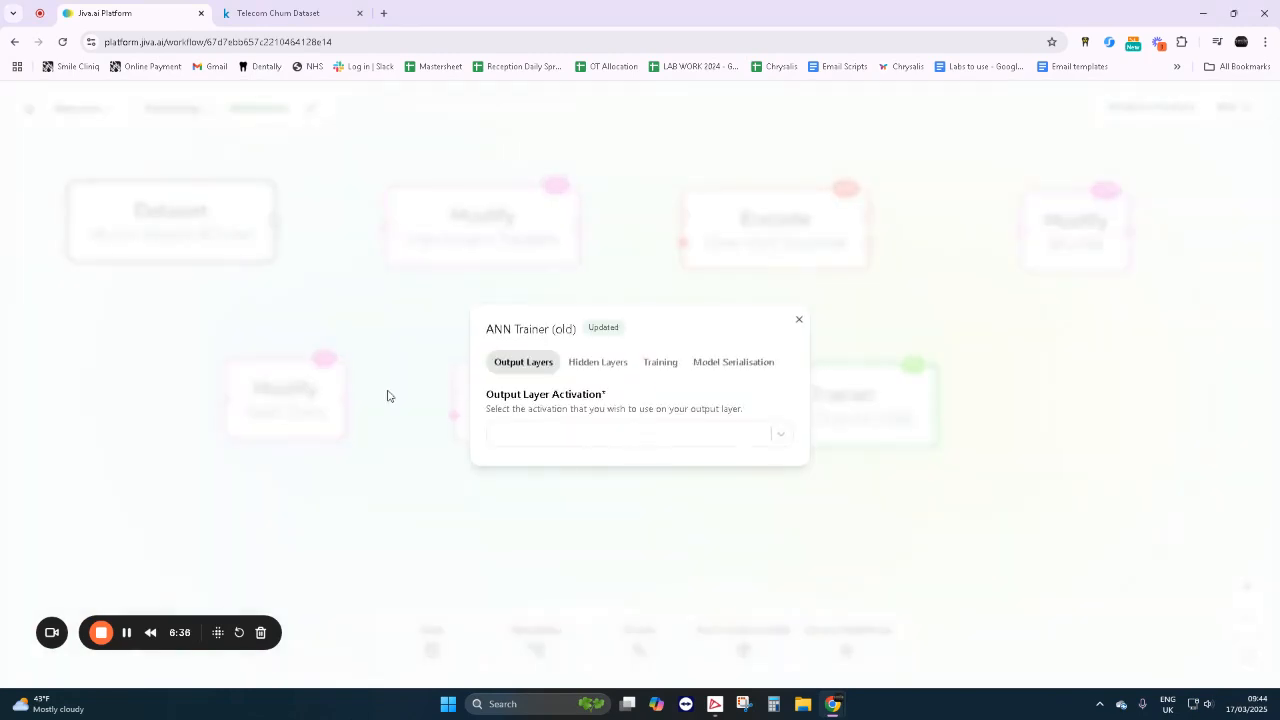
pyautogui.click(528, 437)
pyautogui.click(543, 554)
# - Set the ANN Trainer's hidden layer size to 6 and its hidden layer activation to RELU
pyautogui.click(592, 362)
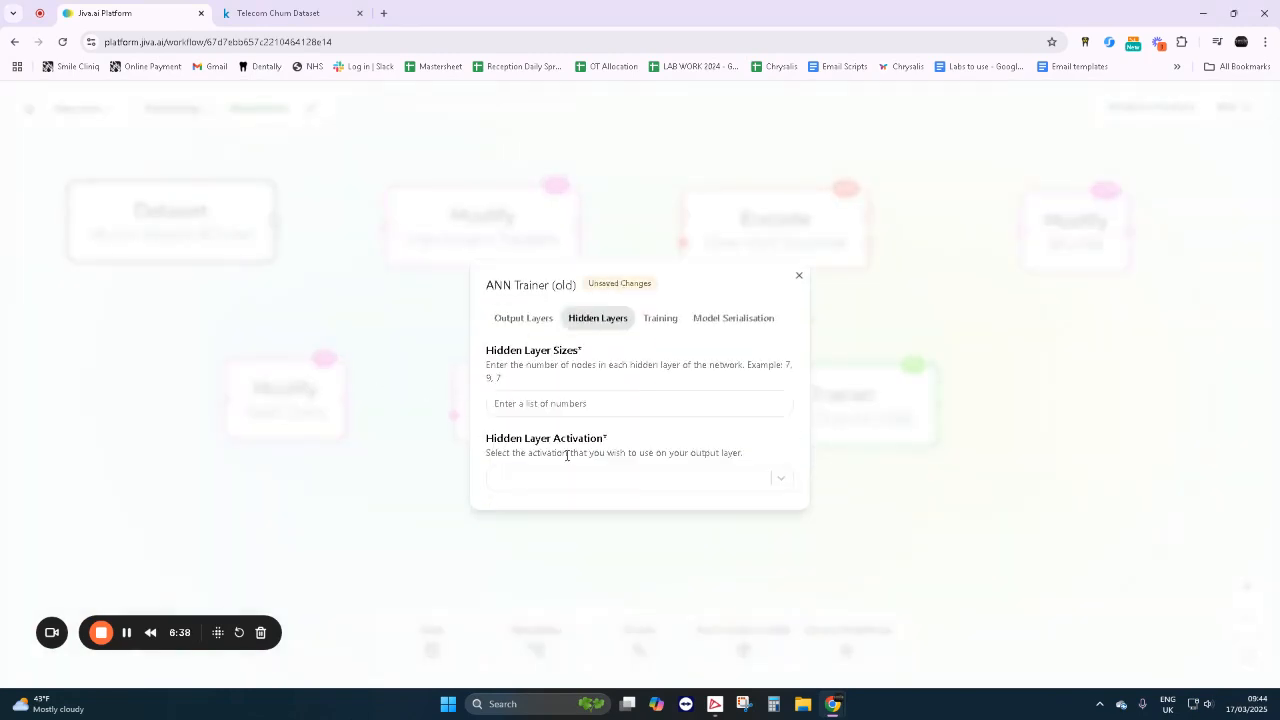
pyautogui.click(550, 404)
pyautogui.write('6')
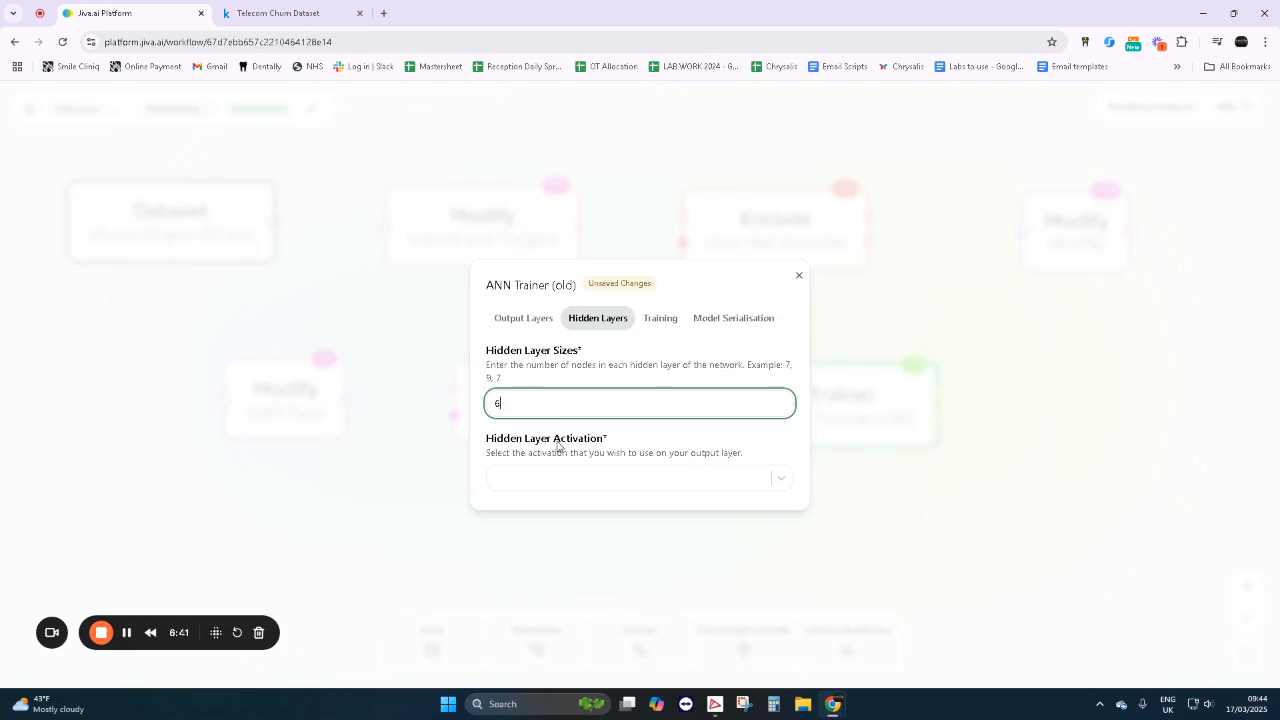
pyautogui.click(565, 488)
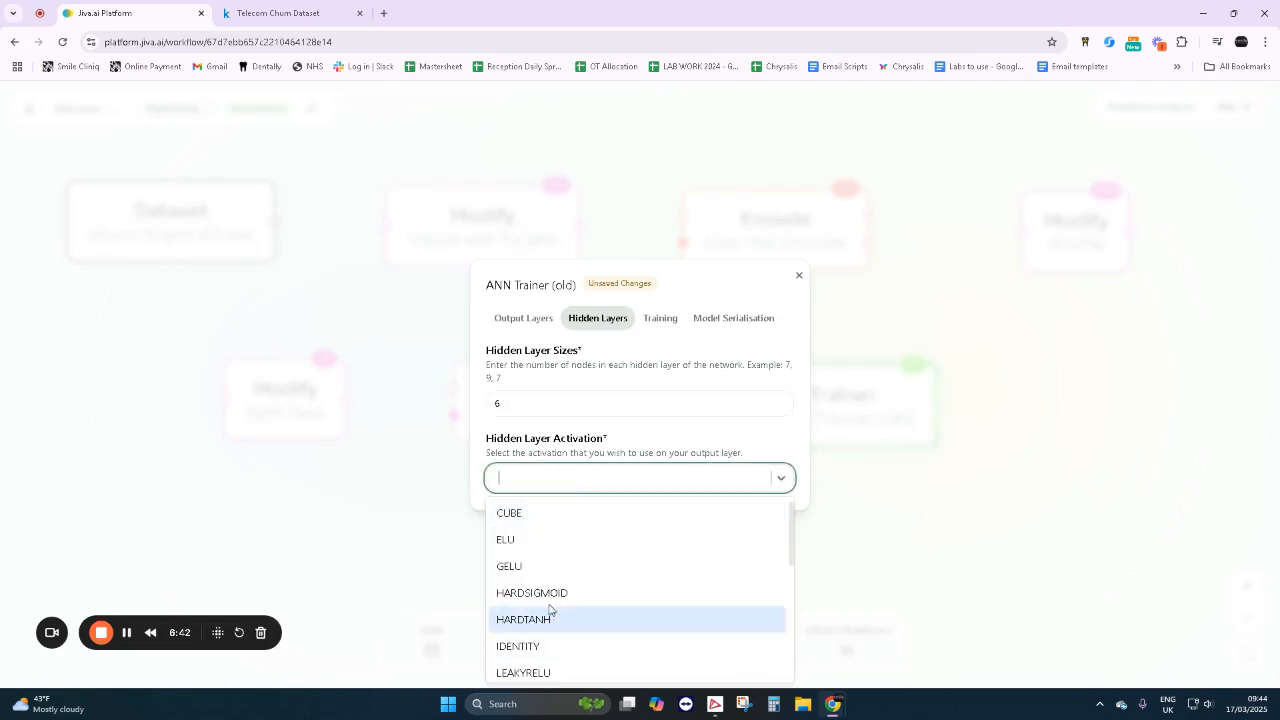
pyautogui.scroll(-2, 568, 644)
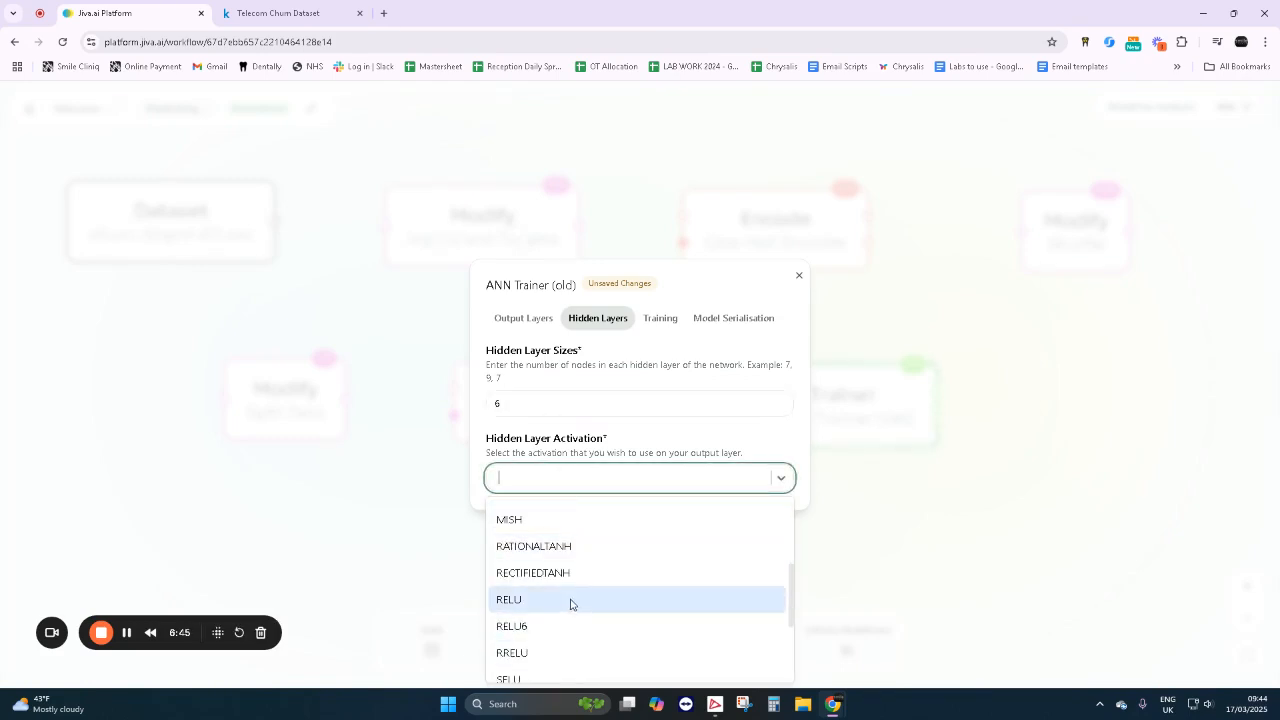
pyautogui.click(569, 601)
# - Set the ANN Trainer's training iterations to 1000 and weight initialisation to XAVIER, and close its settings
pyautogui.click(657, 320)
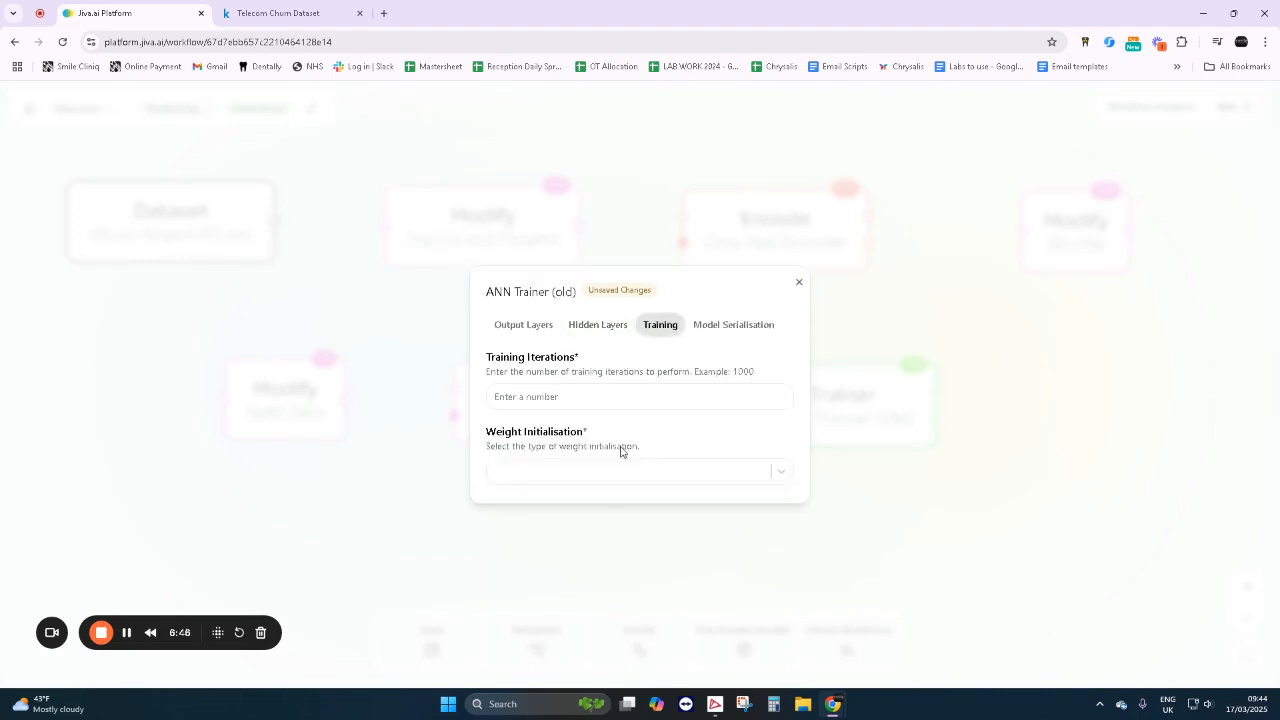
pyautogui.click(571, 396)
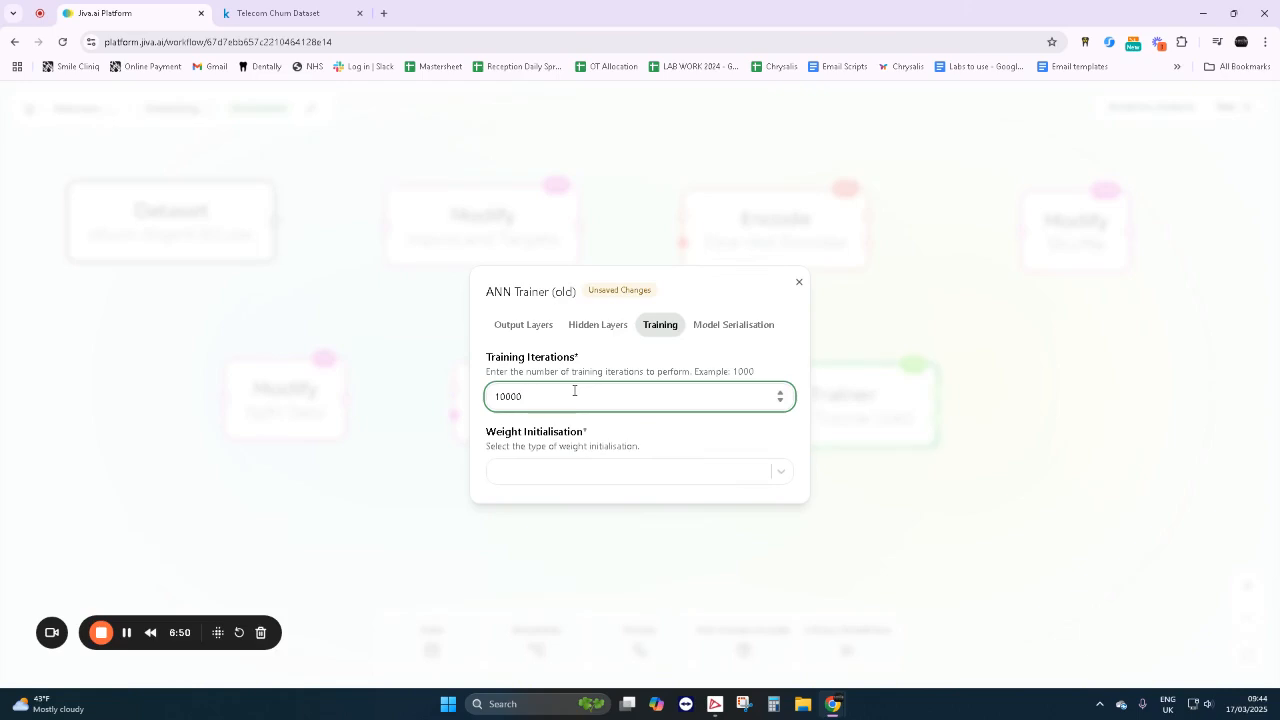
pyautogui.press('BackSpace')
pyautogui.click(558, 474)
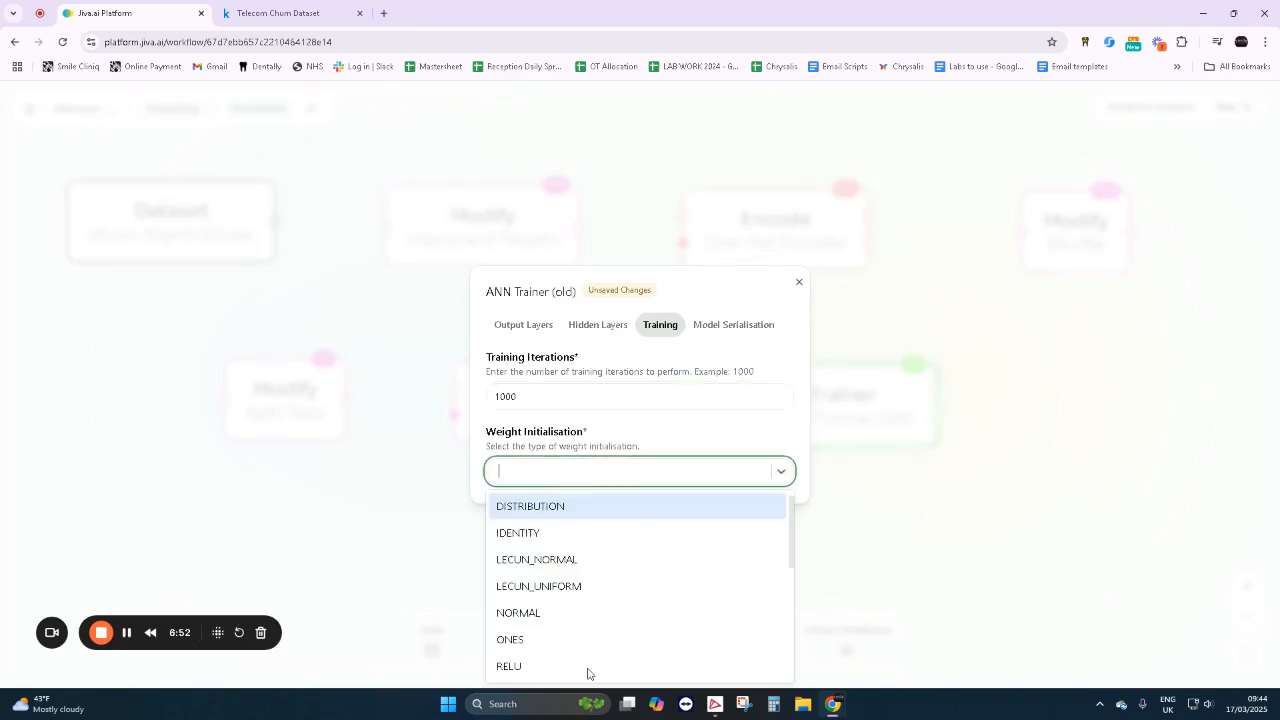
pyautogui.scroll(-5, 586, 650)
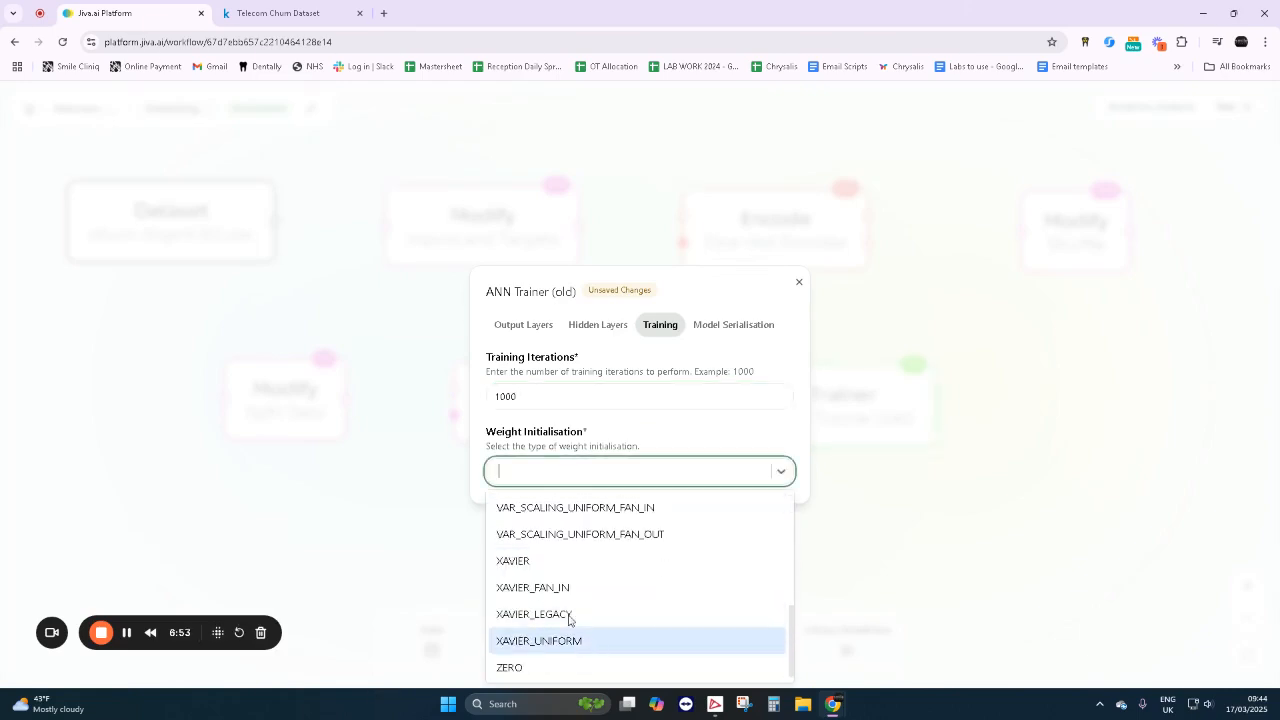
pyautogui.click(584, 563)
pyautogui.click(799, 287)
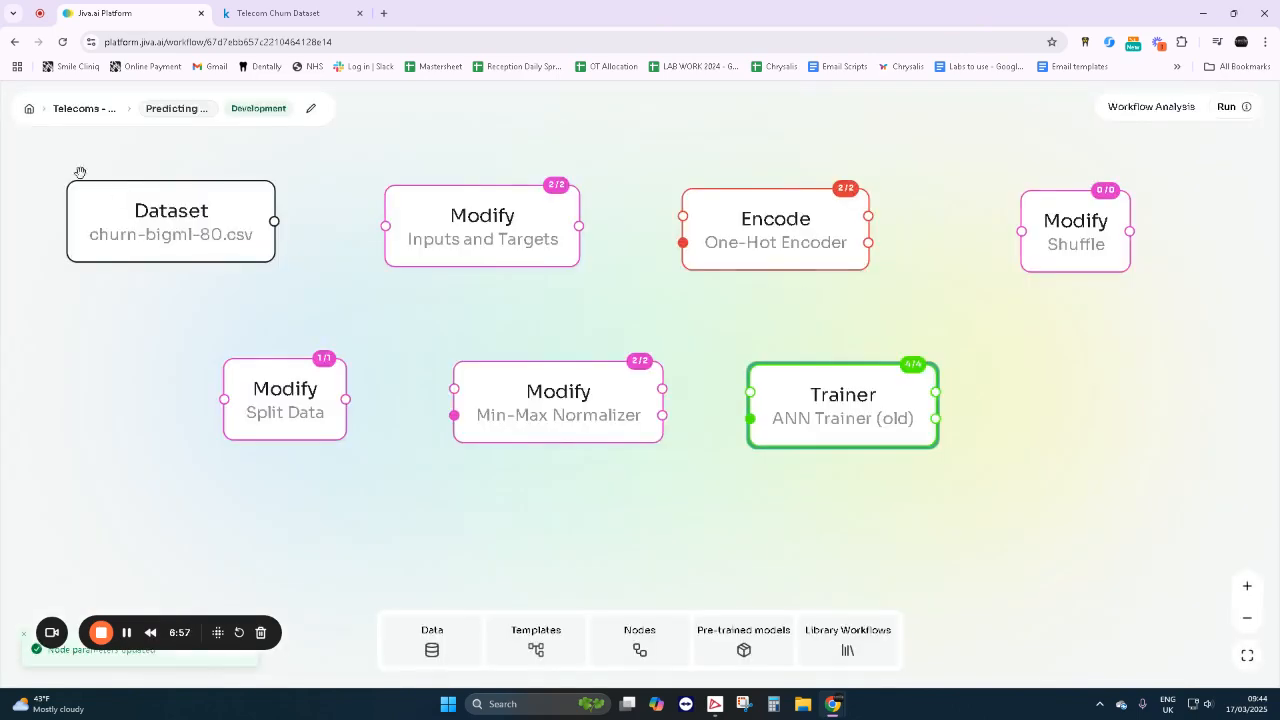
# - Connect the nodes in sequence: Dataset, Inputs and Targets, One-Hot Encoder, Shuffle, Split Data, Min-Max Normalizer and ANN Trainer, shifting the trainer slightly right
pyautogui.moveTo(274, 222); pyautogui.dragTo(385, 226)
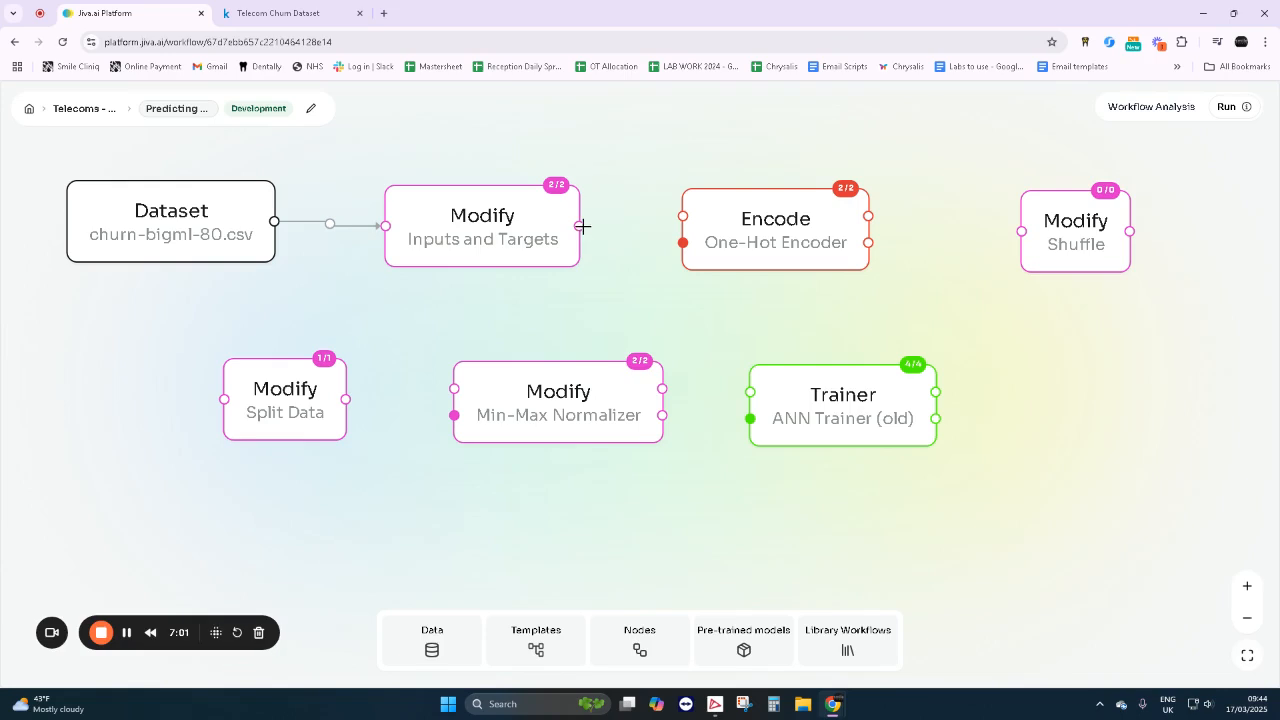
pyautogui.moveTo(579, 226); pyautogui.dragTo(682, 216)
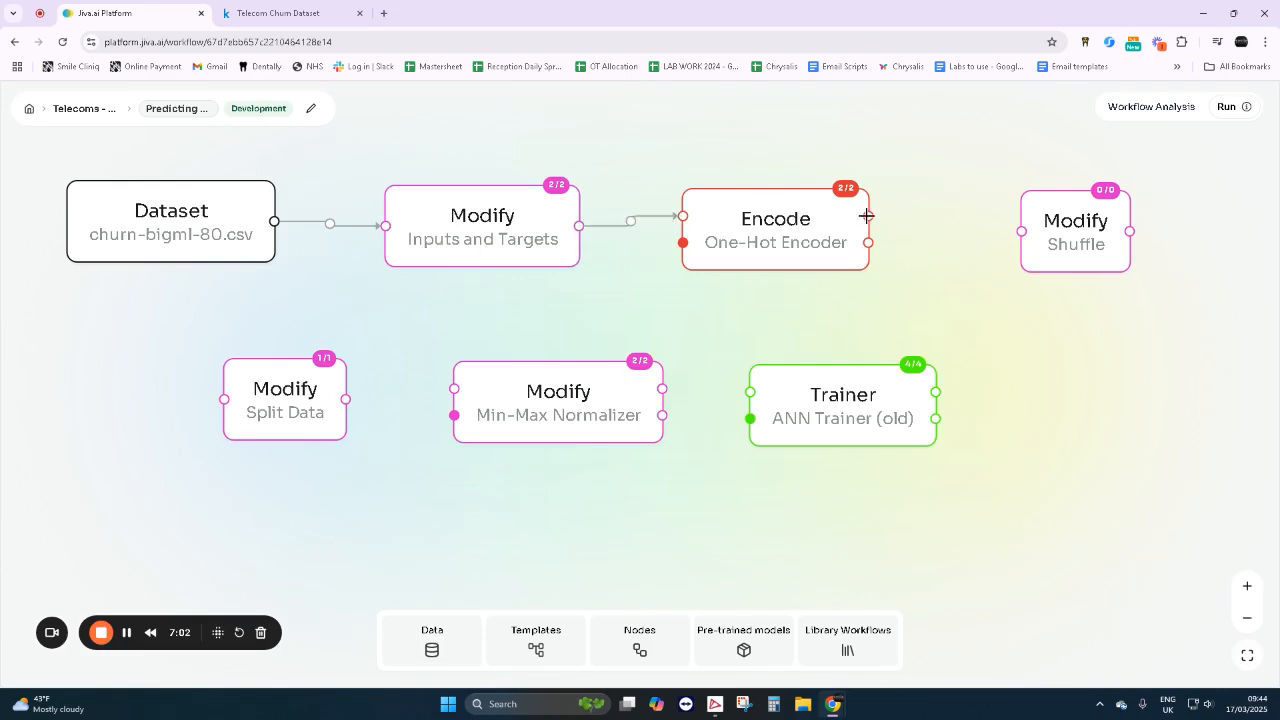
pyautogui.moveTo(868, 215); pyautogui.dragTo(1021, 231)
pyautogui.moveTo(1131, 230); pyautogui.dragTo(224, 399)
pyautogui.moveTo(346, 399); pyautogui.dragTo(454, 388)
pyautogui.moveTo(801, 420); pyautogui.dragTo(828, 418)
pyautogui.moveTo(662, 389); pyautogui.dragTo(778, 395)
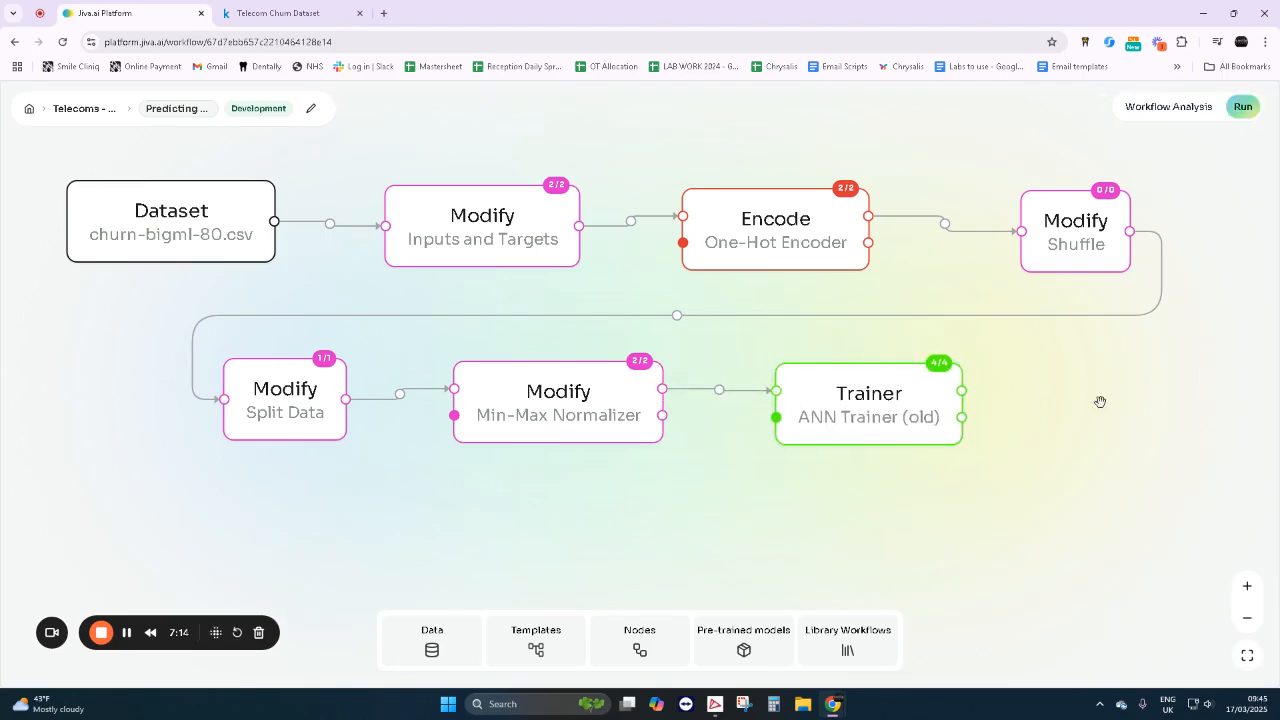
# - Run the connected churn prediction workflow
pyautogui.click(1243, 107)
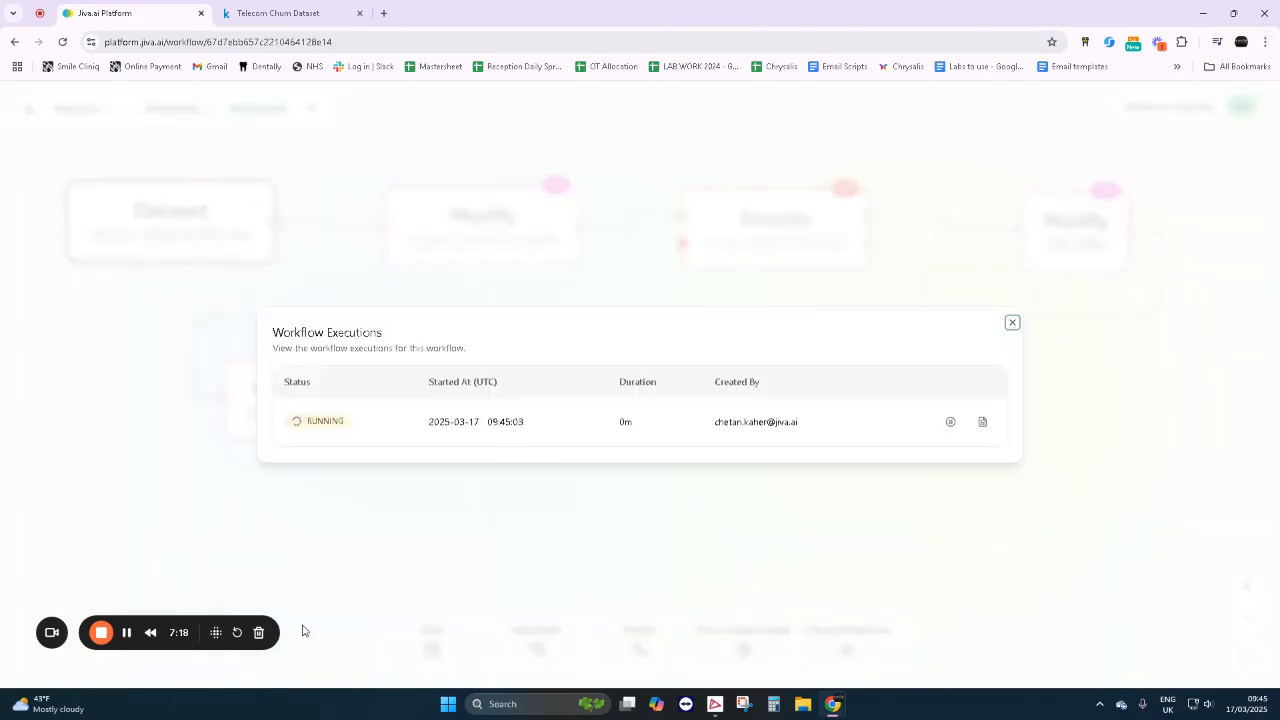
pyautogui.click(126, 632)
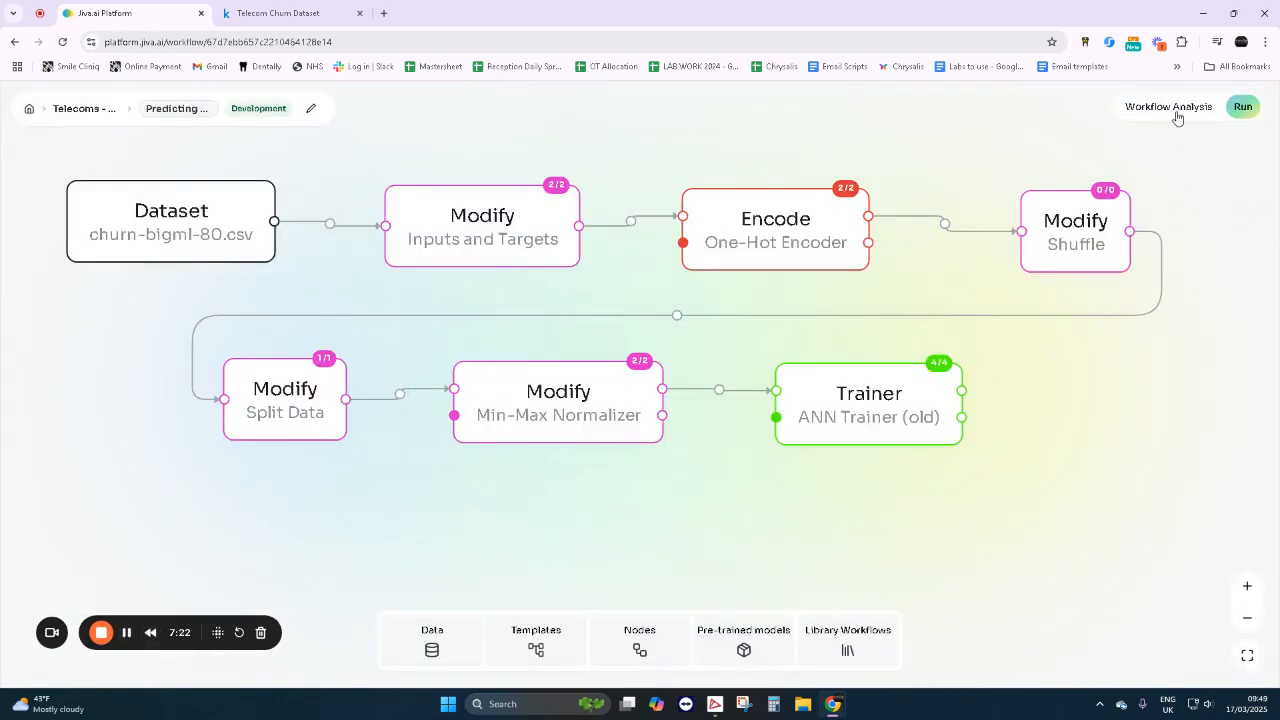
# - Examine the neural network trainer's validation metrics in the workflow's execution log, and close the log and the executions list
pyautogui.click(1177, 112)
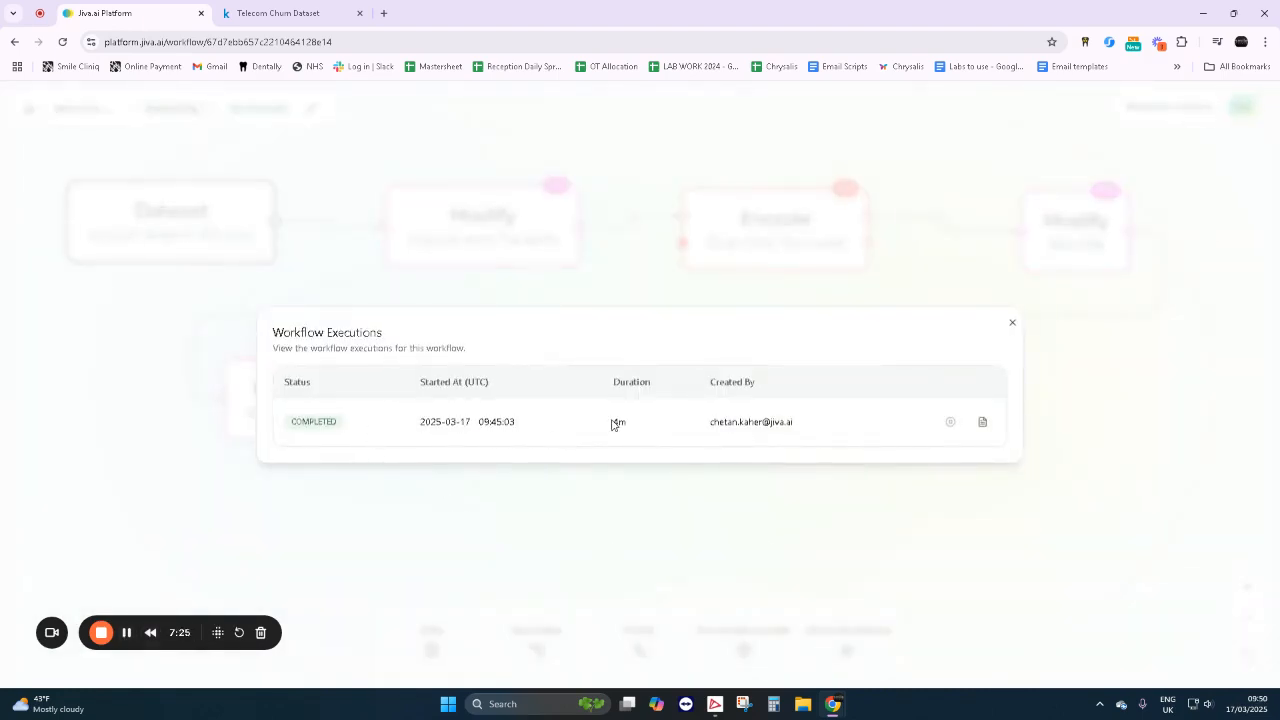
pyautogui.moveTo(620, 421); pyautogui.dragTo(641, 426)
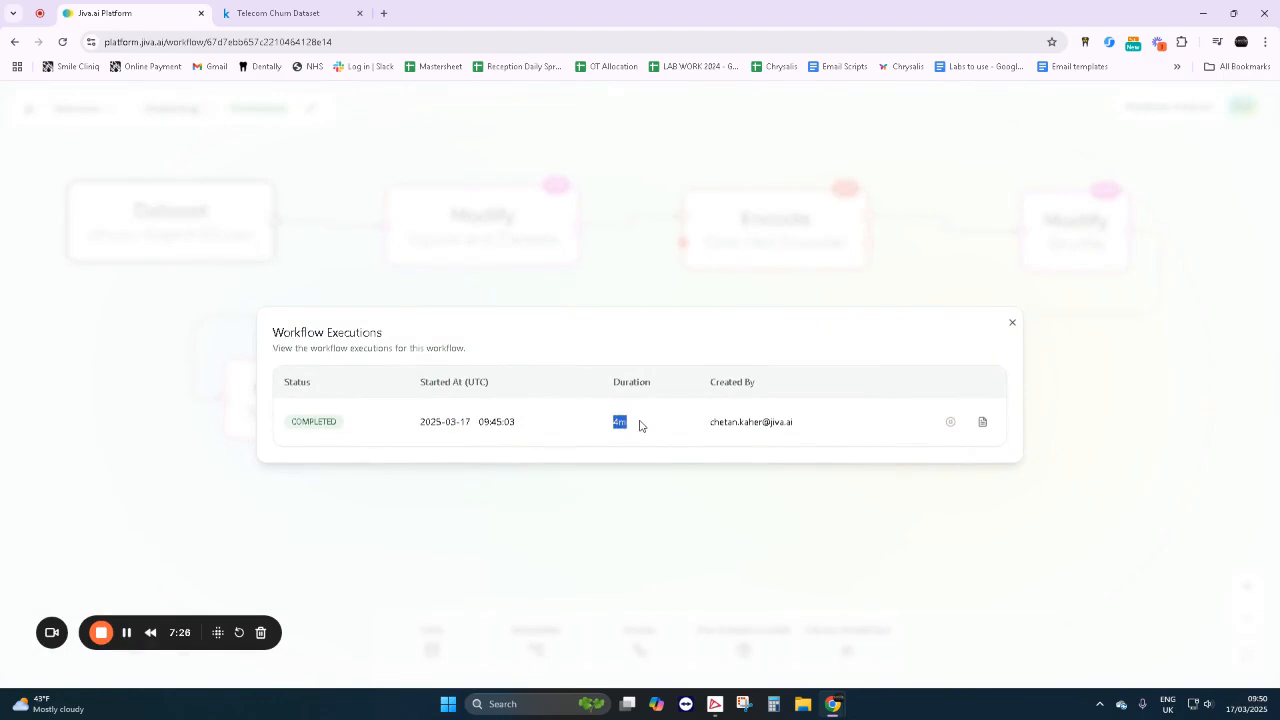
pyautogui.click(982, 422)
pyautogui.scroll(-1, 507, 429)
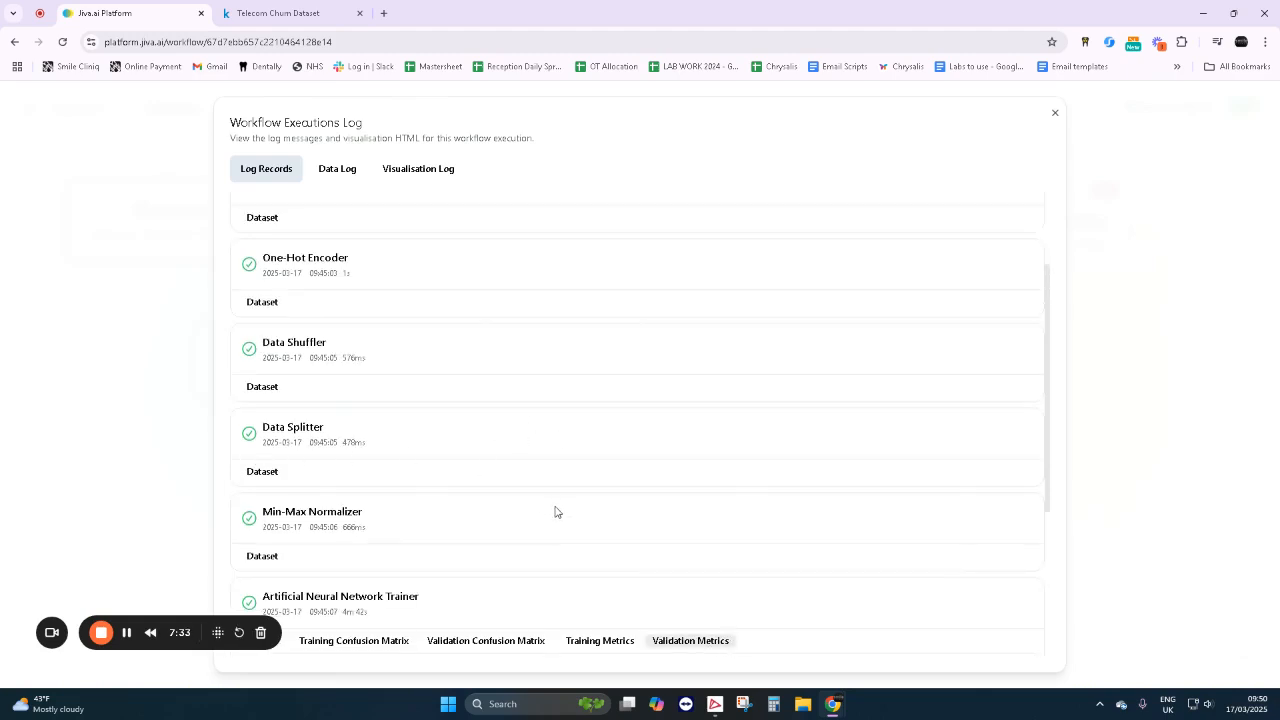
pyautogui.scroll(-2, 555, 512)
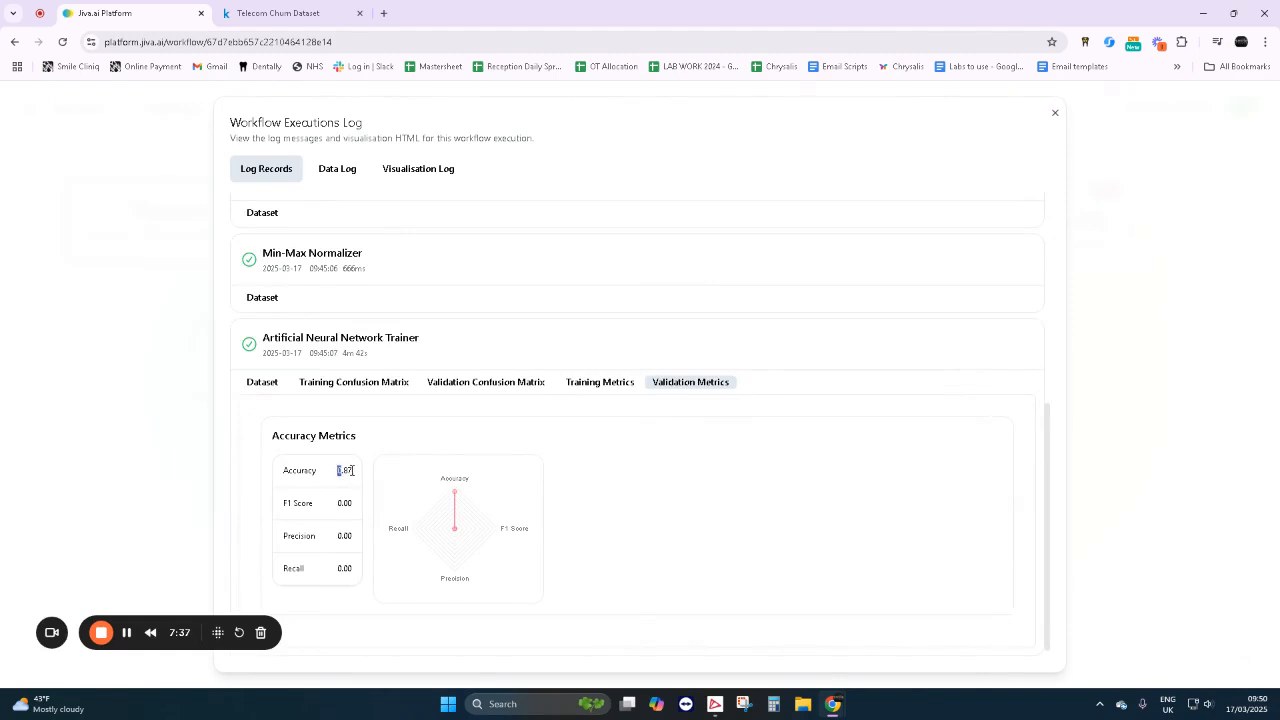
pyautogui.moveTo(351, 470); pyautogui.dragTo(360, 484)
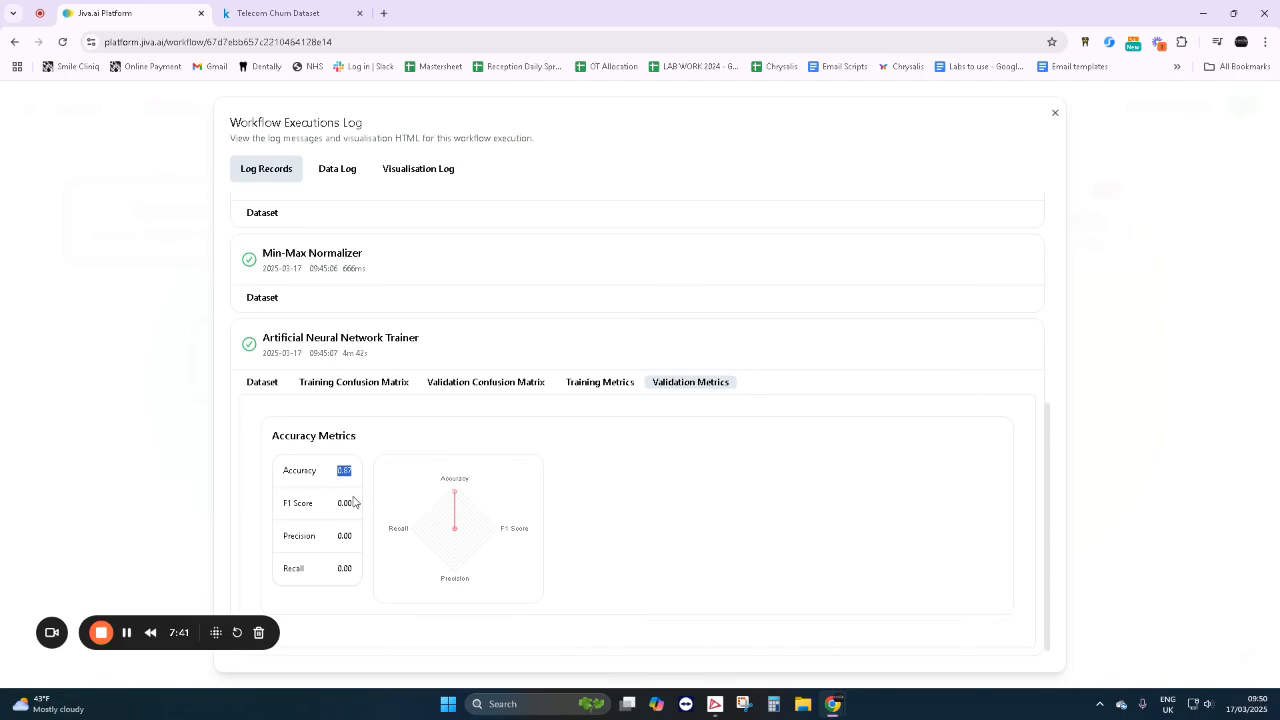
pyautogui.scroll(3, 876, 443)
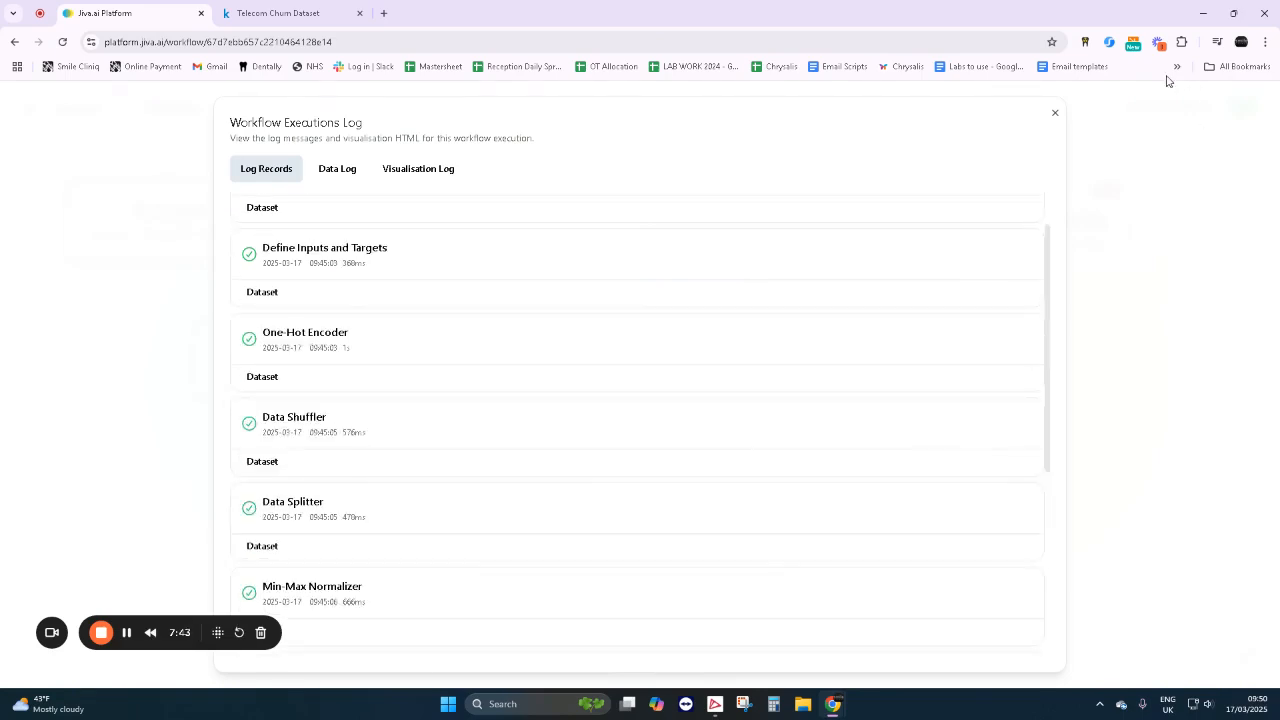
pyautogui.click(1051, 119)
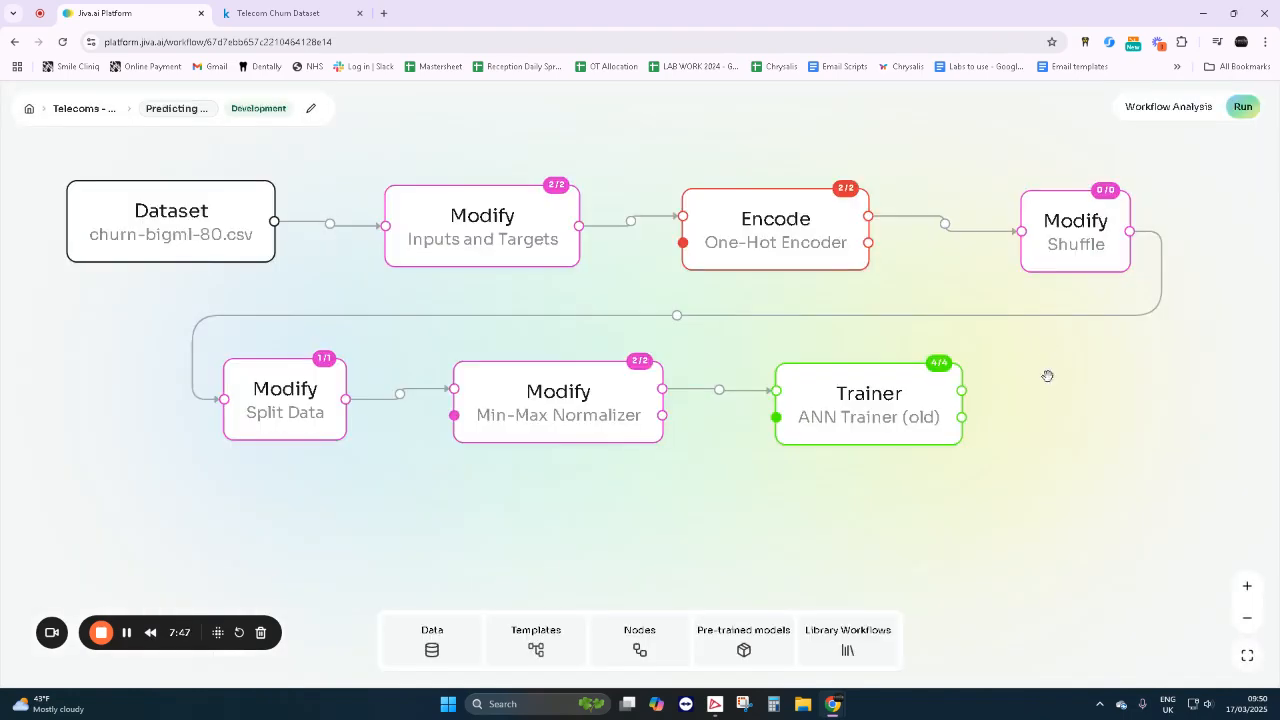
pyautogui.click(1012, 322)
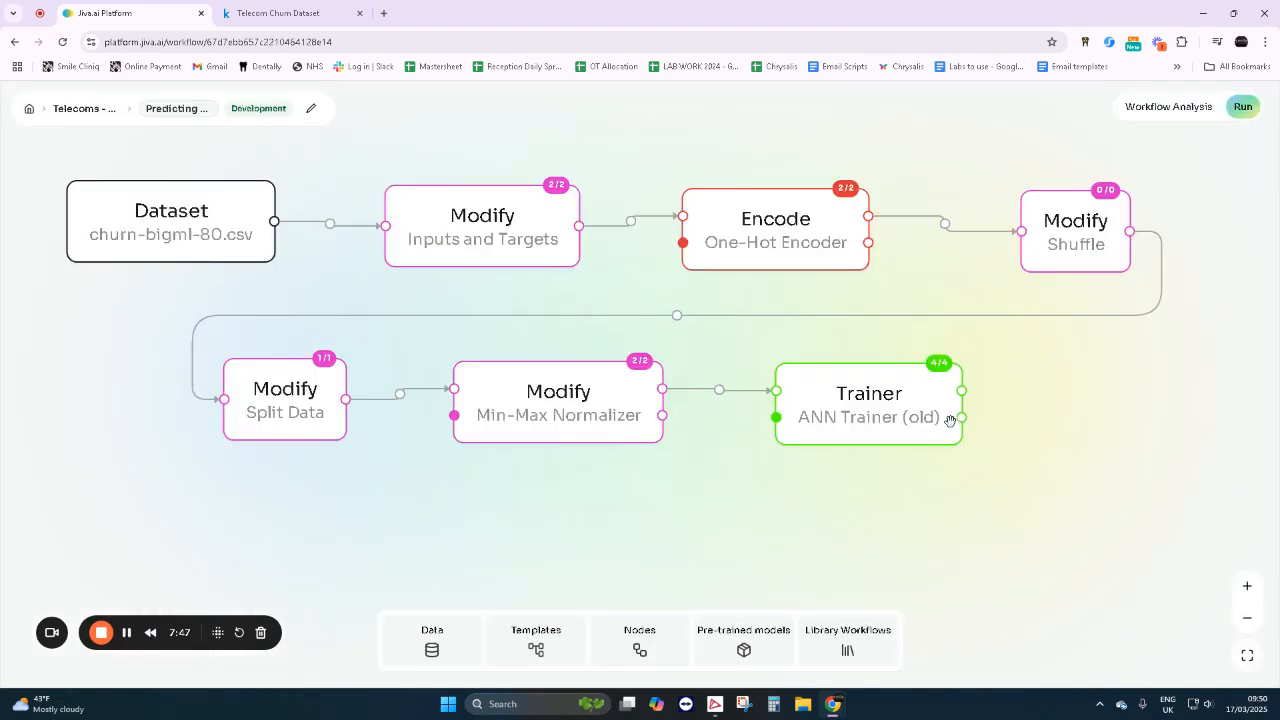